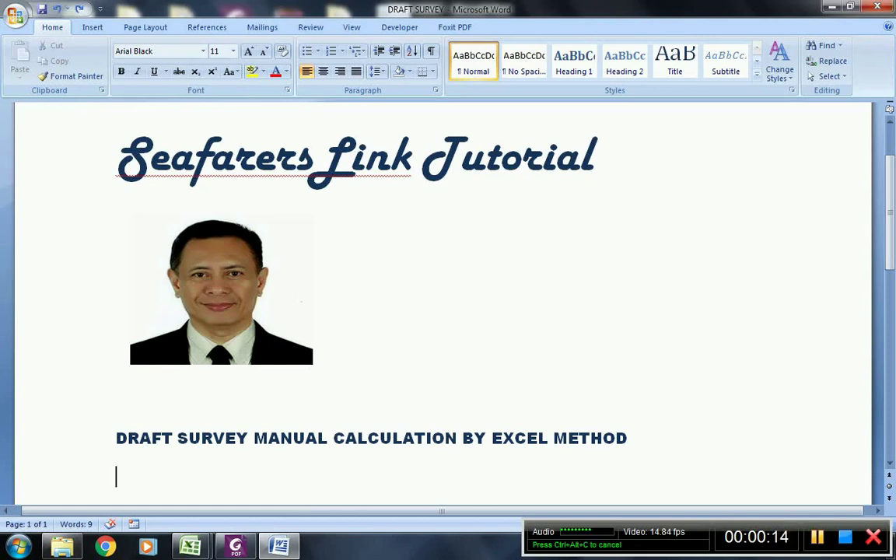
# Switch from the Word title page to the FinalDraft Survey Tutorial workbook in Excel
pyautogui.scroll(-5, 443, 303)
pyautogui.scroll(4, 444, 303)
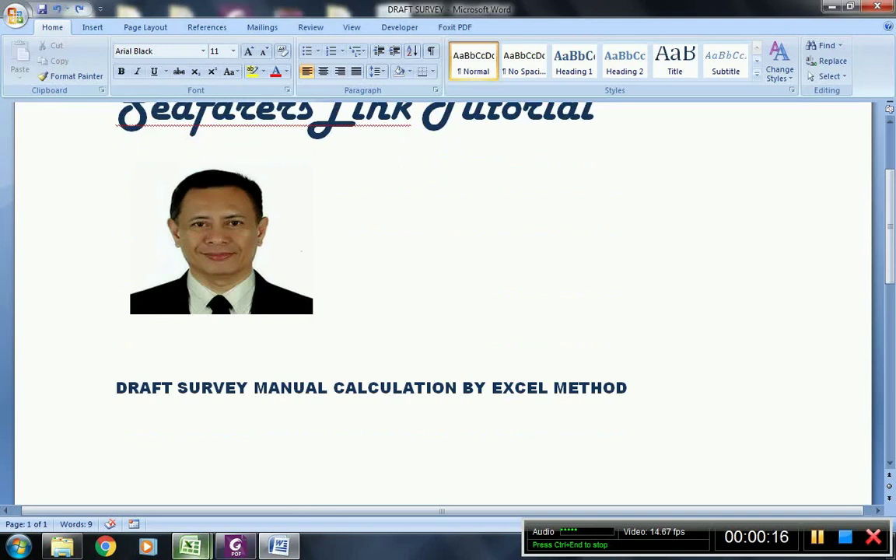
pyautogui.moveTo(190, 546)
pyautogui.click(267, 467)
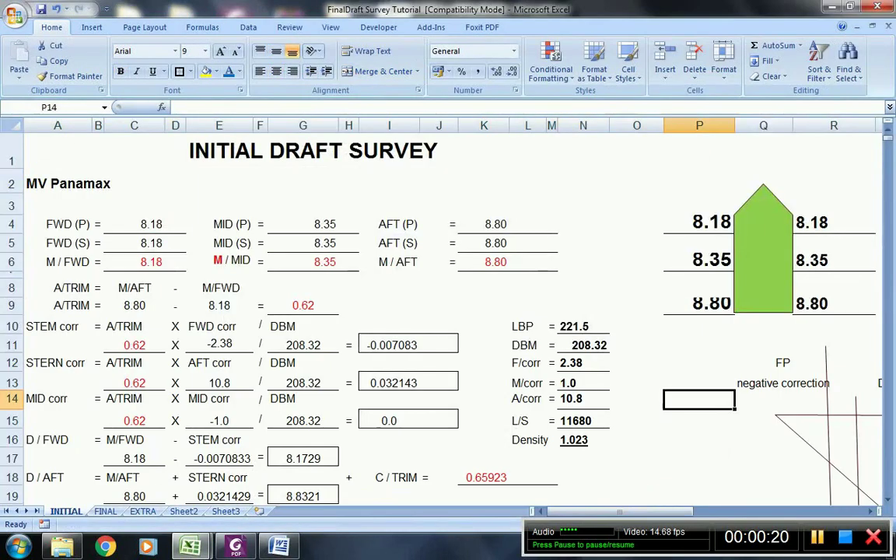
# Examine the draft readings, quarter mean formulas and correction labels beside the initial survey calculation
pyautogui.press('Right')
pyautogui.press('Right')
pyautogui.press('Right')
pyautogui.press('Right')
pyautogui.press('Right')
pyautogui.press('Right')
pyautogui.press('Right')
pyautogui.press('Right')
pyautogui.press('Right')
pyautogui.press('Right')
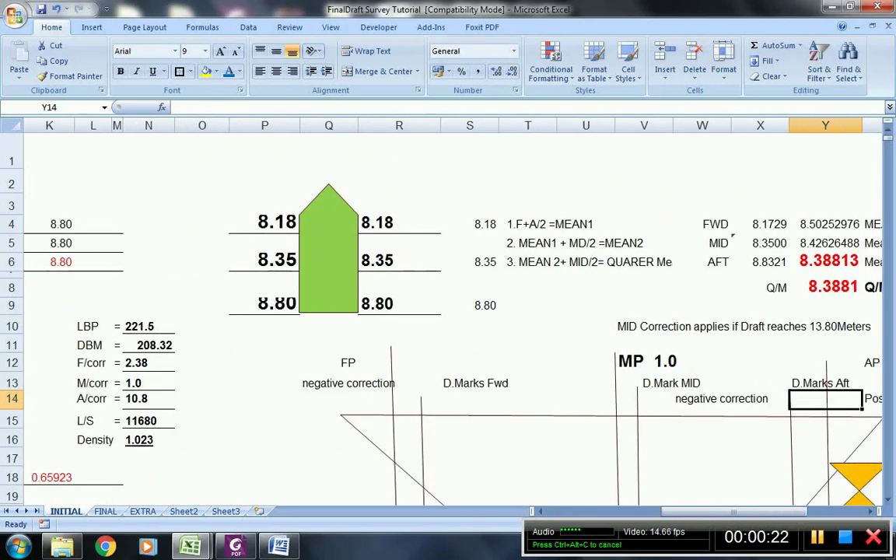
# Examine the hull diagram's perpendiculars, draft mark positions, correction distances, distance between marks and LBP
pyautogui.scroll(-2, 451, 311)
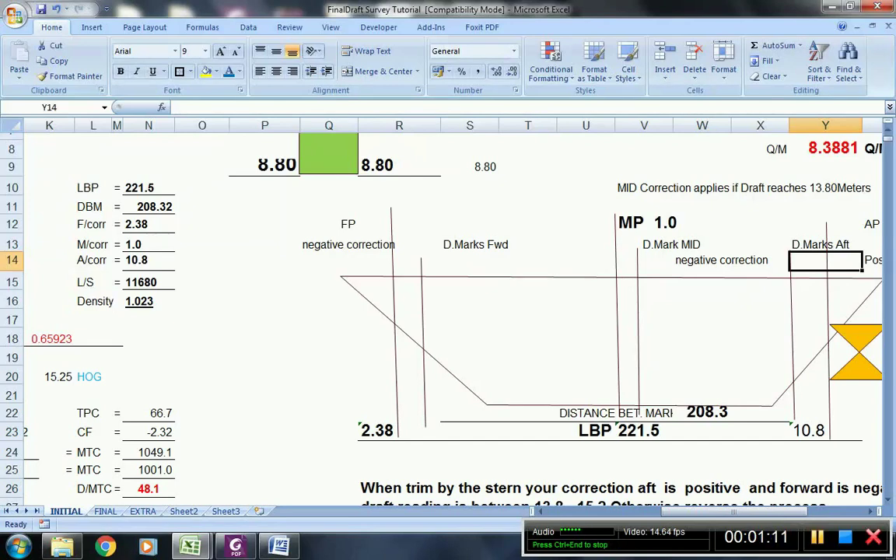
pyautogui.click(528, 470)
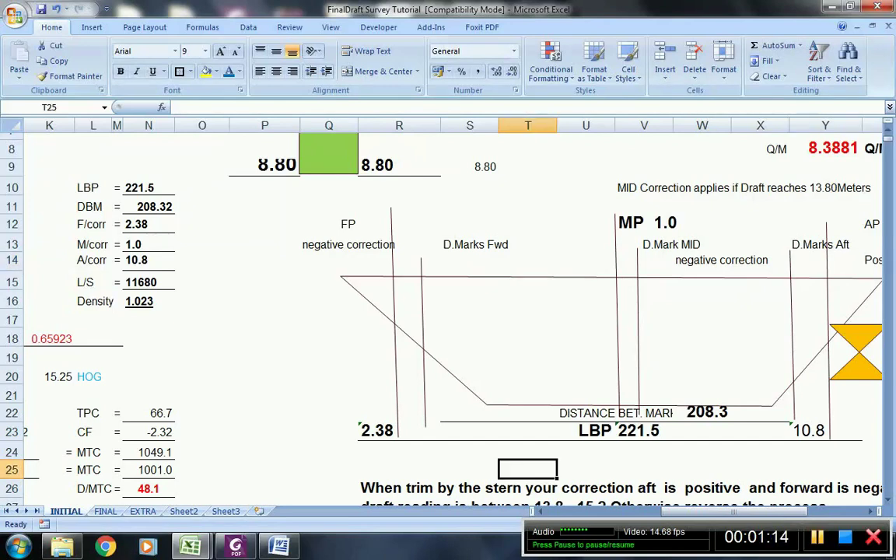
pyautogui.press('Right')
pyautogui.press('Right')
pyautogui.press('Right')
pyautogui.press('Right')
pyautogui.press('Right')
pyautogui.press('Right')
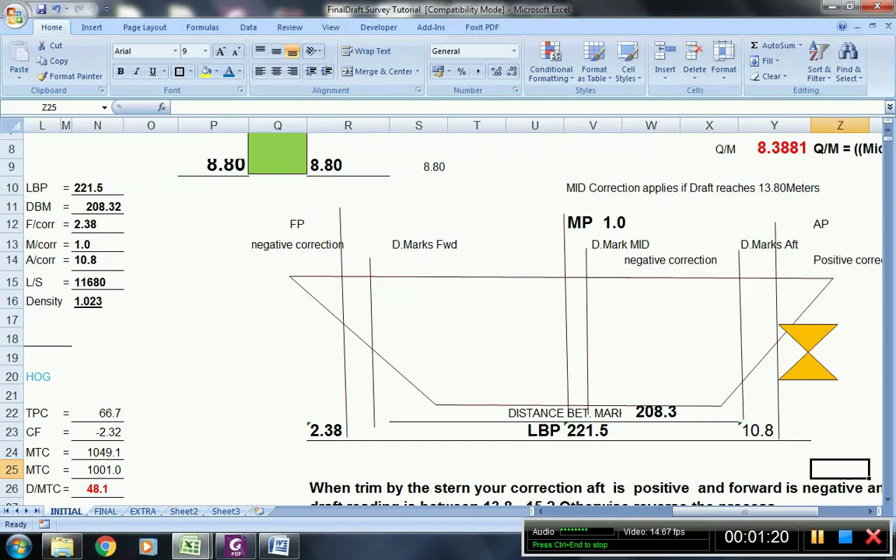
pyautogui.scroll(-2, 448, 311)
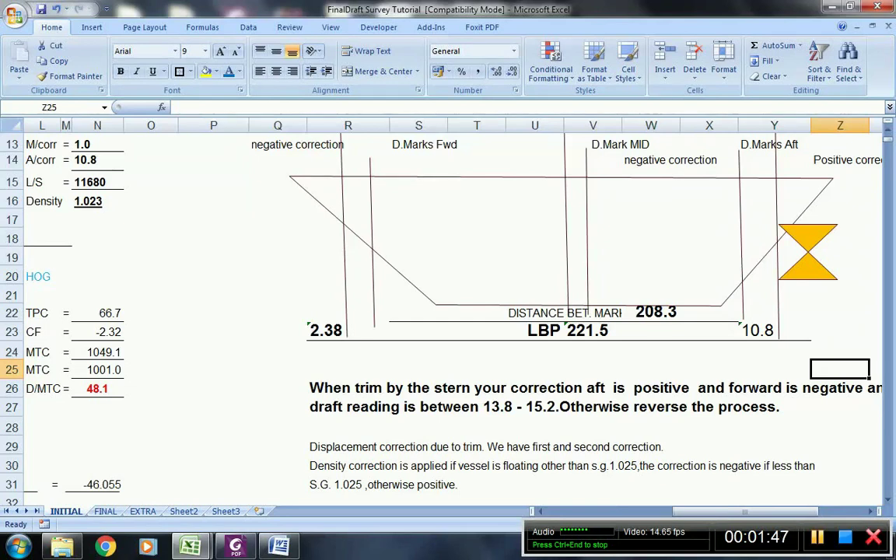
# Examine the notes below the hull diagram on trim correction signs, displacement correction and density correction
pyautogui.click(418, 350)
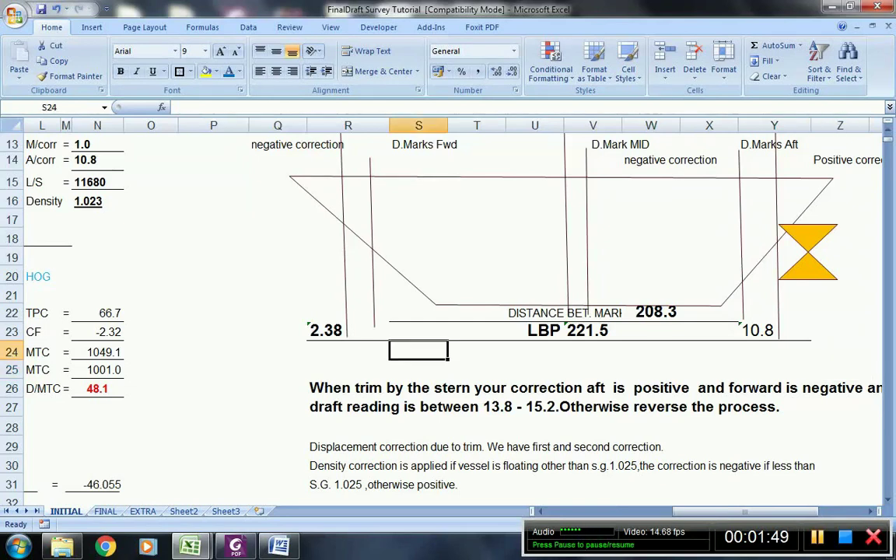
pyautogui.click(477, 351)
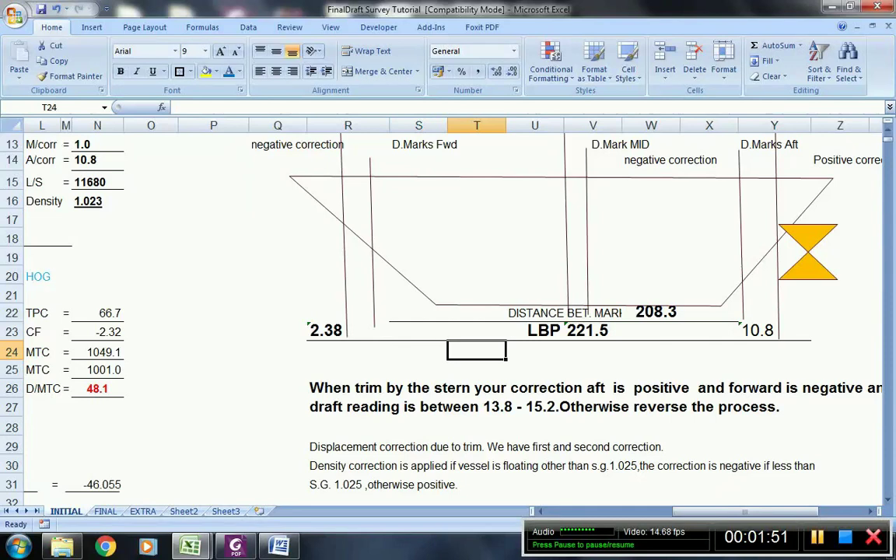
pyautogui.scroll(1, 448, 311)
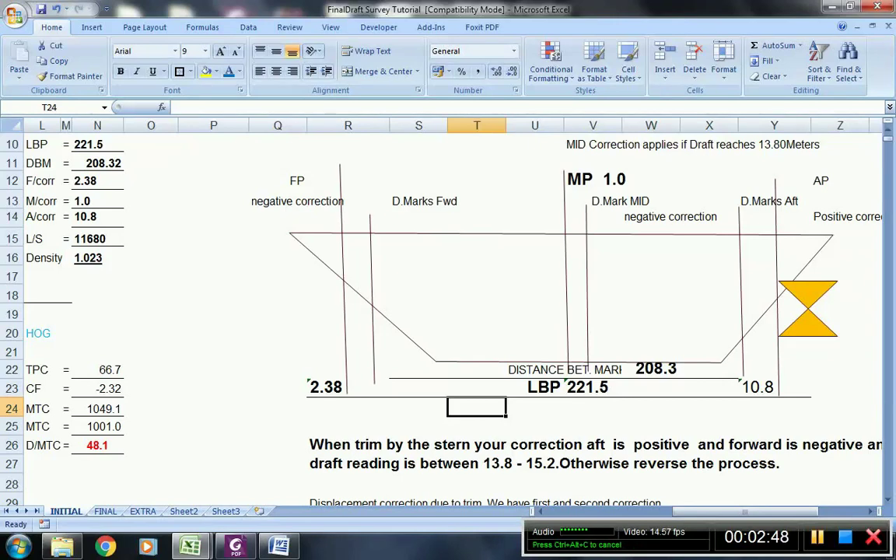
pyautogui.click(477, 426)
pyautogui.scroll(-2, 477, 426)
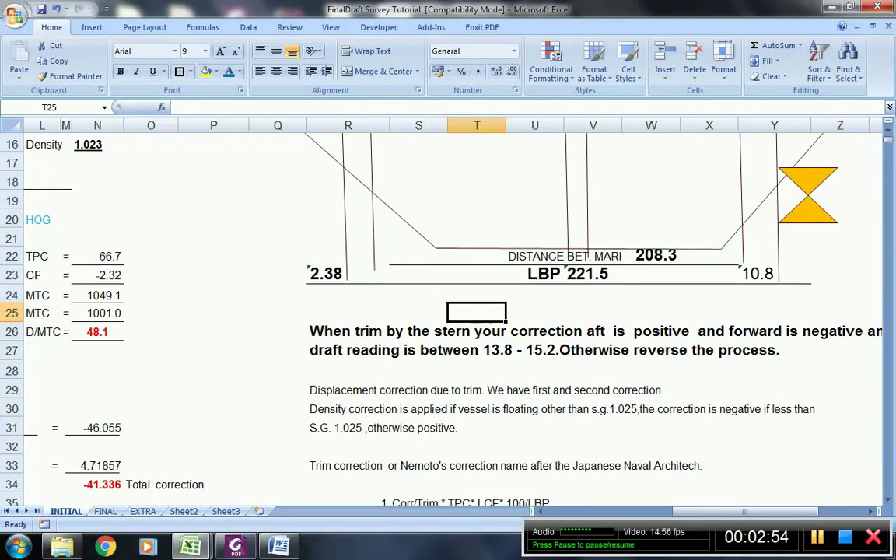
pyautogui.scroll(-2, 448, 311)
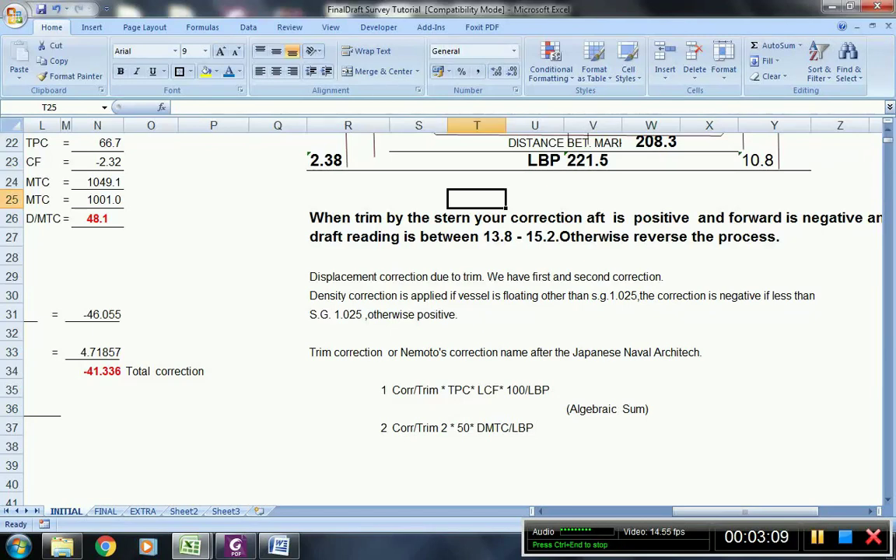
pyautogui.scroll(-1, 447, 311)
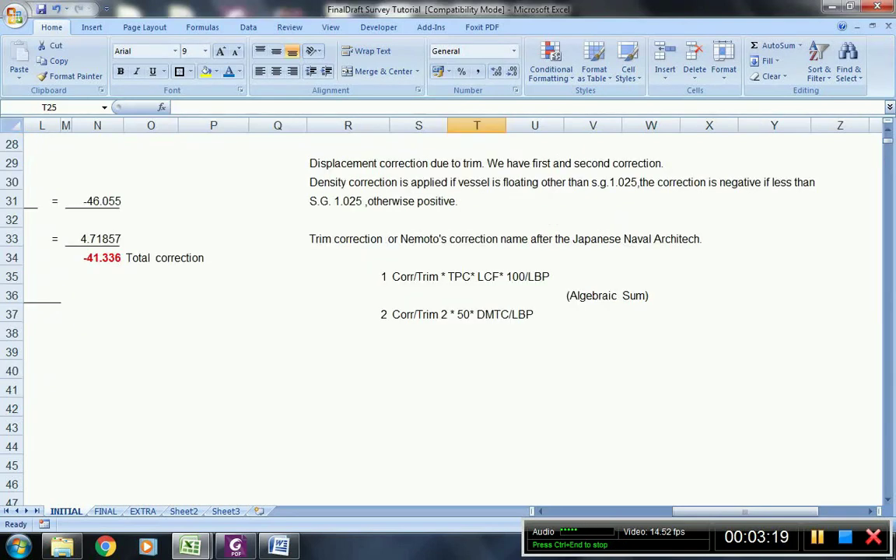
# Examine the two trim correction formulas, going through the terms of the first one in row 35
pyautogui.click(418, 277)
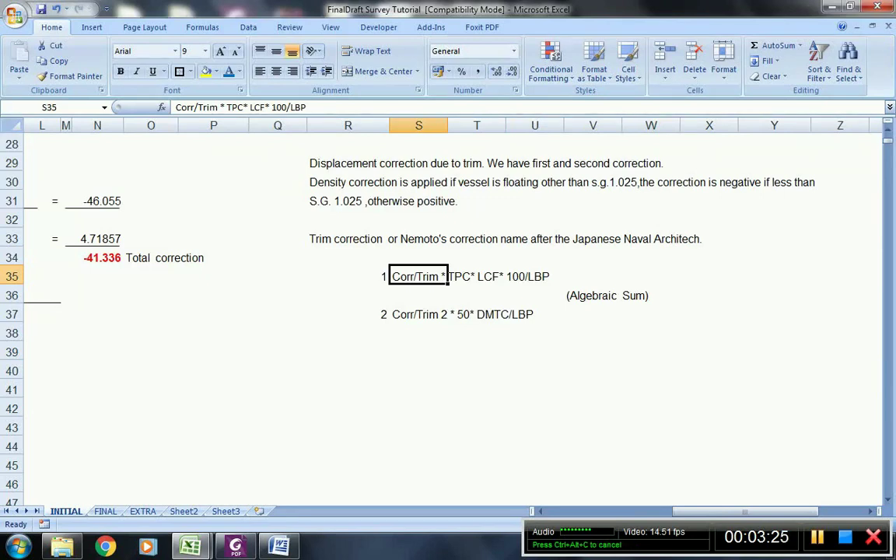
pyautogui.click(418, 352)
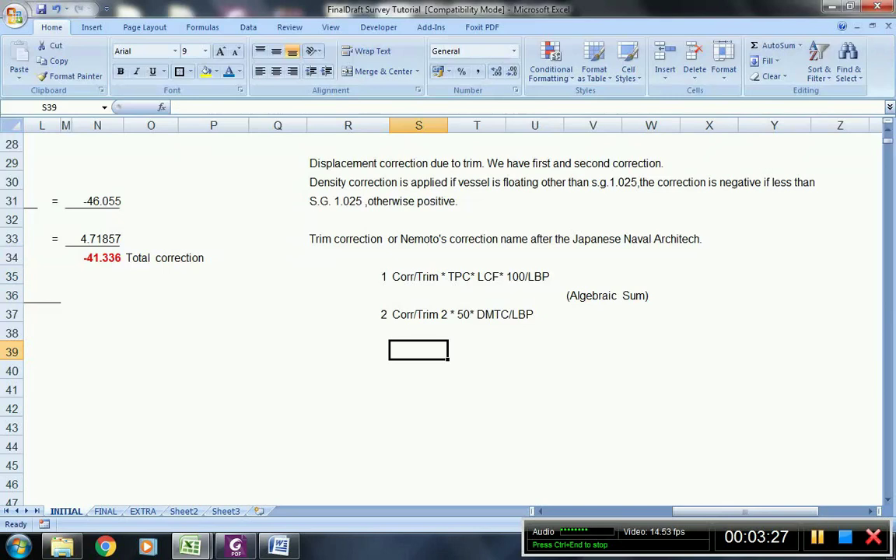
pyautogui.click(418, 276)
pyautogui.click(477, 276)
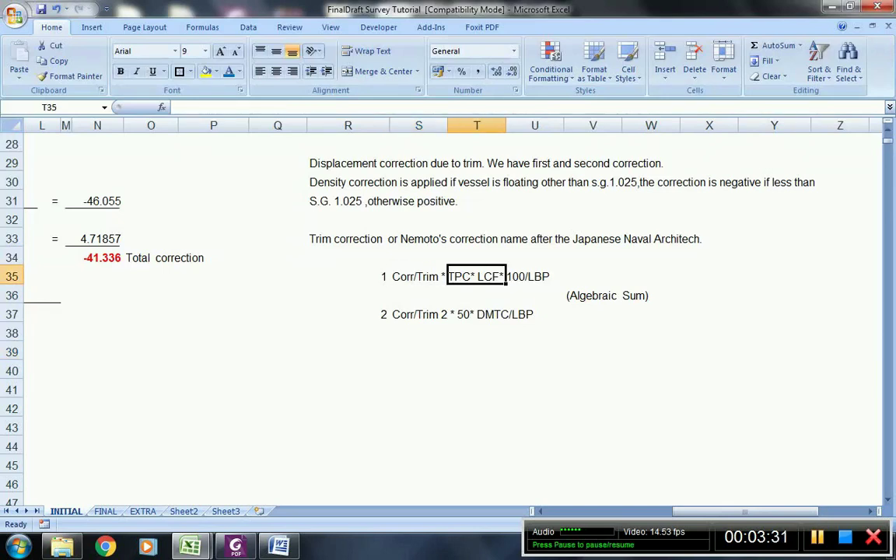
pyautogui.click(535, 276)
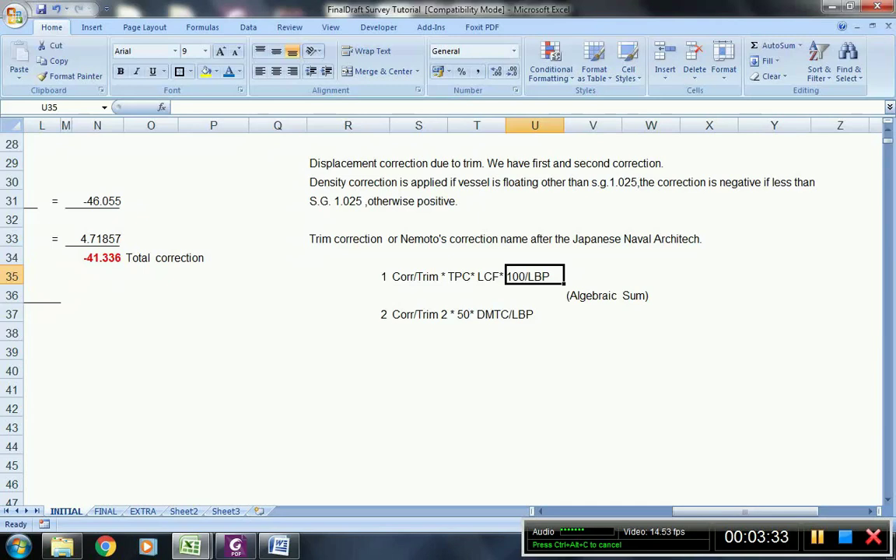
pyautogui.click(593, 276)
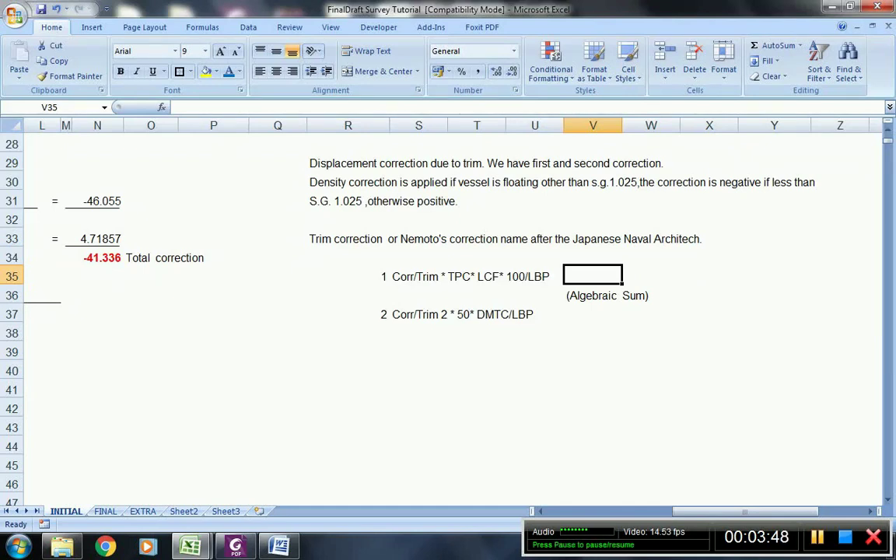
pyautogui.click(477, 352)
pyautogui.click(534, 370)
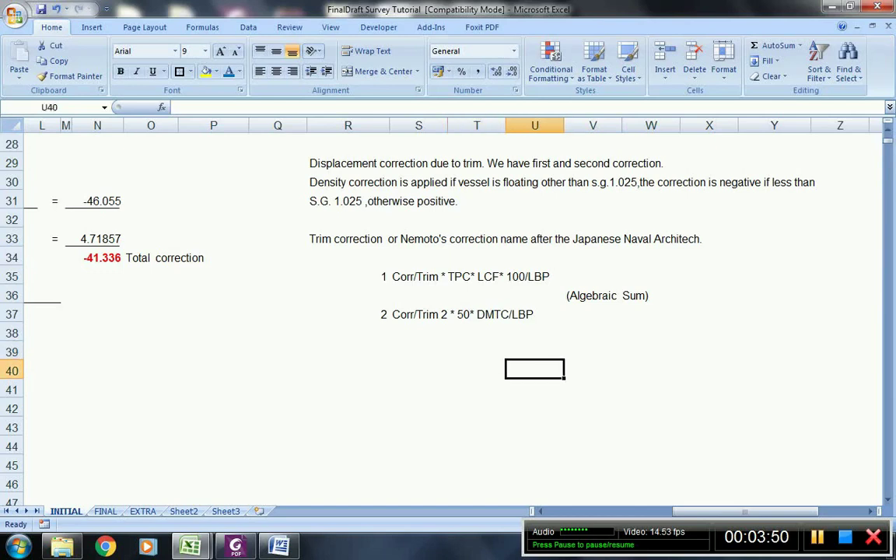
# Return to the start of the INITIAL sheet and review the port and starboard draft readings around the green ship shape
pyautogui.press('Home')
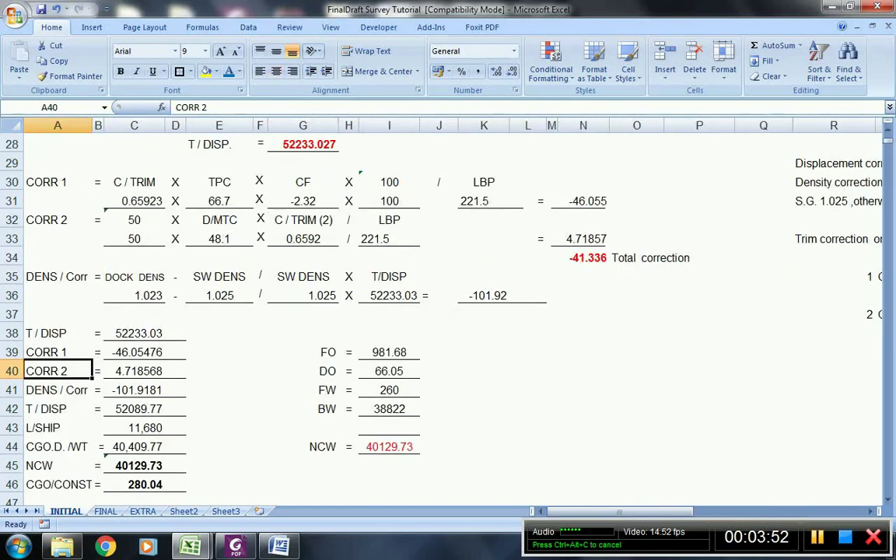
pyautogui.scroll(9, 448, 311)
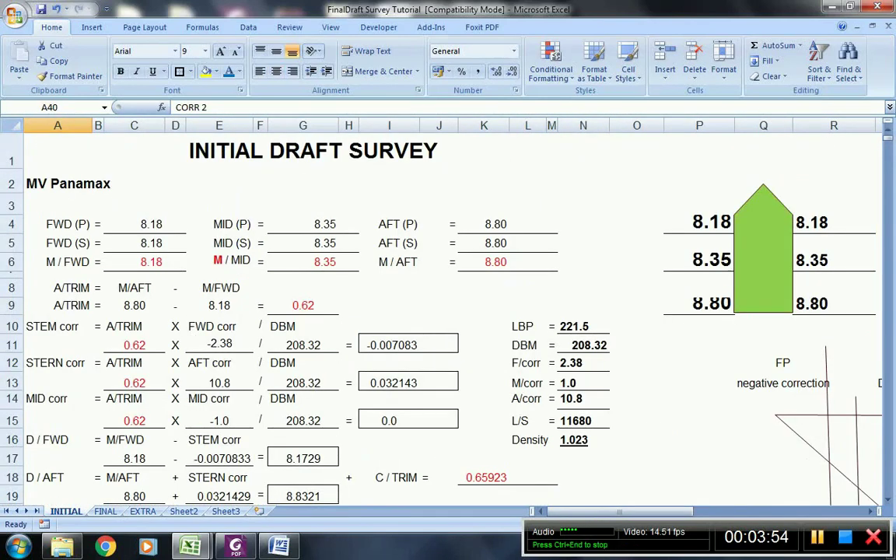
pyautogui.click(583, 203)
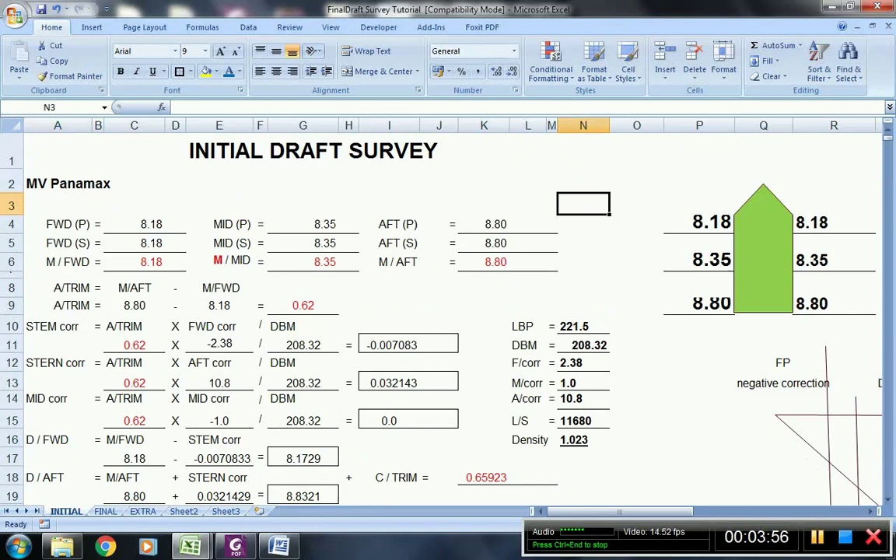
pyautogui.click(699, 224)
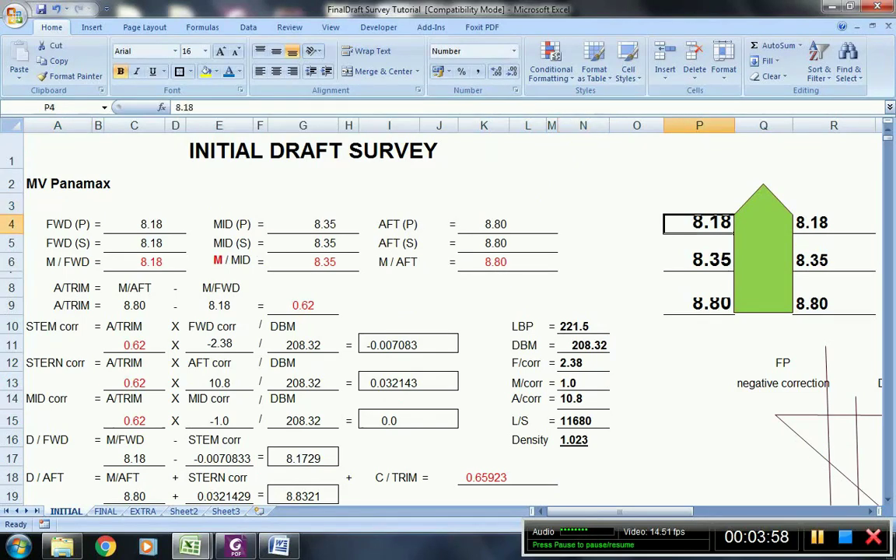
pyautogui.click(834, 224)
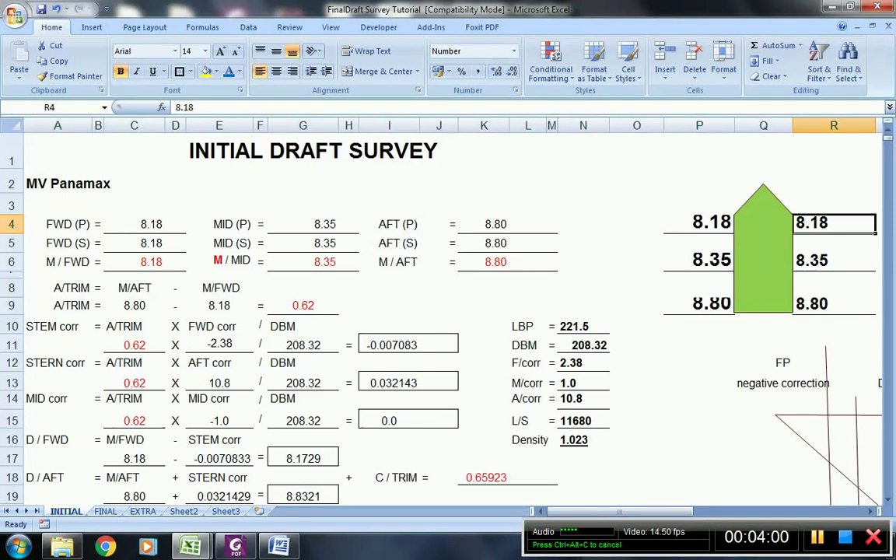
pyautogui.click(699, 224)
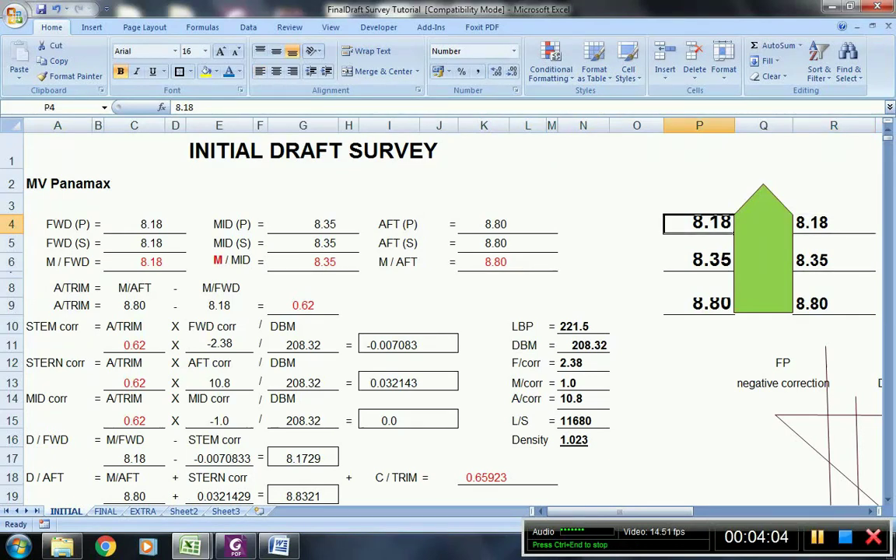
pyautogui.click(834, 224)
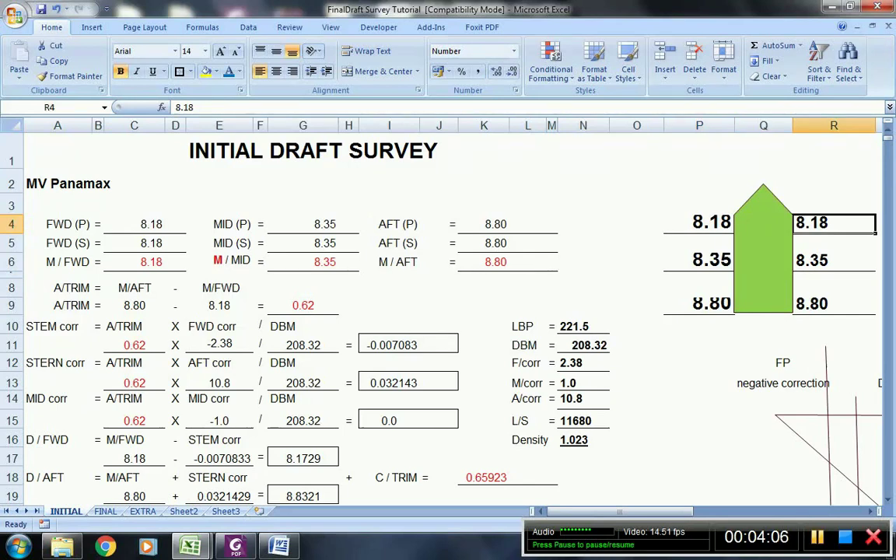
pyautogui.click(834, 244)
pyautogui.click(699, 244)
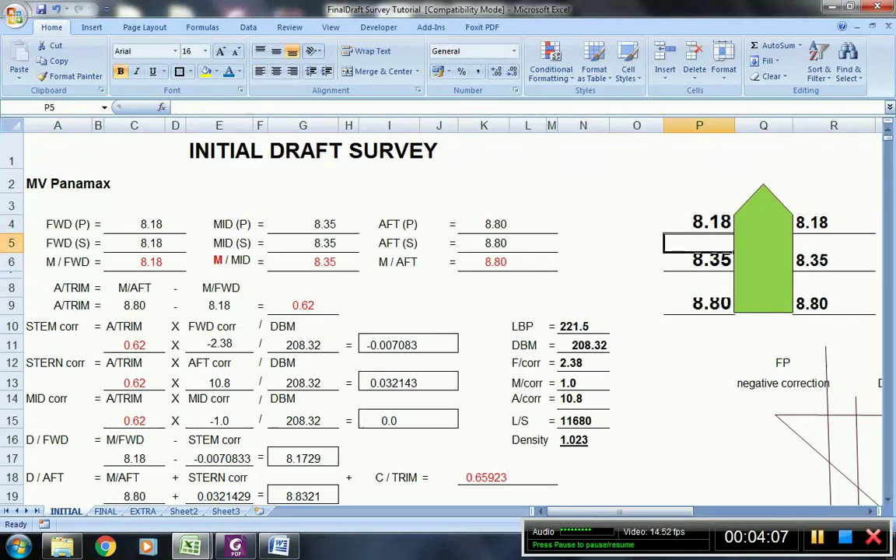
pyautogui.click(699, 305)
pyautogui.click(833, 305)
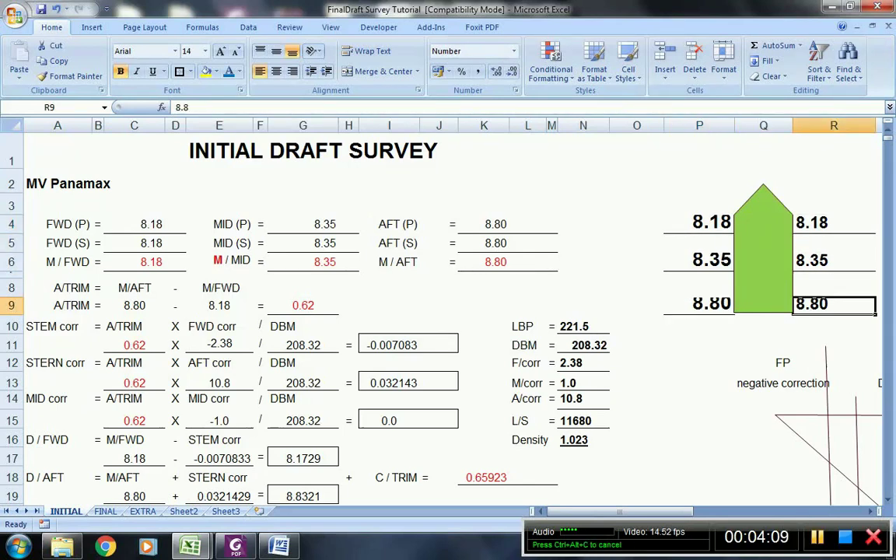
# Link the FWD (P) draft in C4 to the port forward reading with the formula =P4
pyautogui.click(159, 224)
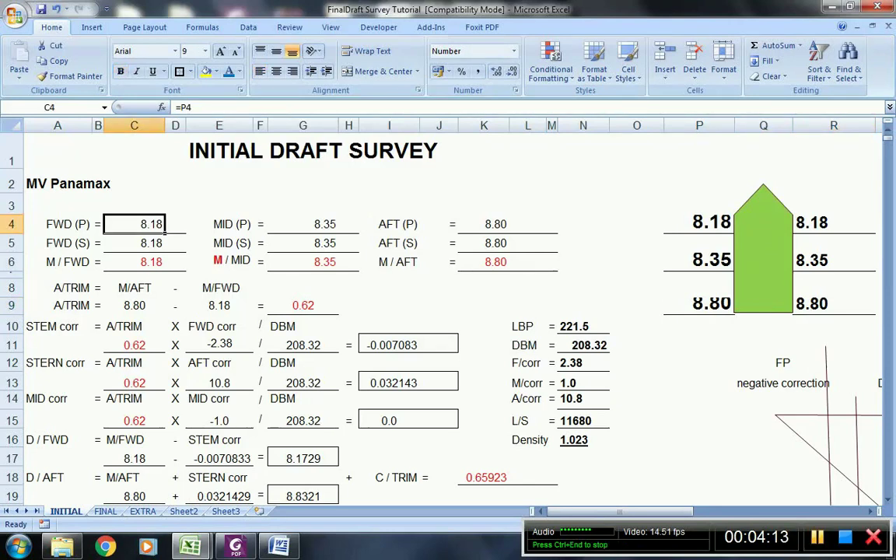
pyautogui.write('=')
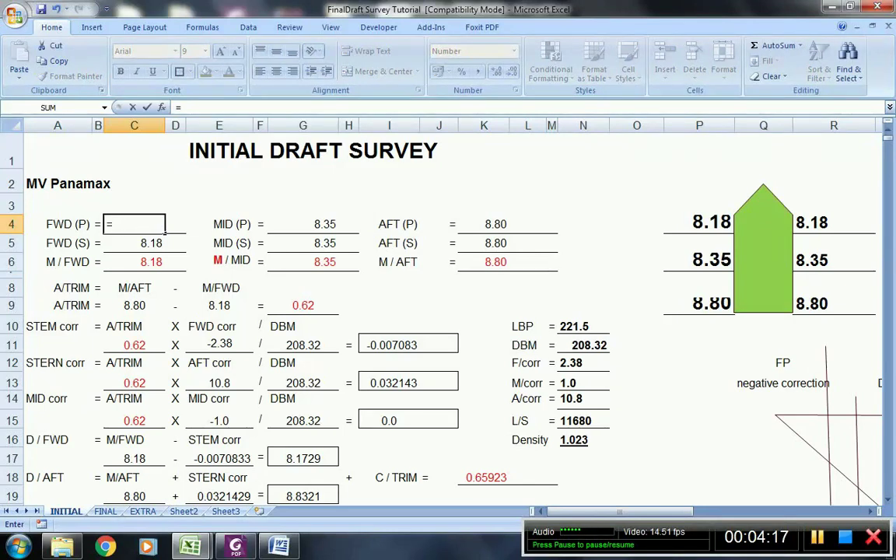
pyautogui.write('R4')
pyautogui.press('Return')
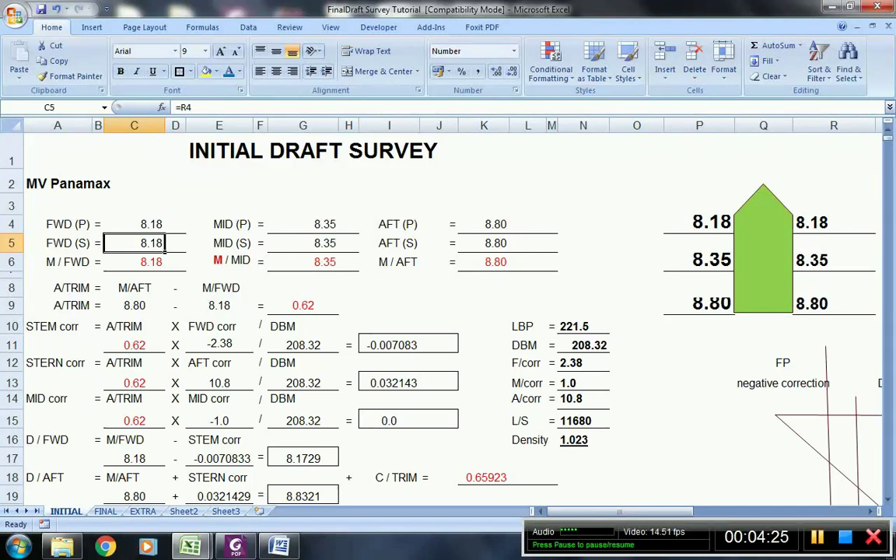
# Link the FWD (S) draft in C5 to the starboard forward reading with the formula =R4
pyautogui.write('=')
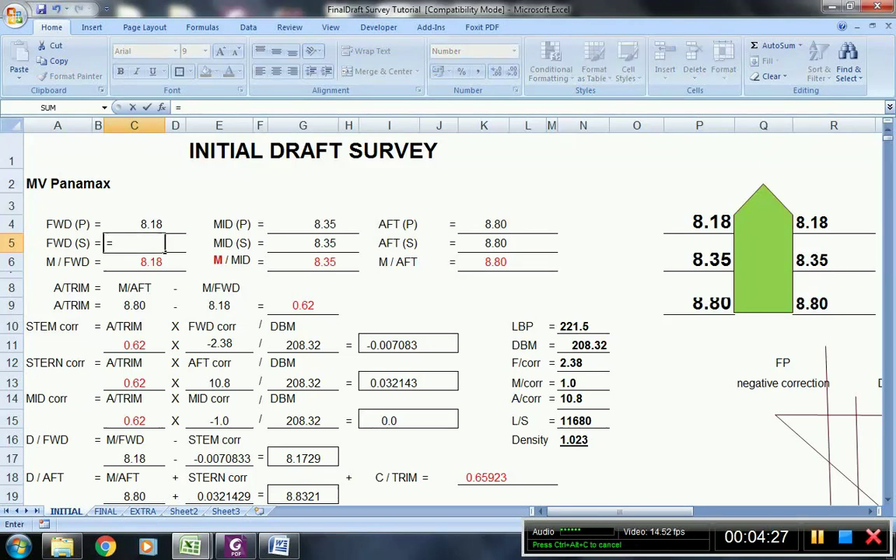
pyautogui.press('Up')
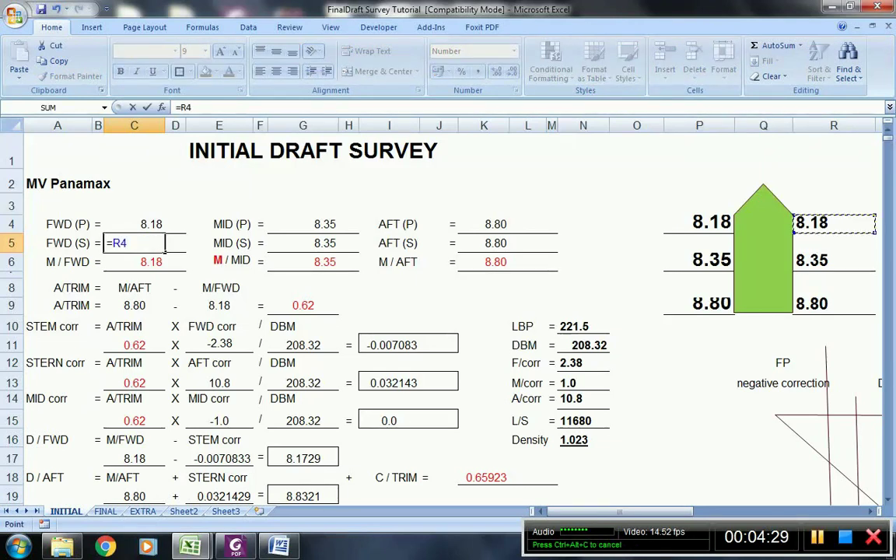
pyautogui.press('Return')
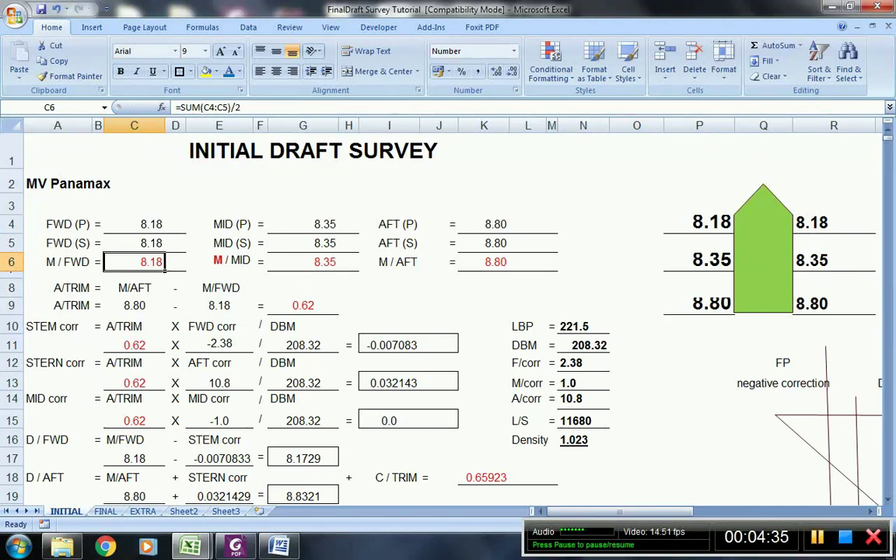
pyautogui.click(134, 224)
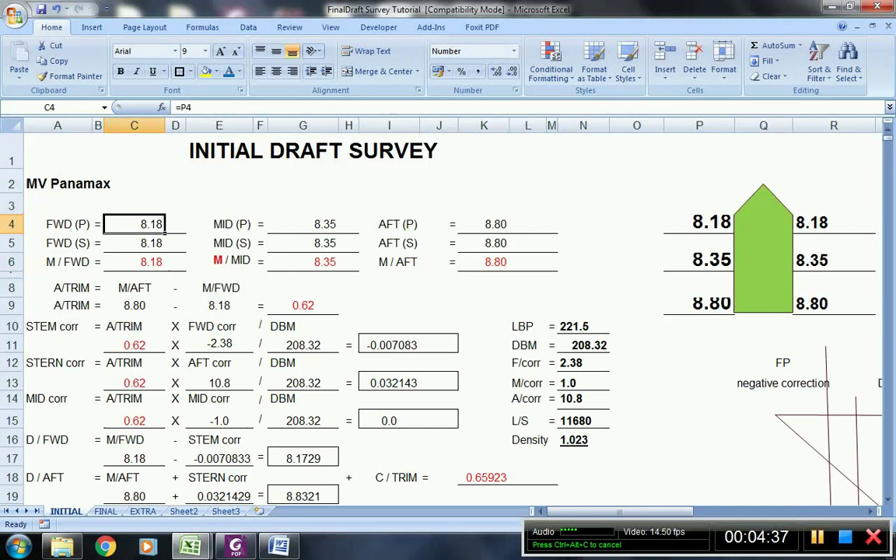
# Inspect the mean draft formulas for M/FWD, M/AFT and M/MID in row 6
pyautogui.click(163, 265)
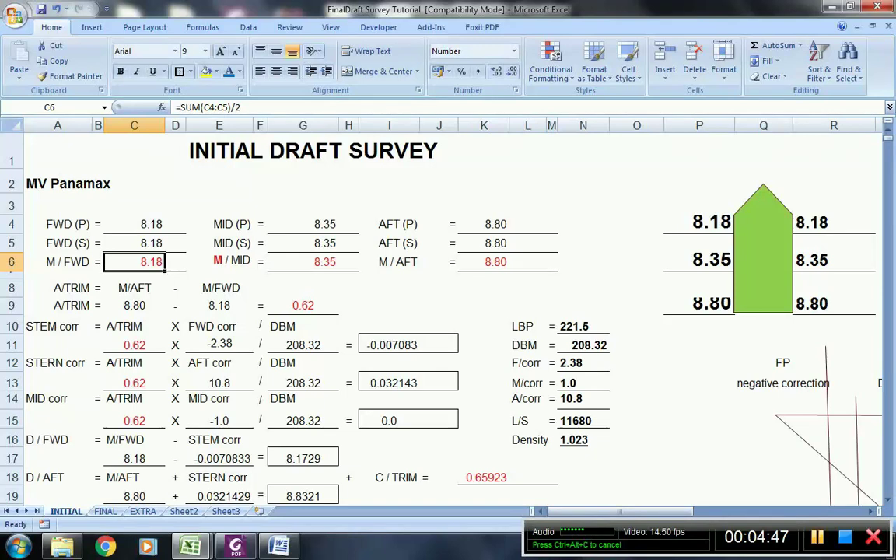
pyautogui.click(483, 262)
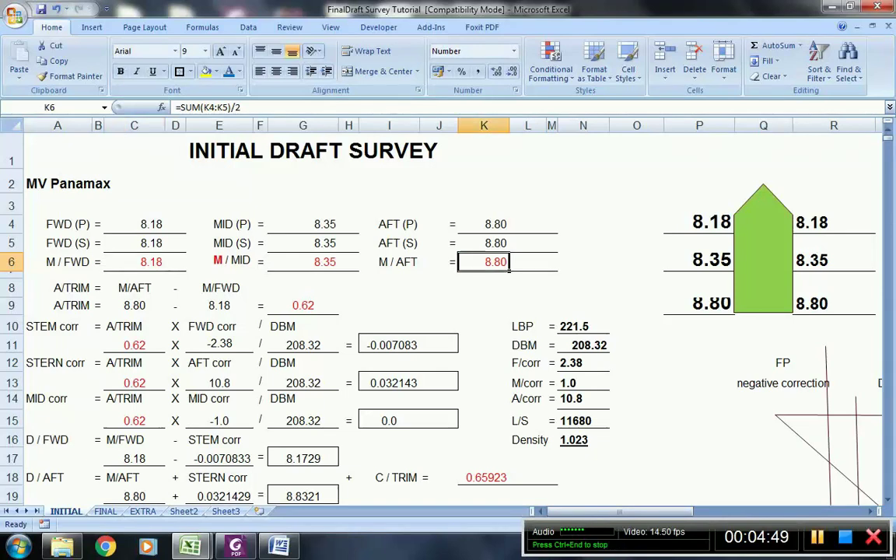
pyautogui.click(336, 263)
pyautogui.click(164, 262)
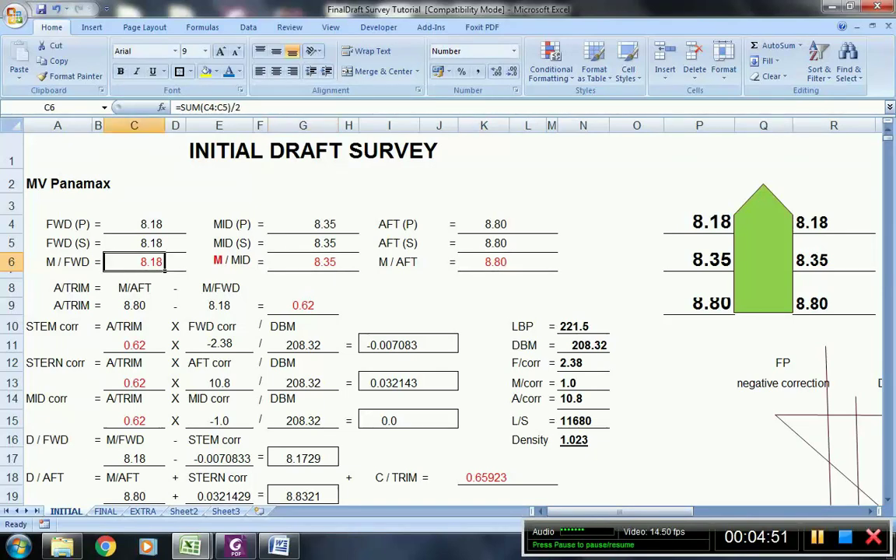
pyautogui.scroll(-2, 164, 262)
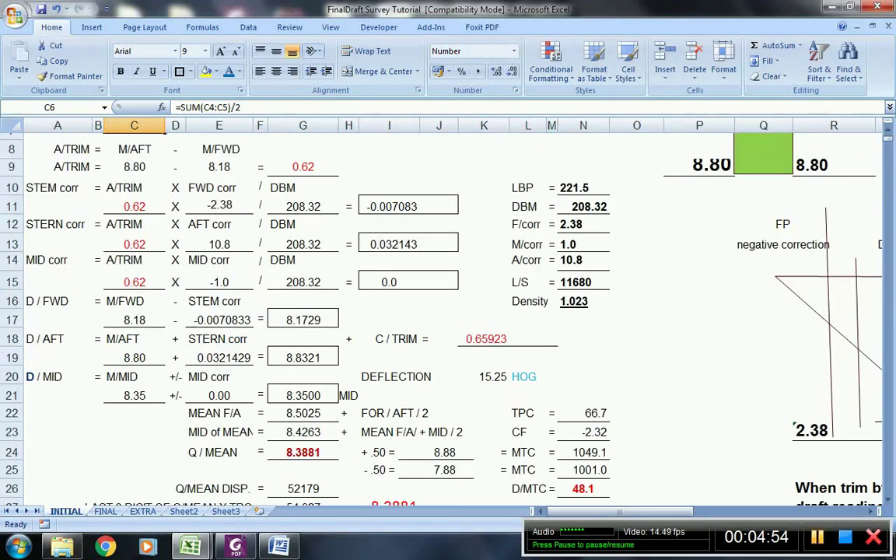
pyautogui.scroll(2, 164, 262)
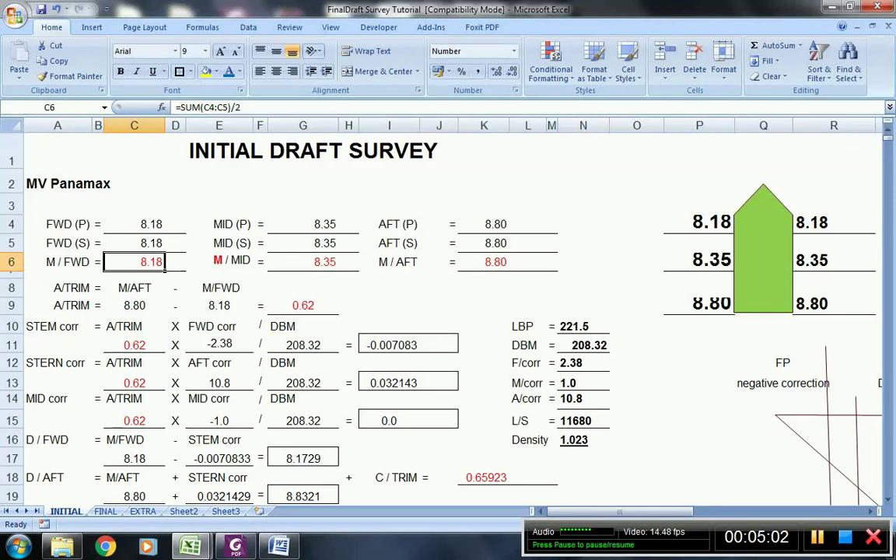
# Review the A/TRIM calculation in row 9, checking the M/AFT and M/FWD references and the subtraction formula in G9
pyautogui.click(220, 274)
pyautogui.scroll(-1, 219, 274)
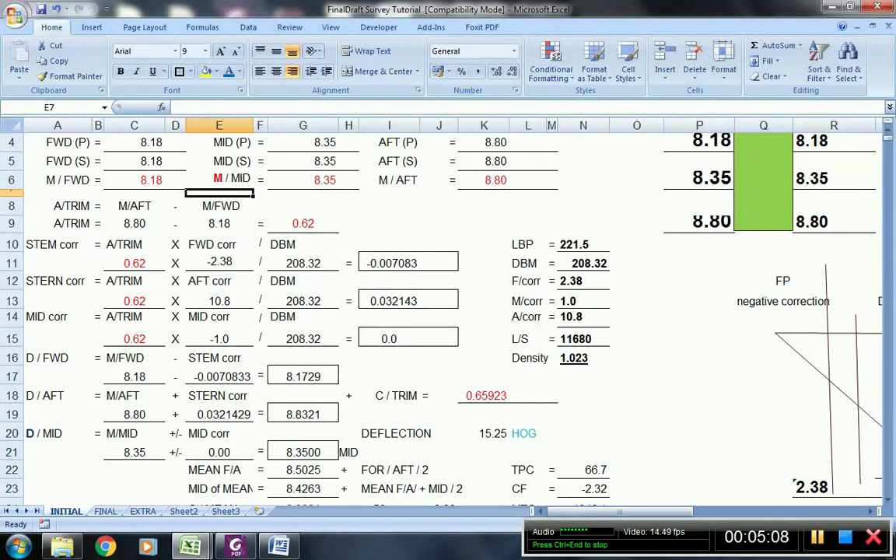
pyautogui.click(219, 224)
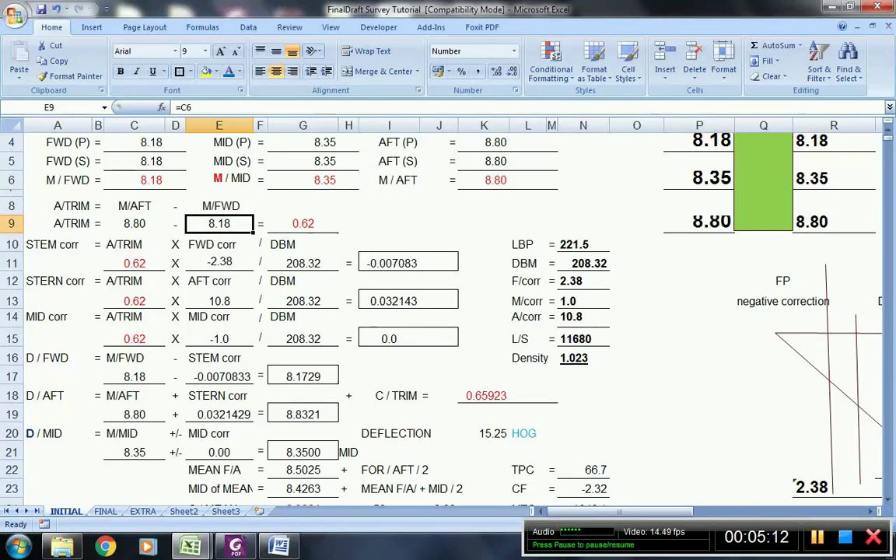
pyautogui.click(135, 224)
pyautogui.click(219, 224)
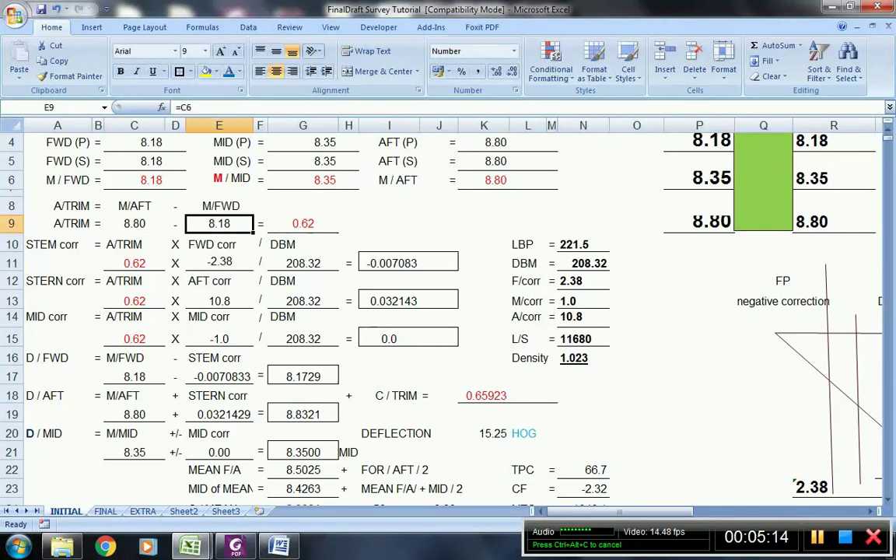
pyautogui.click(303, 224)
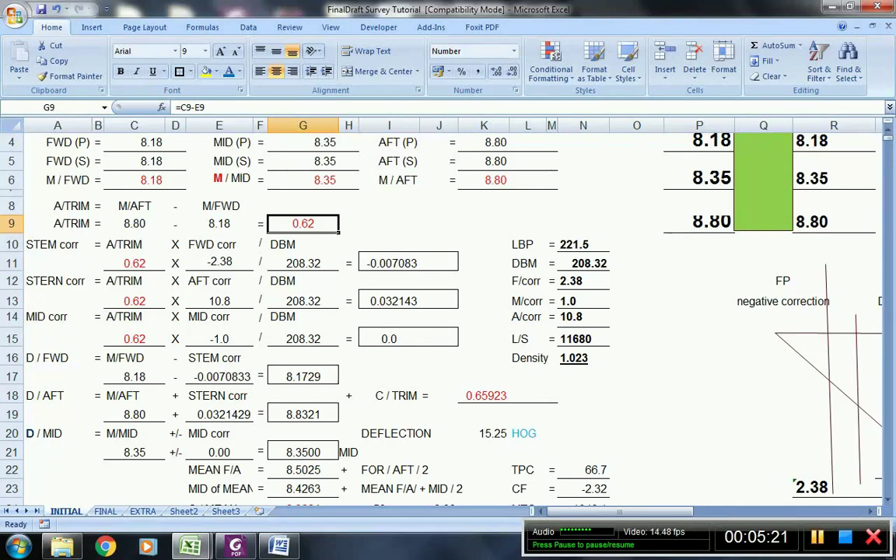
# Look over the forward part of the ship diagram, around the FP and D.Marks Fwd labels
pyautogui.click(700, 356)
pyautogui.press('Right')
pyautogui.press('Right')
pyautogui.press('Right')
pyautogui.press('Right')
pyautogui.press('Right')
pyautogui.press('Right')
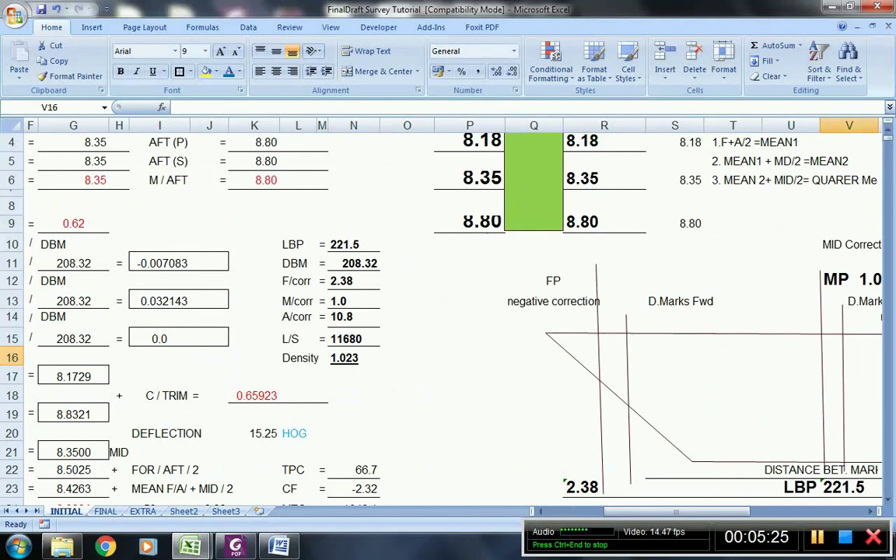
pyautogui.click(732, 280)
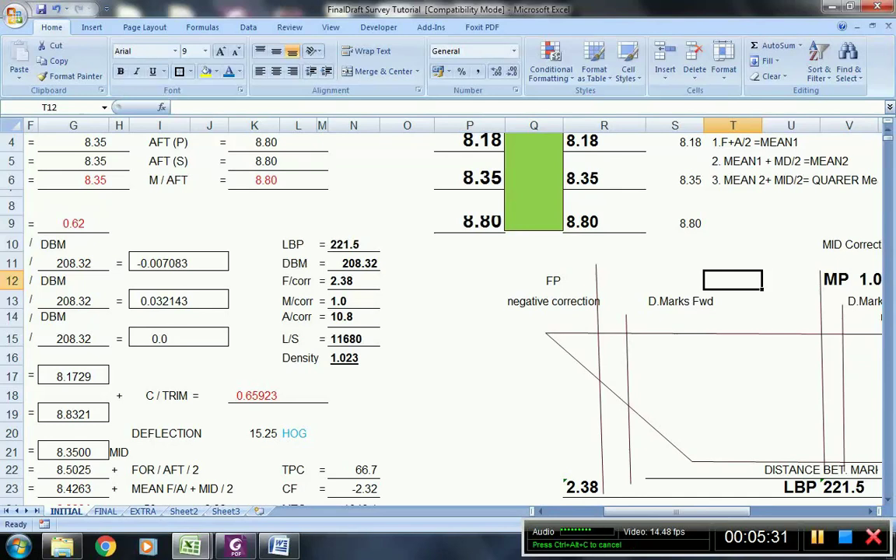
pyautogui.click(674, 317)
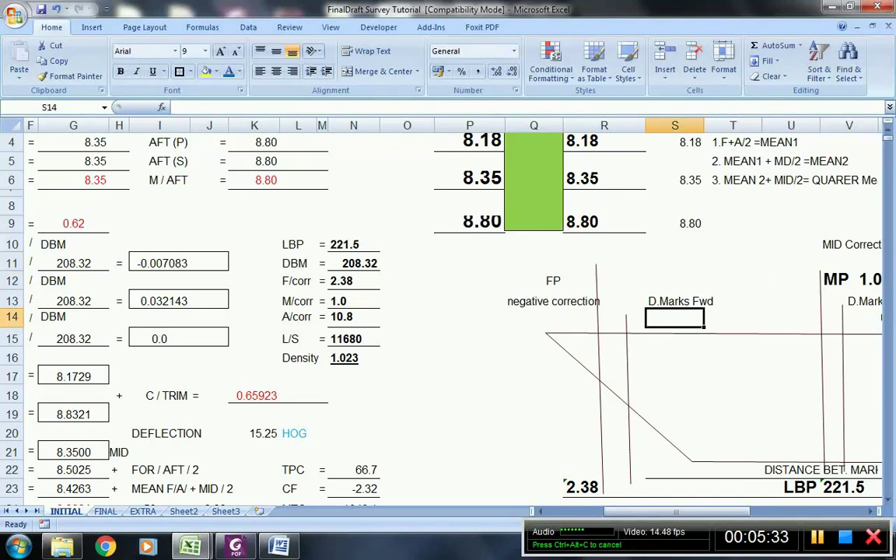
pyautogui.click(470, 375)
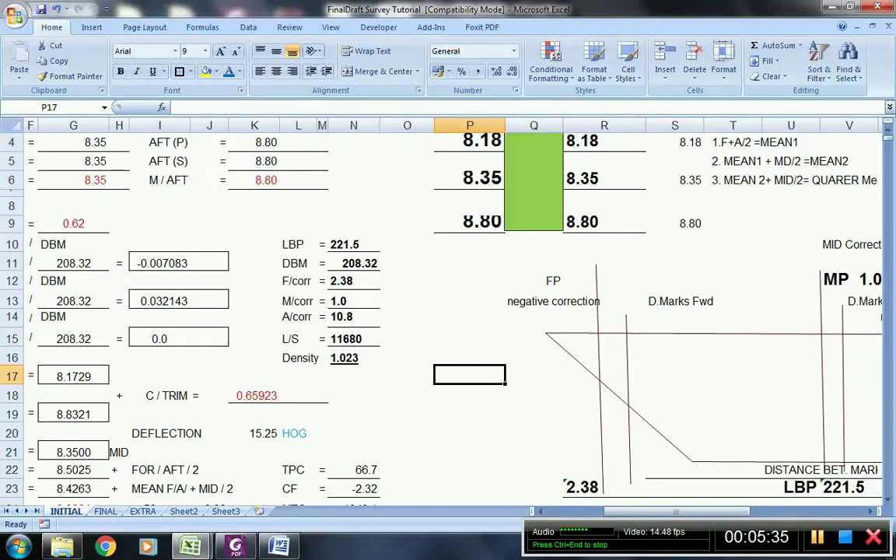
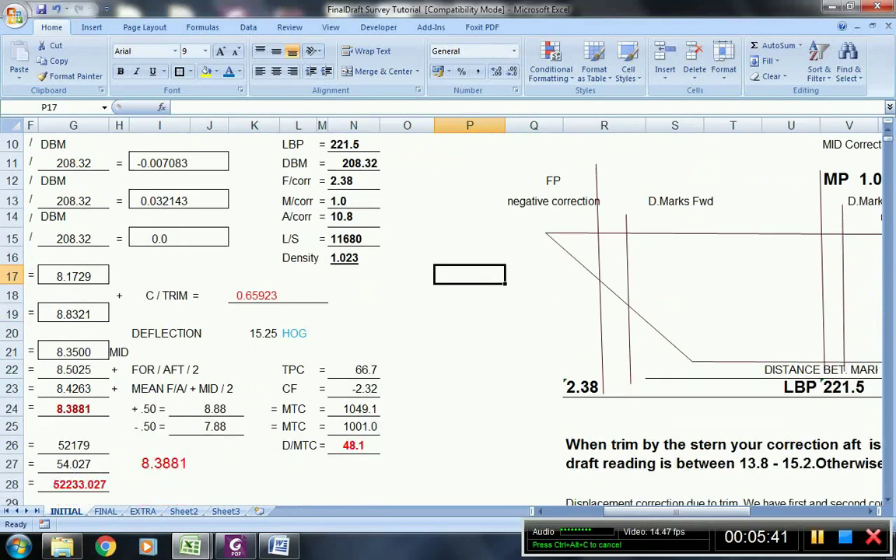
# Examine the distances under the full ship diagram: forward in R23, LBP in V23, aft in Y23 and the distance-between-marks formula in W22
pyautogui.click(604, 350)
pyautogui.press('Right')
pyautogui.press('Right')
pyautogui.press('Right')
pyautogui.press('Right')
pyautogui.press('Right')
pyautogui.press('Right')
pyautogui.press('Right')
pyautogui.press('Right')
pyautogui.press('Right')
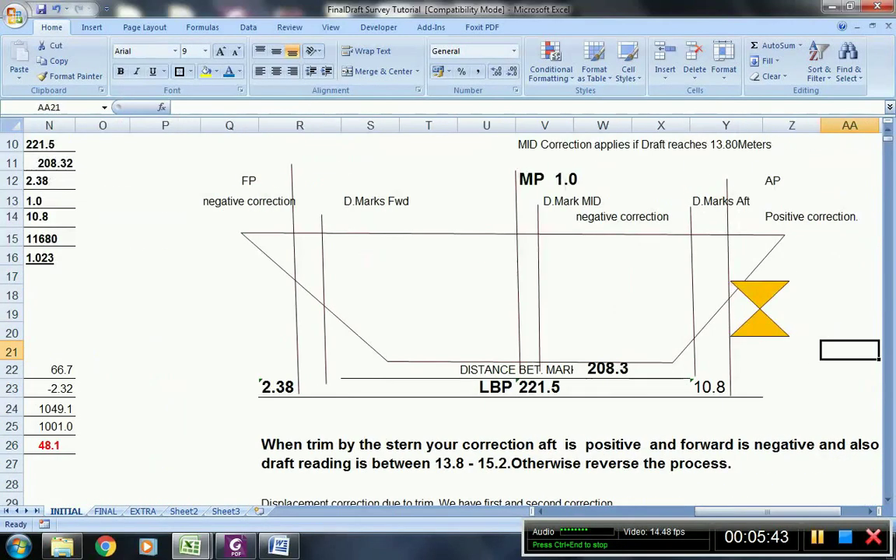
pyautogui.click(299, 387)
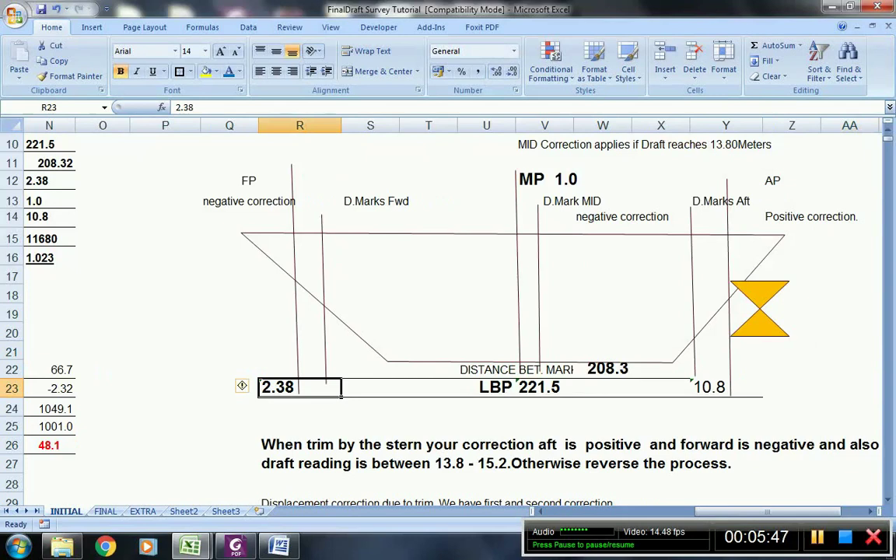
pyautogui.click(544, 388)
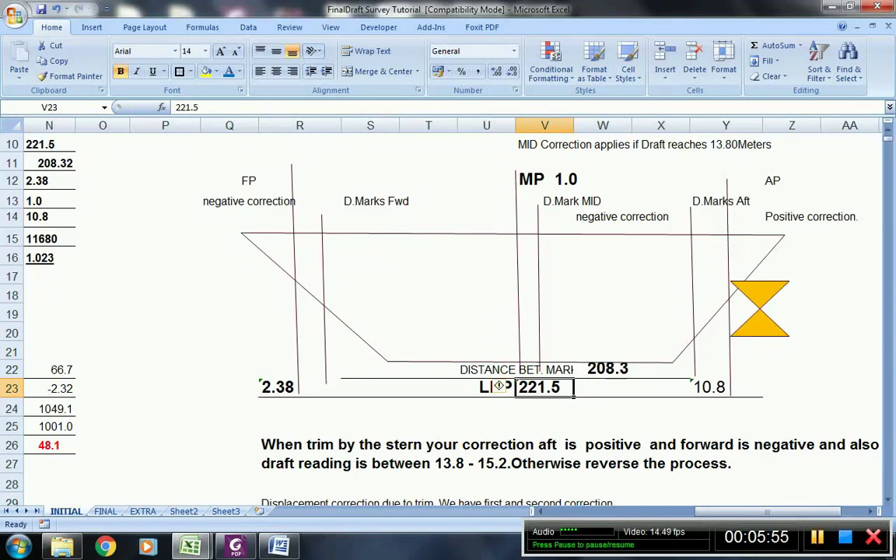
pyautogui.click(674, 387)
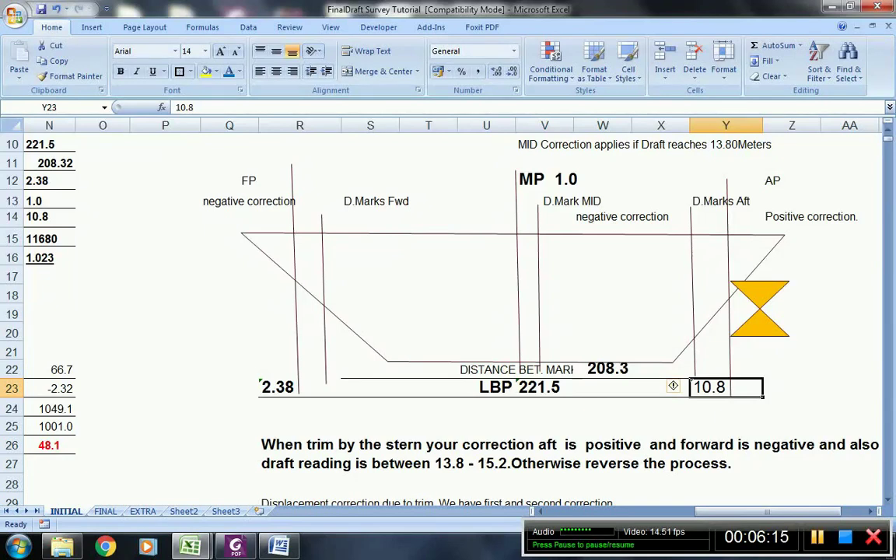
pyautogui.click(606, 369)
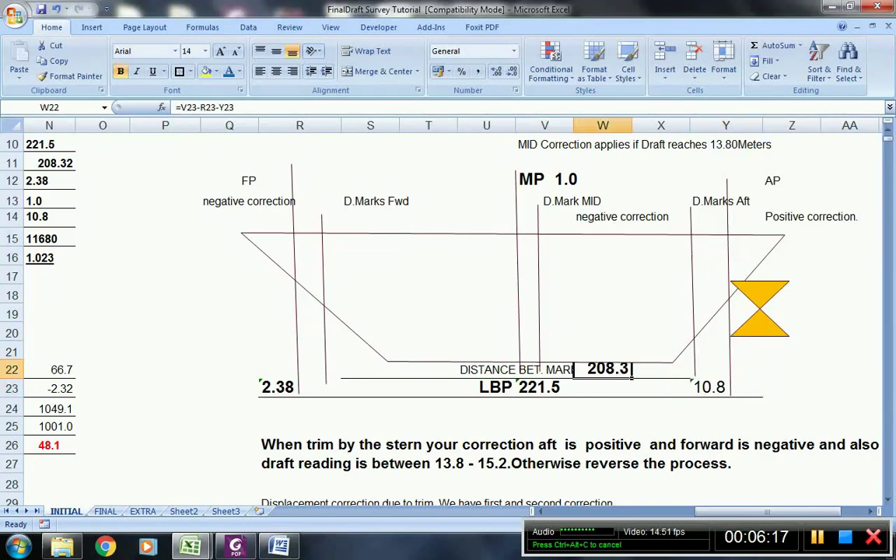
pyautogui.click(545, 388)
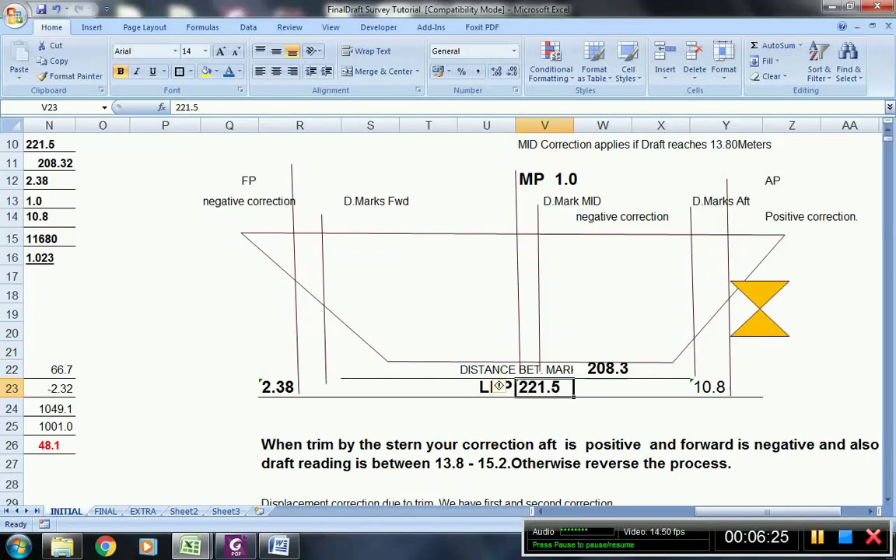
pyautogui.click(622, 370)
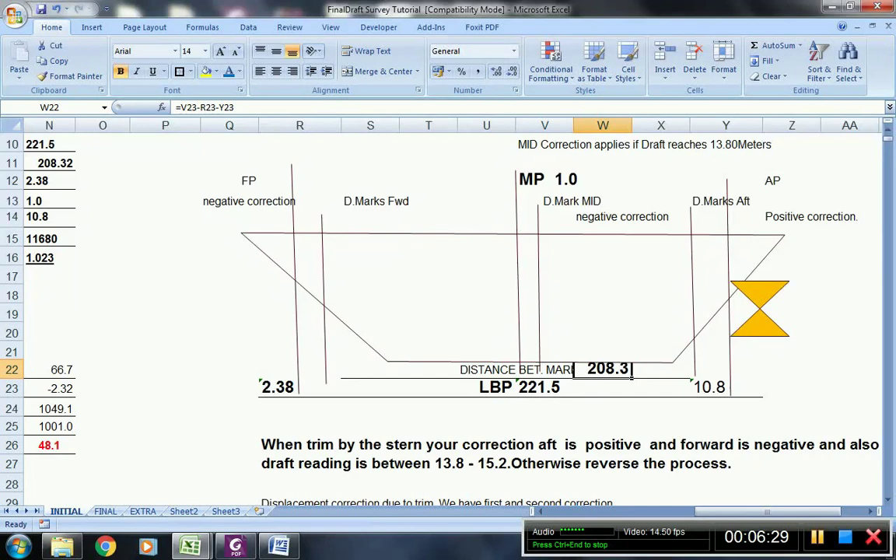
# Return to the calculation columns and check the M/FWD and STEM corr references of D/FWD in row 17
pyautogui.click(164, 295)
pyautogui.click(103, 295)
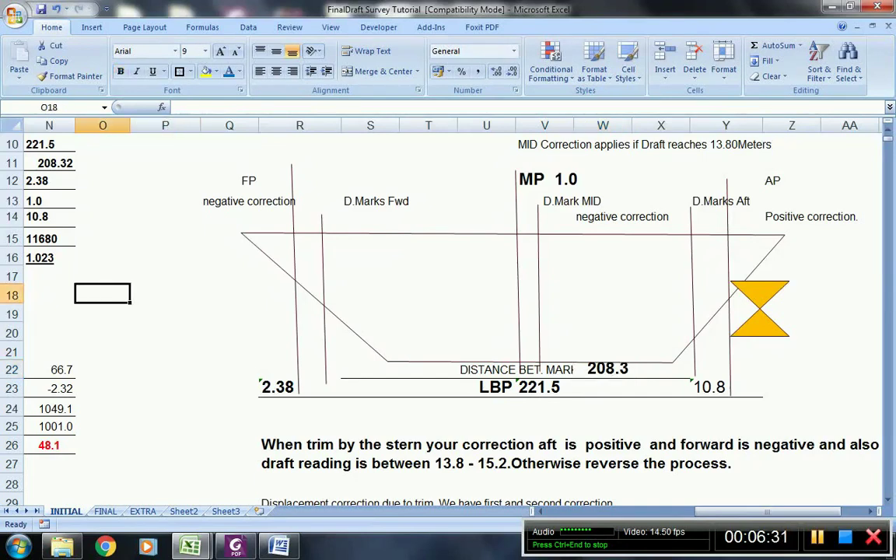
pyautogui.press('Home')
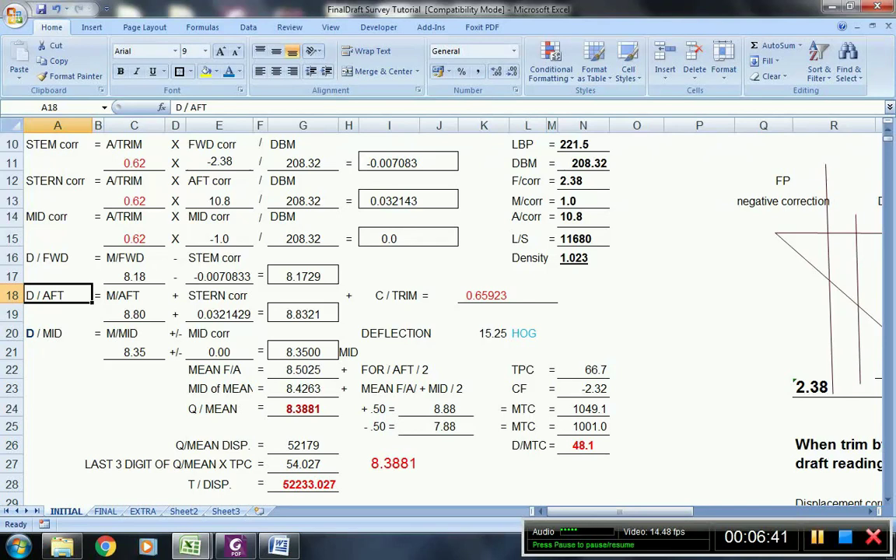
pyautogui.click(134, 276)
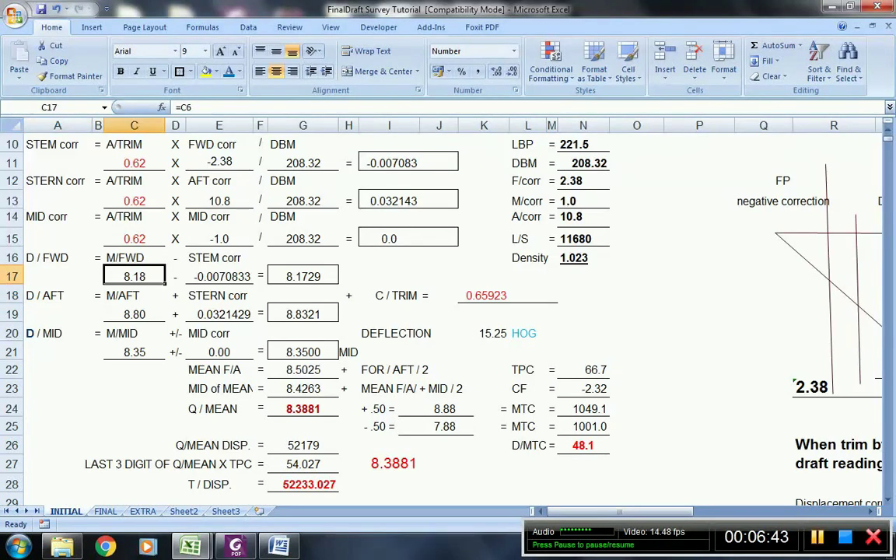
pyautogui.click(219, 276)
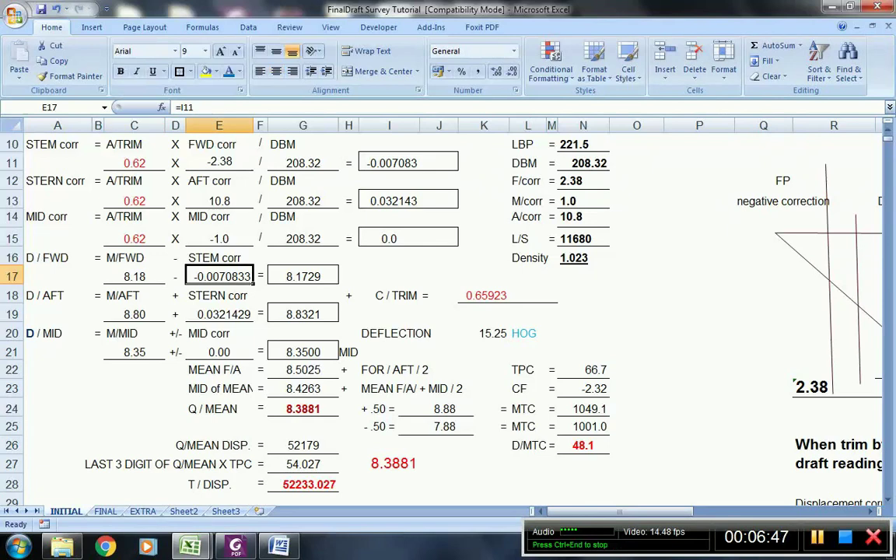
# Go through the STEM corr calculation in row 11, from A/TRIM, FWD corr and DBM to the formula in I11
pyautogui.scroll(1, 451, 311)
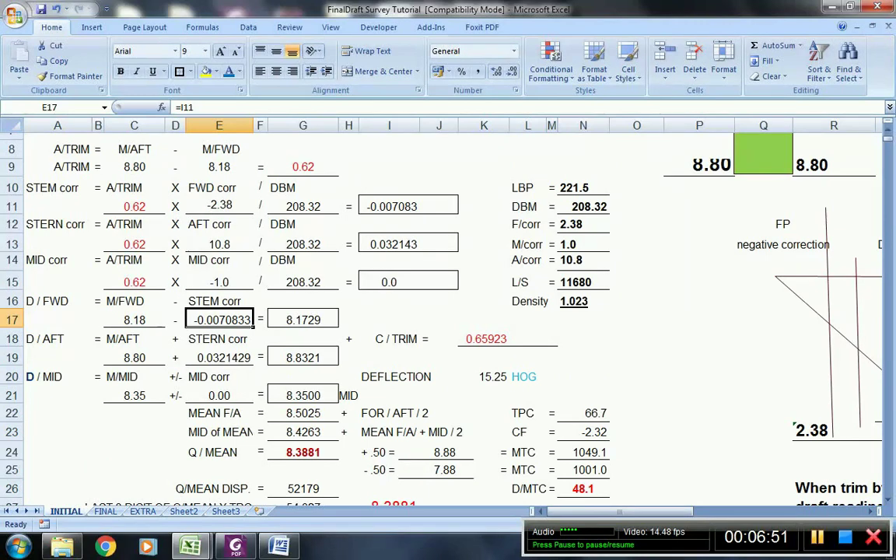
pyautogui.click(134, 206)
pyautogui.click(219, 205)
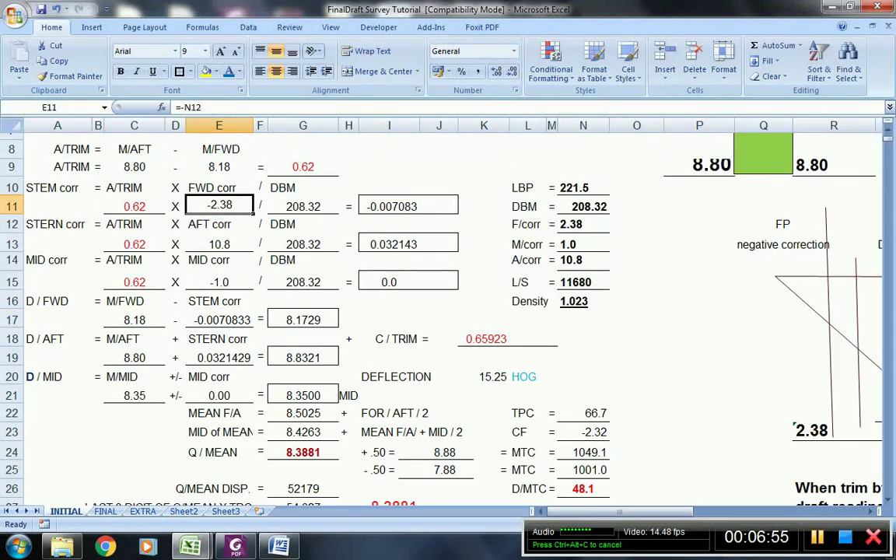
pyautogui.click(303, 206)
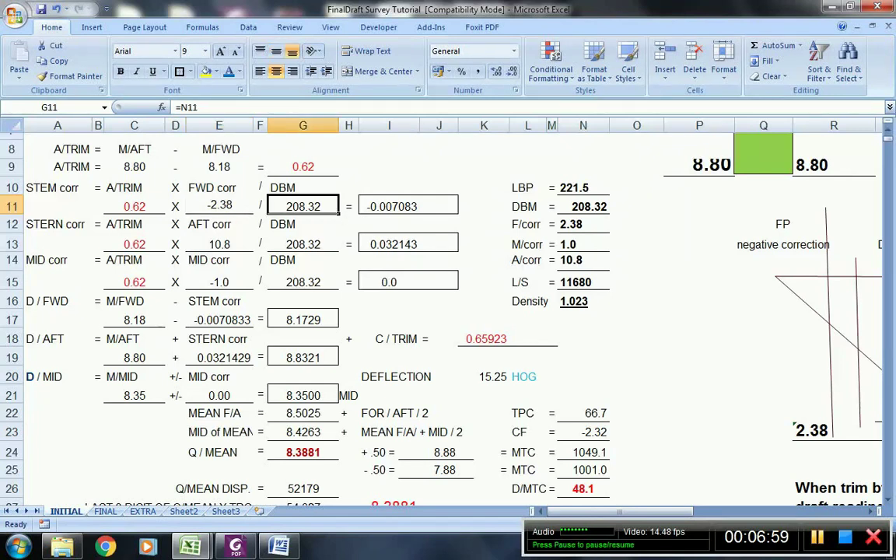
pyautogui.click(419, 206)
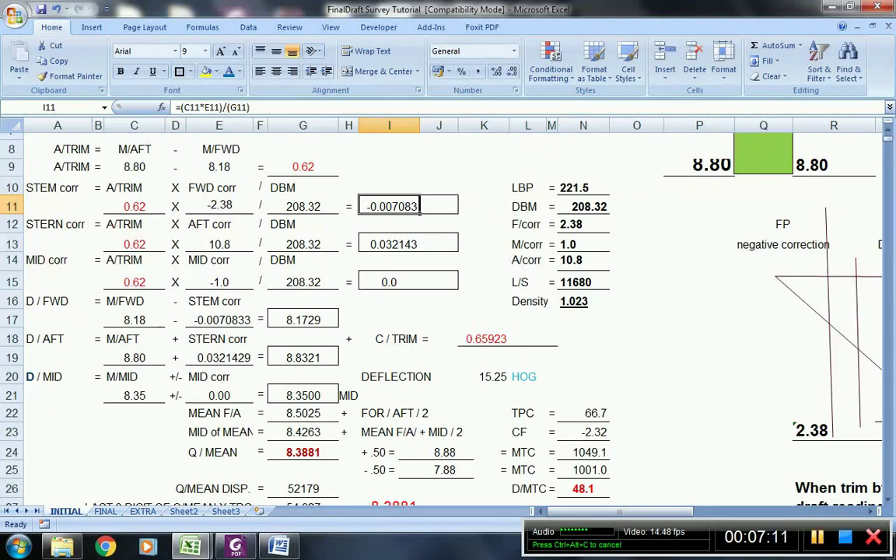
# Check the DBM term and result of STERN corr in row 13, and all terms and the result of MID corr in row 15
pyautogui.click(303, 245)
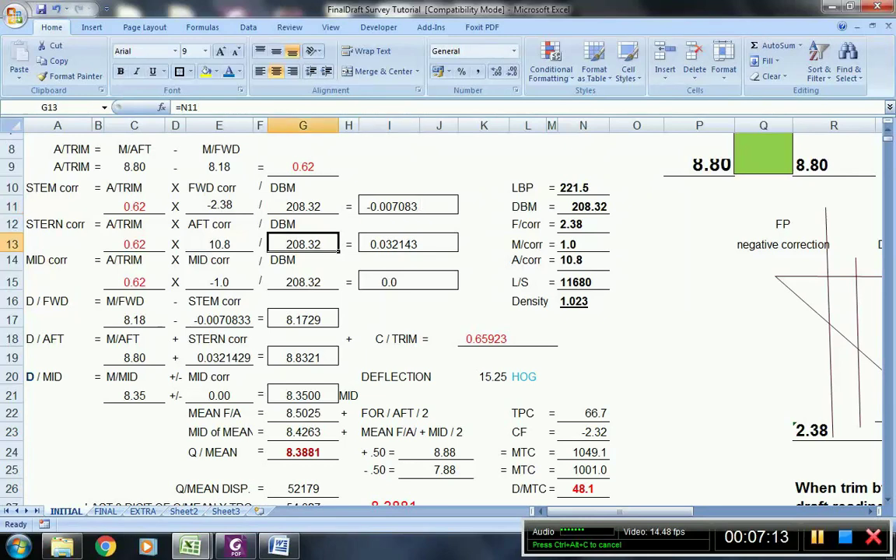
pyautogui.click(419, 243)
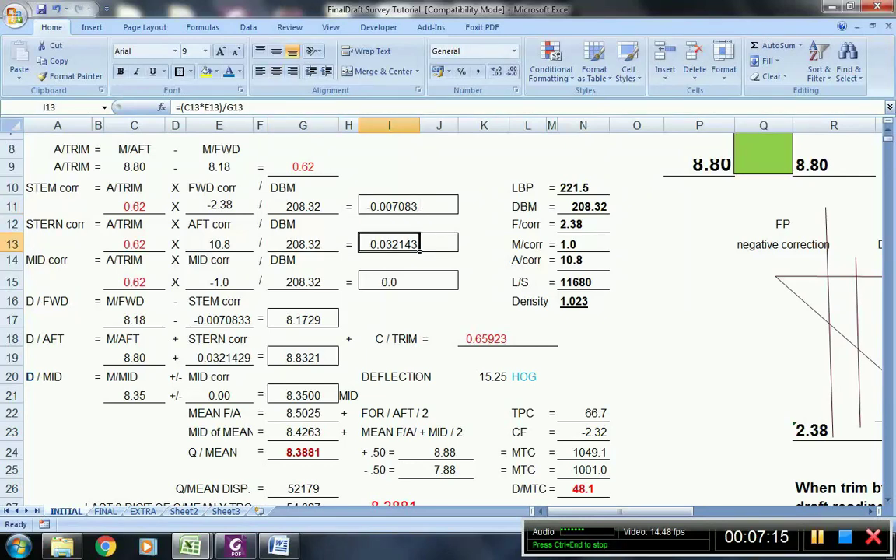
pyautogui.click(133, 281)
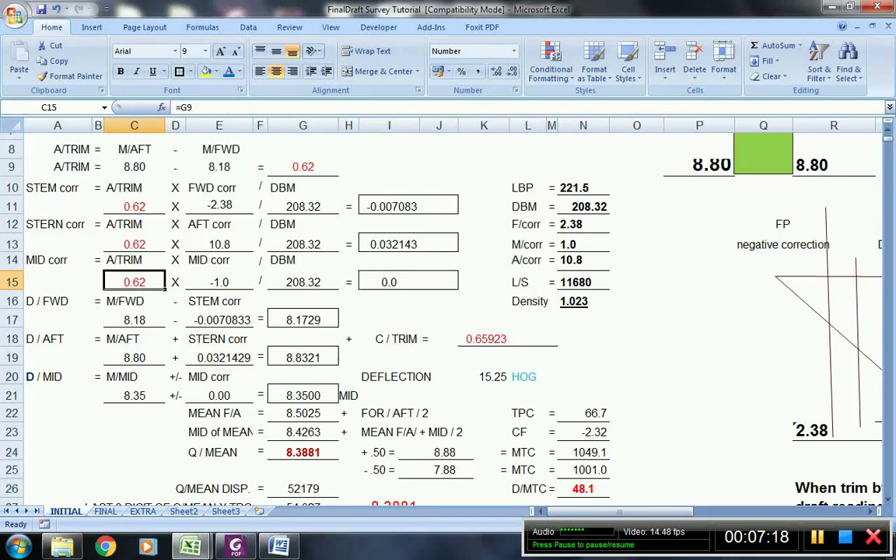
pyautogui.click(220, 282)
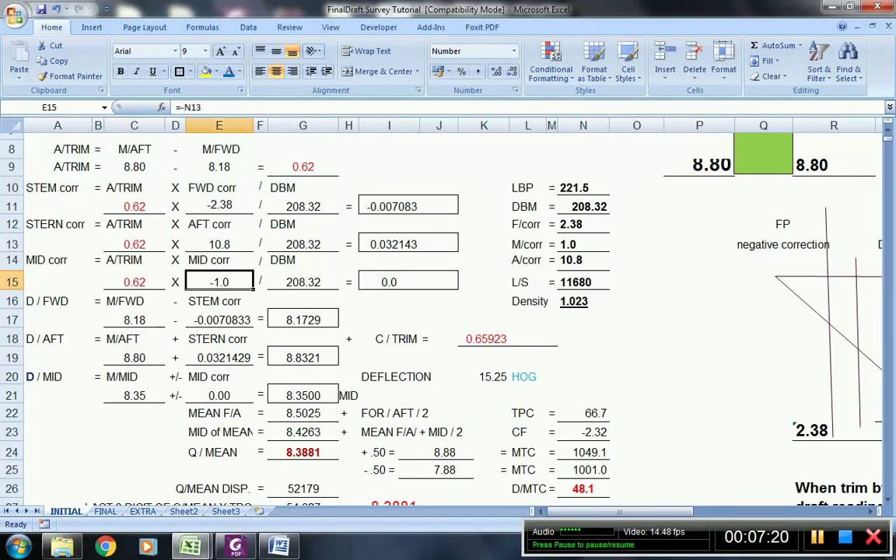
pyautogui.click(303, 282)
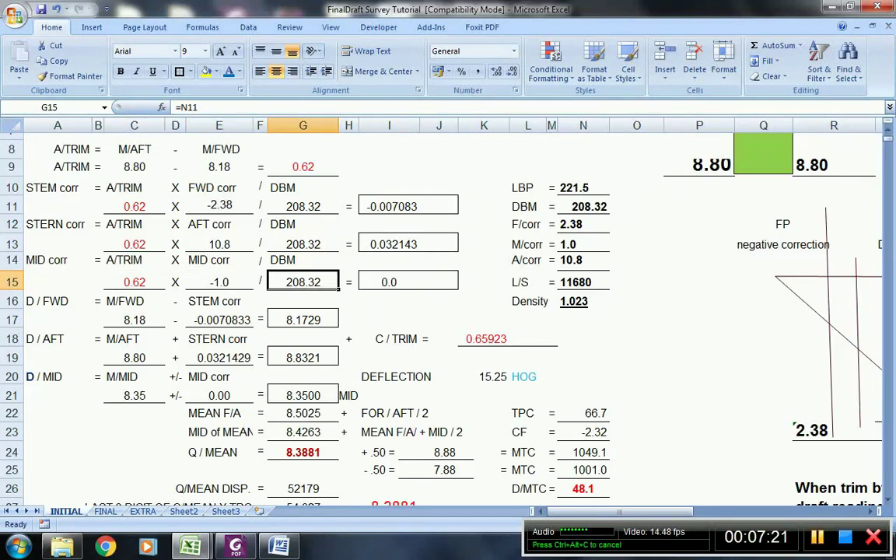
pyautogui.click(419, 281)
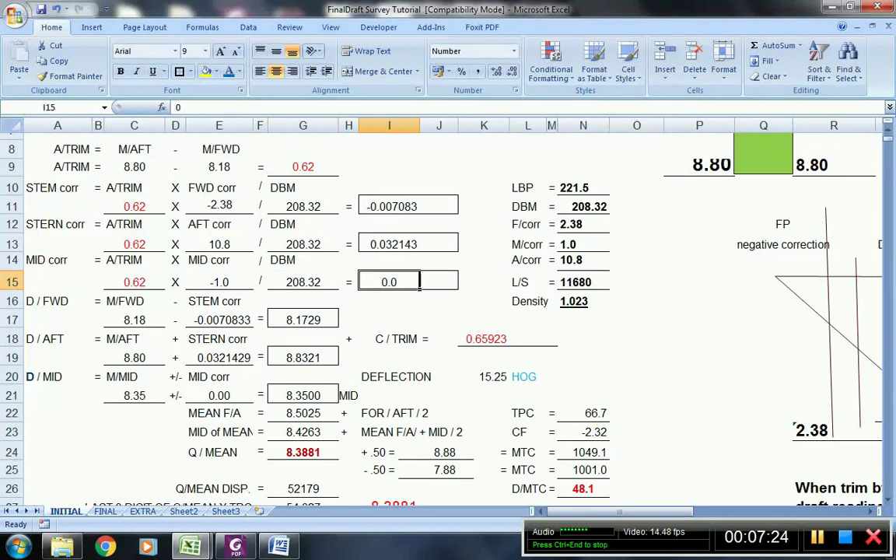
# Enter 0 as the MID corr result in I15
pyautogui.write('0')
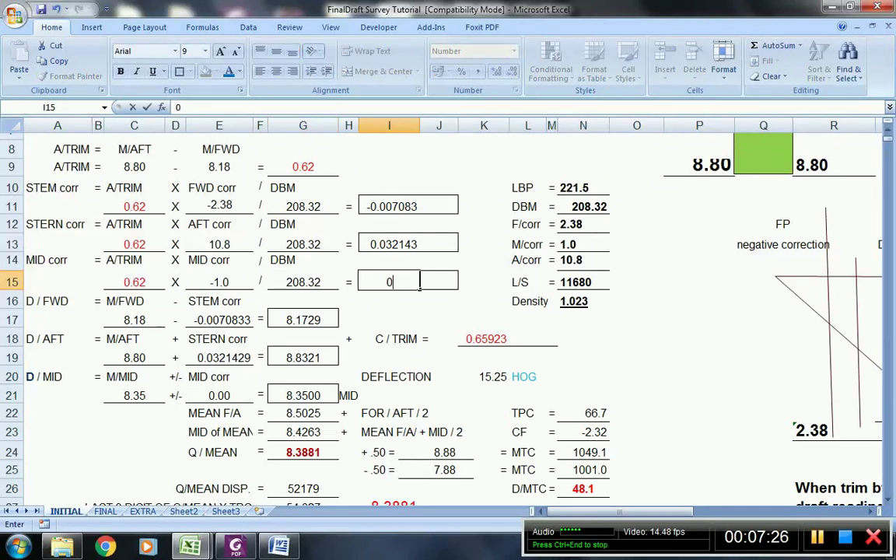
pyautogui.click(389, 319)
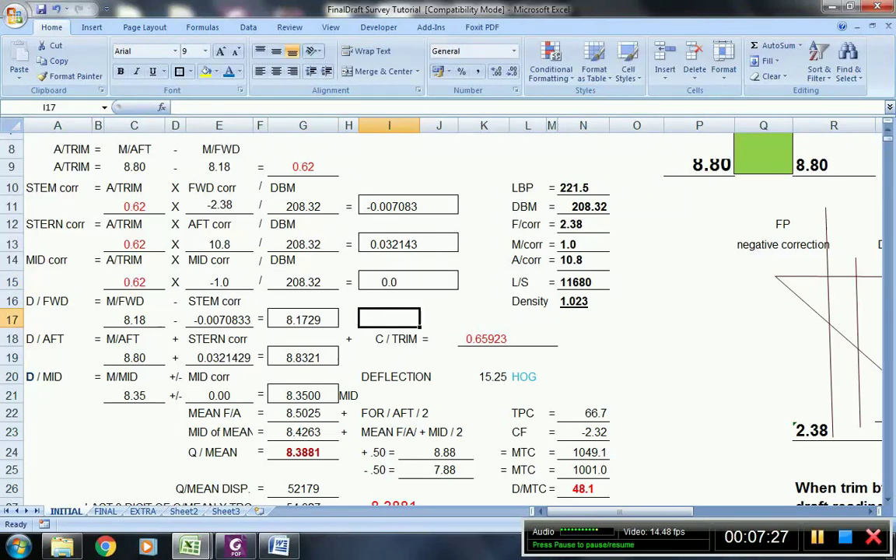
# Check the mean draft references feeding D/FWD, D/AFT and D/MID in C17, C19 and C21
pyautogui.click(134, 320)
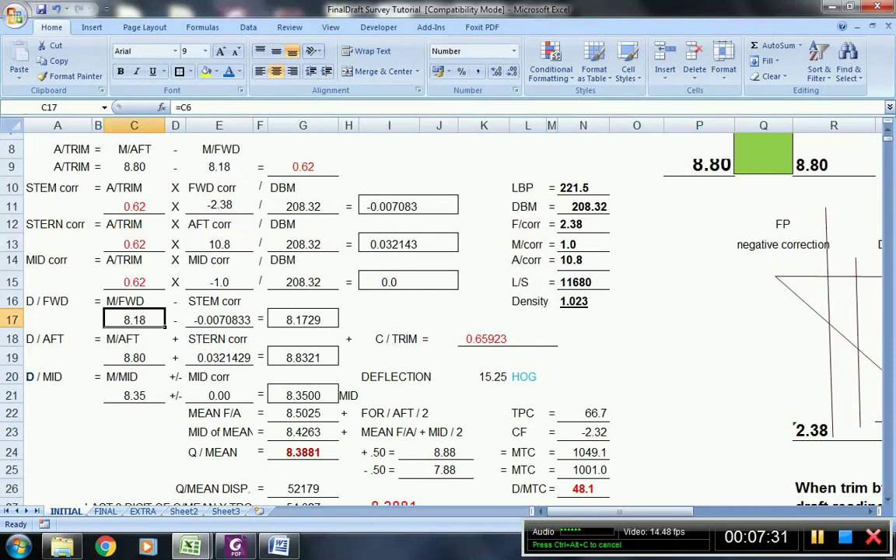
pyautogui.click(135, 358)
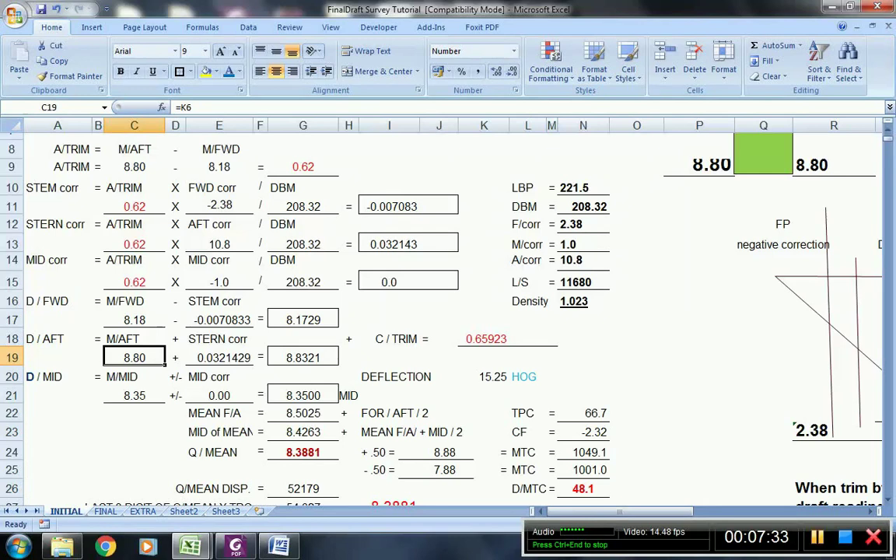
pyautogui.click(135, 395)
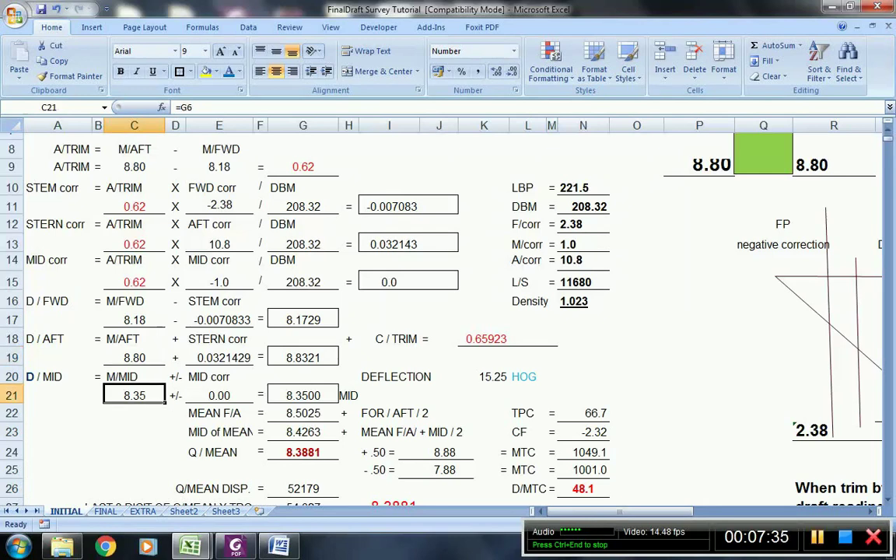
# Go through the D/FWD calculation in row 17, from M/FWD and STEM corr to the formula in G17
pyautogui.click(134, 320)
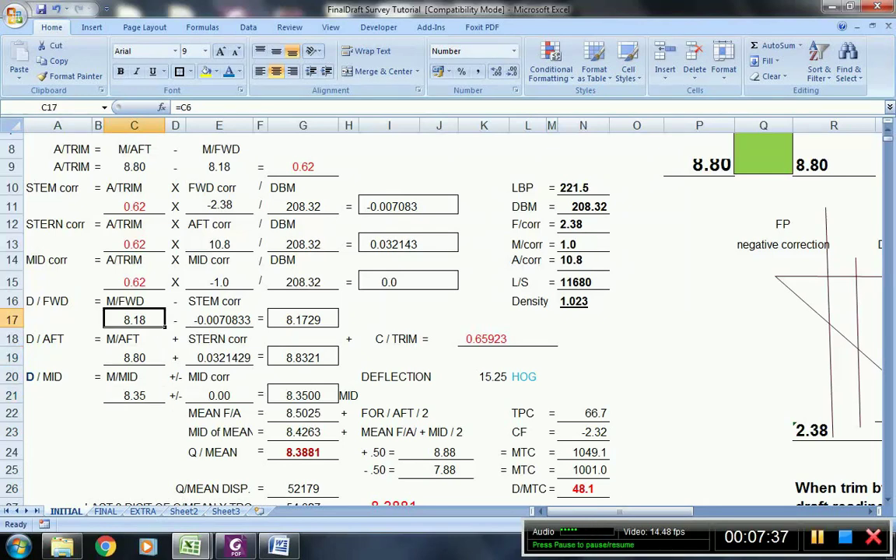
pyautogui.click(220, 320)
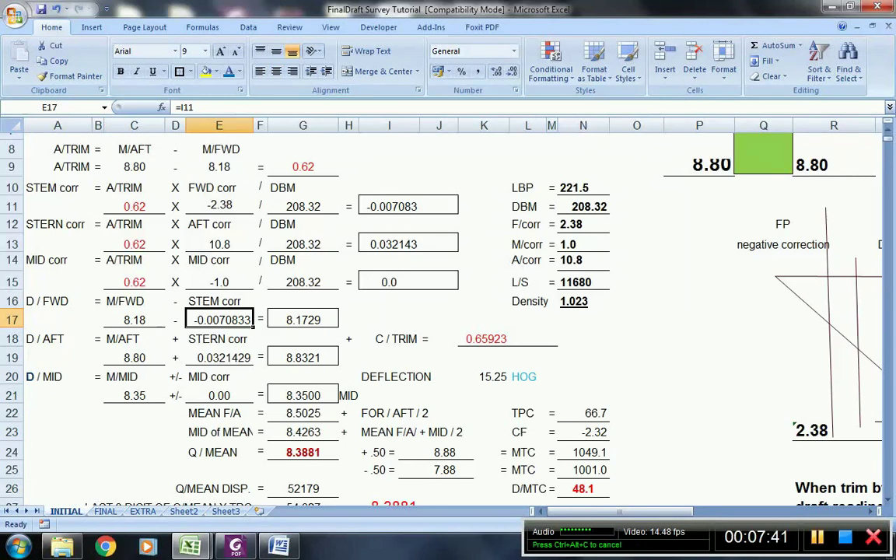
pyautogui.click(303, 318)
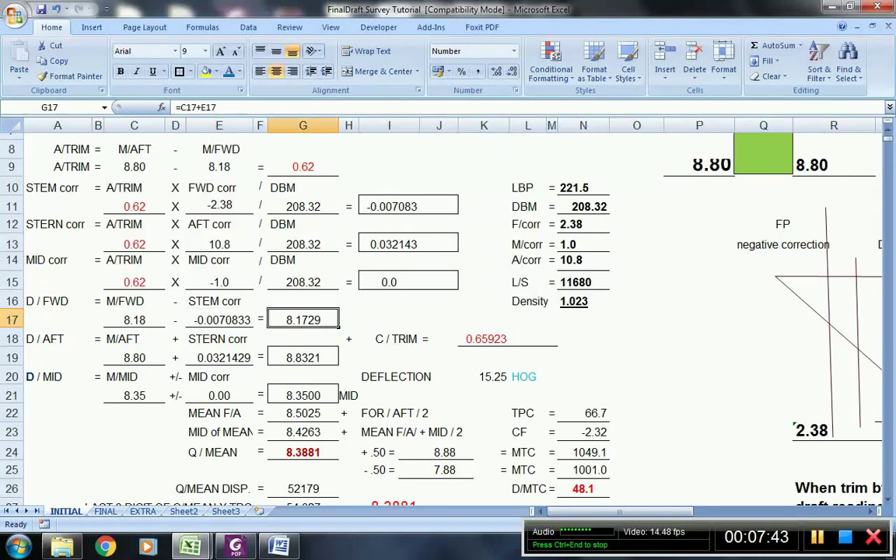
pyautogui.click(302, 339)
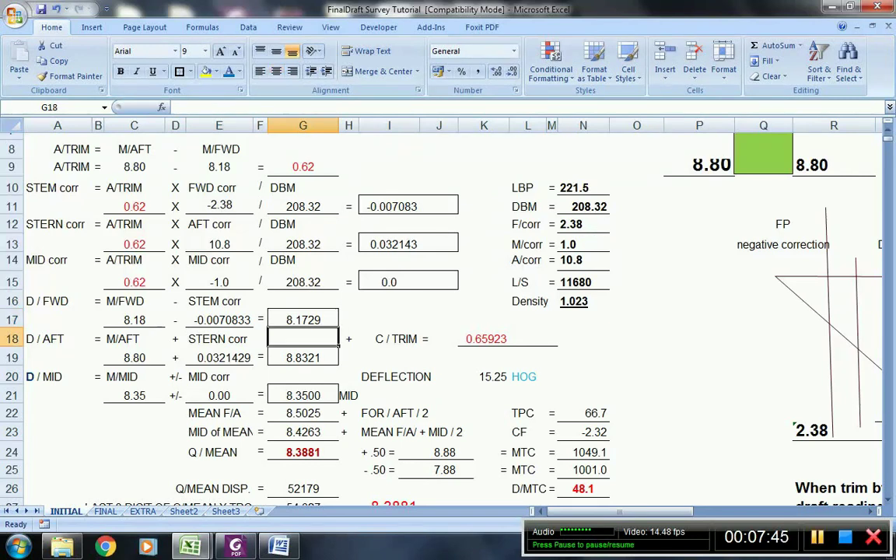
pyautogui.click(302, 320)
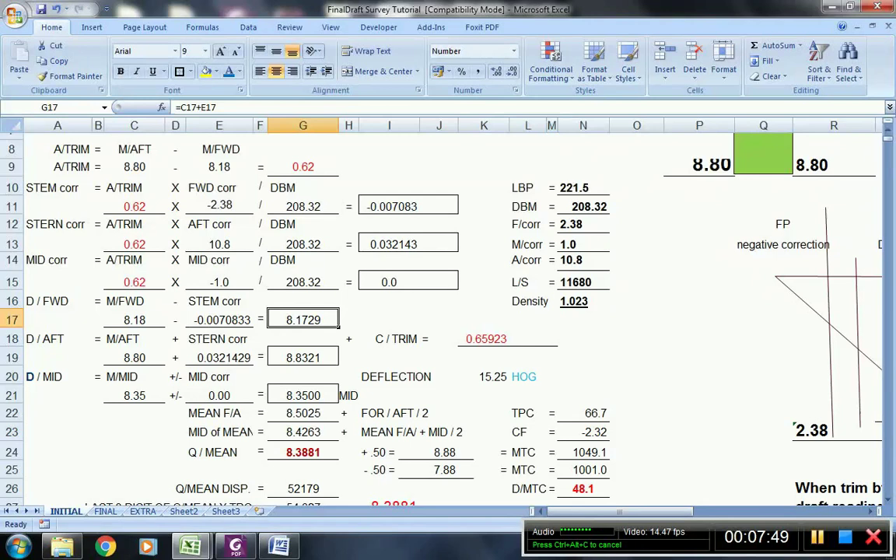
# Go through the D/AFT calculation in row 19, and check the M/MID term and D/MID formula in row 21
pyautogui.click(134, 357)
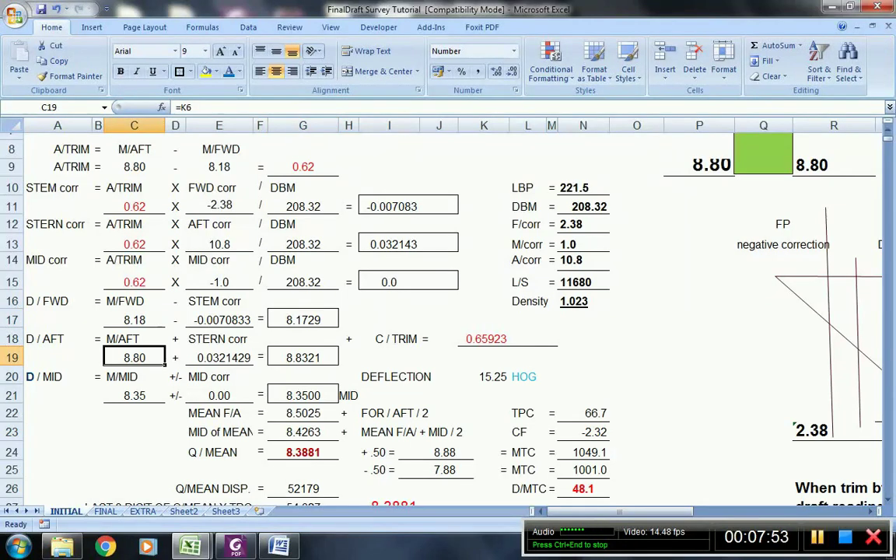
pyautogui.click(219, 357)
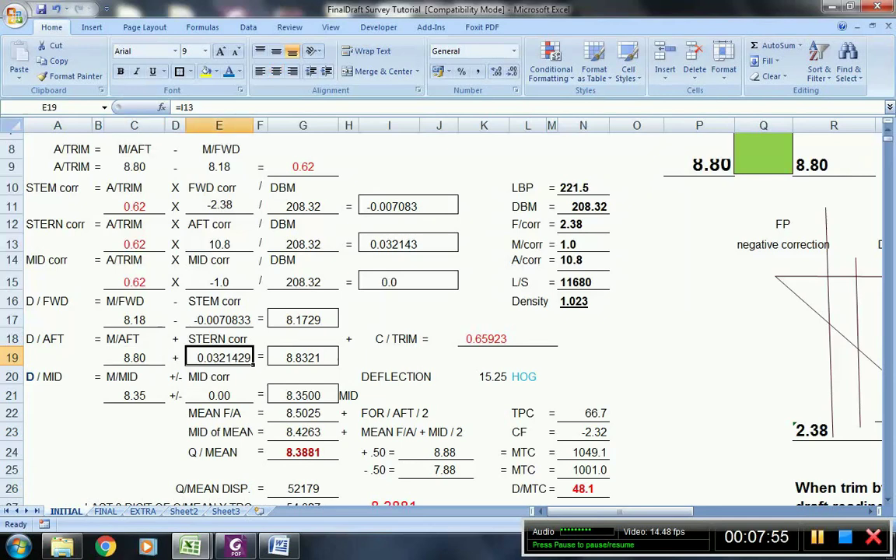
pyautogui.click(303, 357)
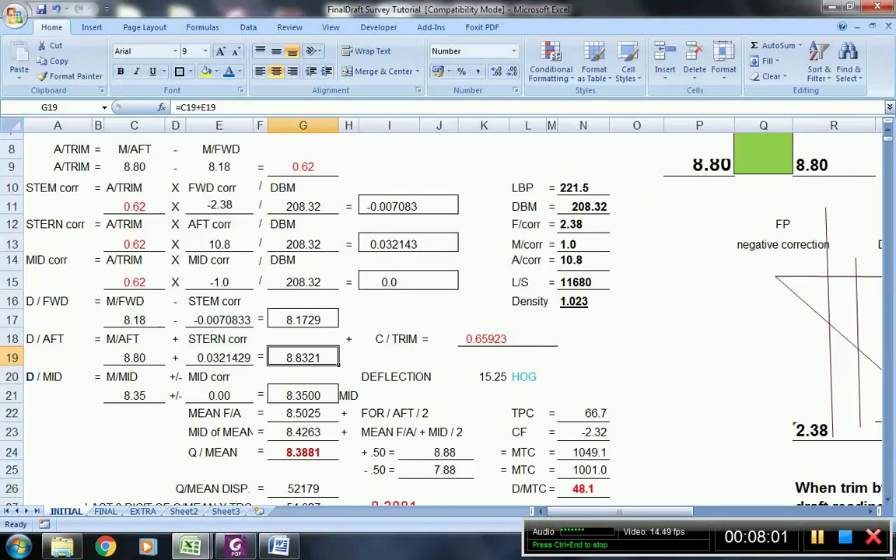
pyautogui.click(302, 376)
pyautogui.click(98, 413)
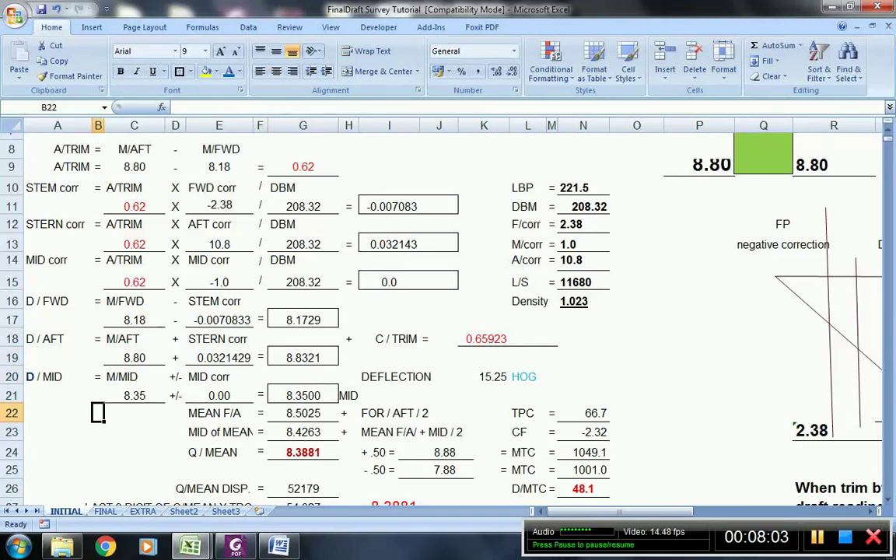
pyautogui.click(133, 395)
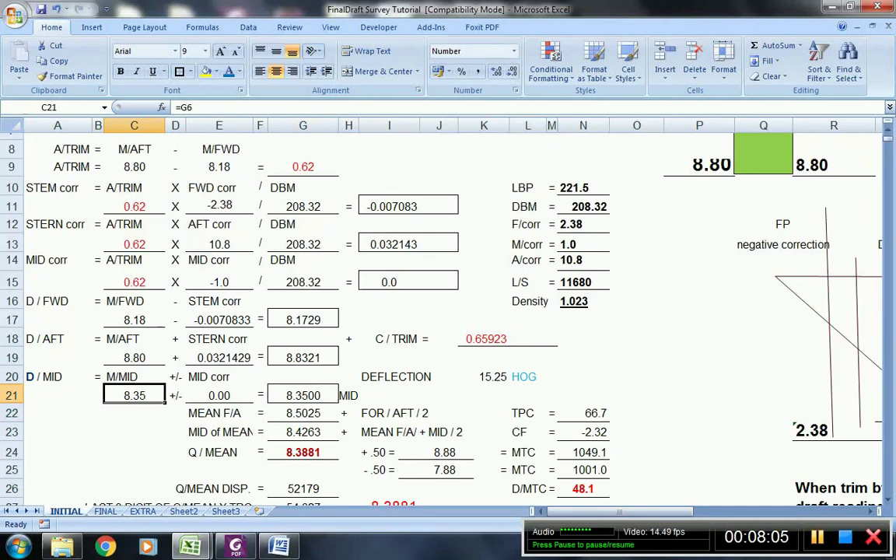
pyautogui.click(302, 395)
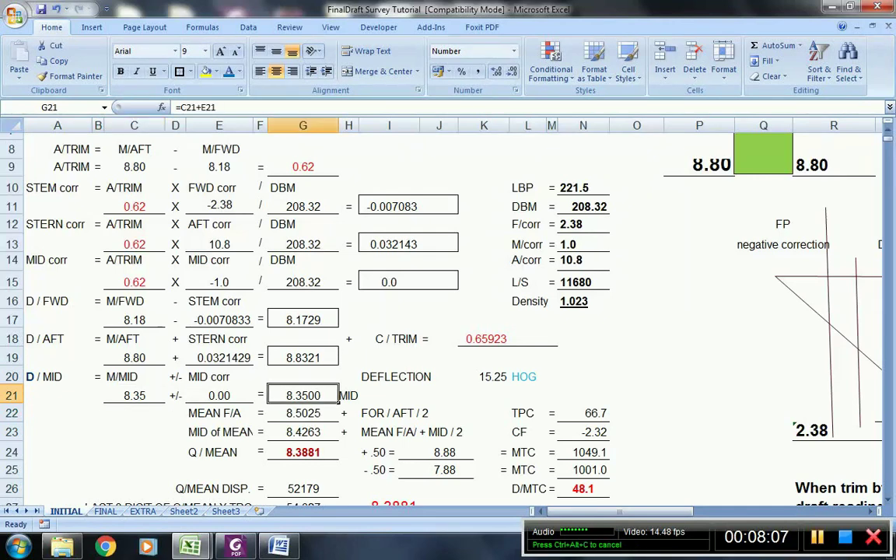
# Look over the mean draft rows, then examine the quarter mean notes beside the ship diagram and the Q/M formula in Y8
pyautogui.scroll(-2, 451, 311)
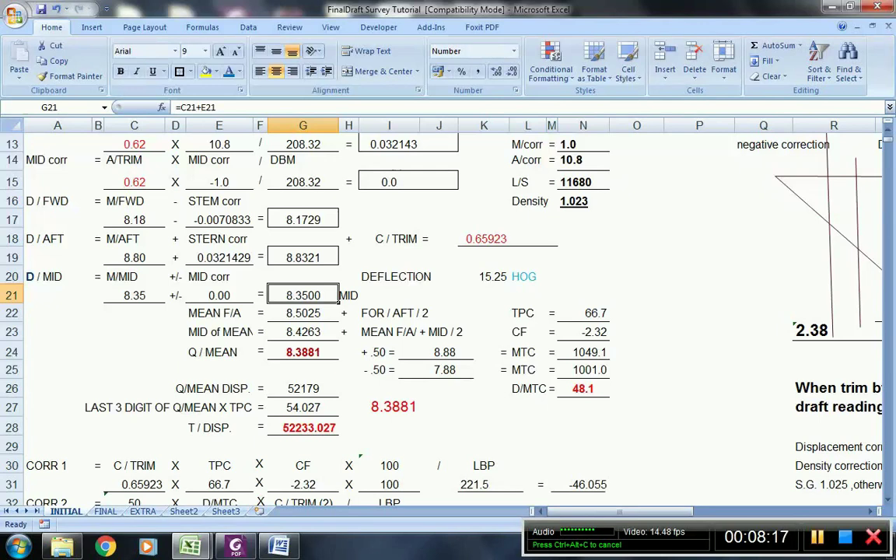
pyautogui.click(304, 370)
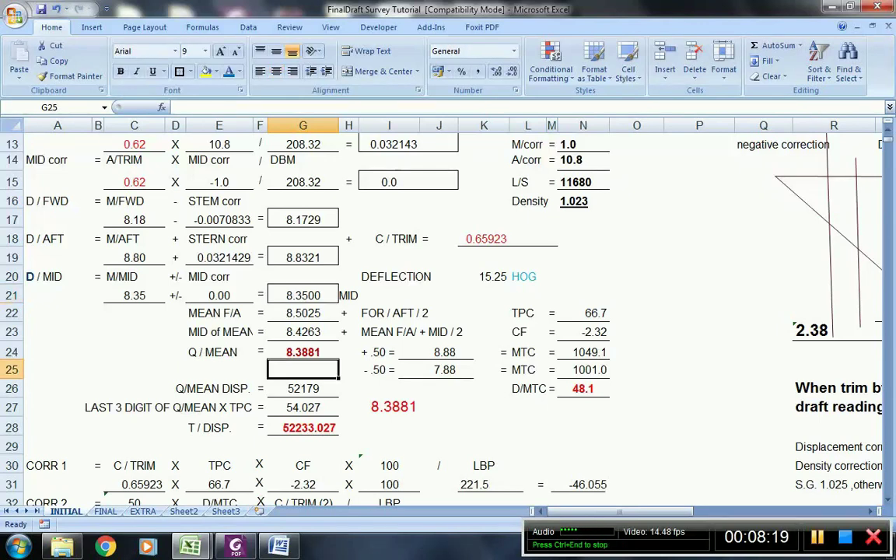
pyautogui.click(636, 257)
pyautogui.scroll(4, 636, 257)
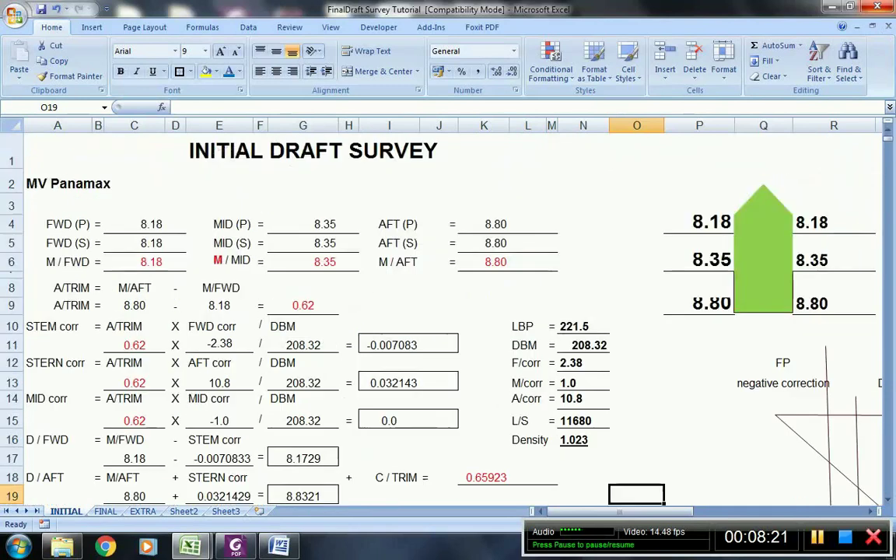
pyautogui.click(636, 181)
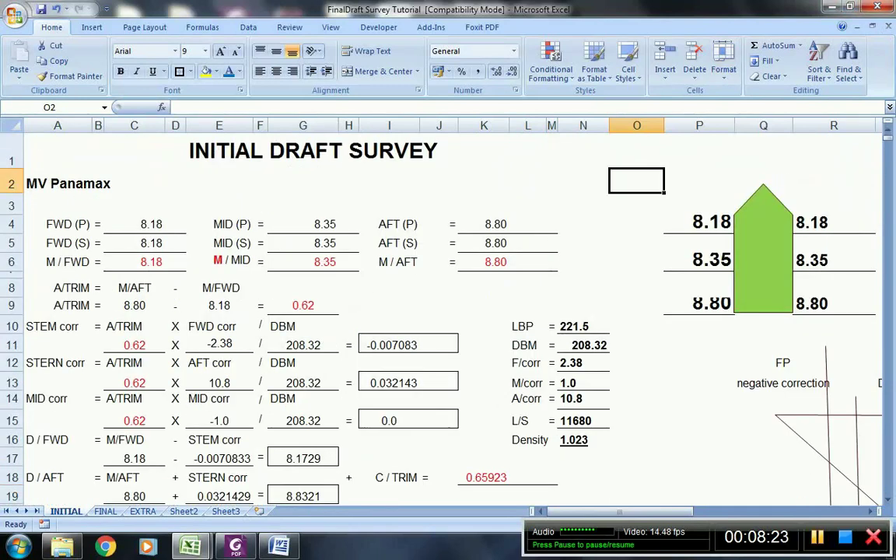
pyautogui.press('Right')
pyautogui.press('Right')
pyautogui.press('Right')
pyautogui.press('Right')
pyautogui.press('Right')
pyautogui.press('Right')
pyautogui.press('Right')
pyautogui.press('Right')
pyautogui.press('Right')
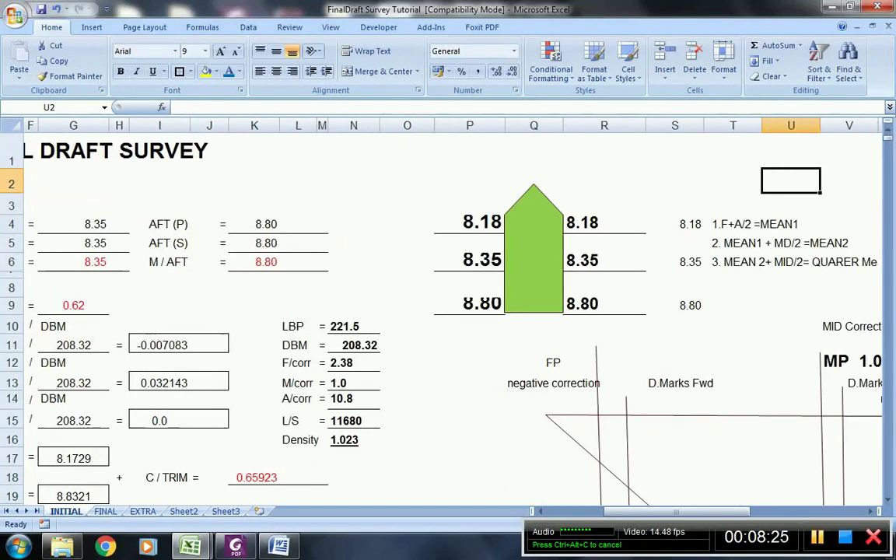
pyautogui.press('Right')
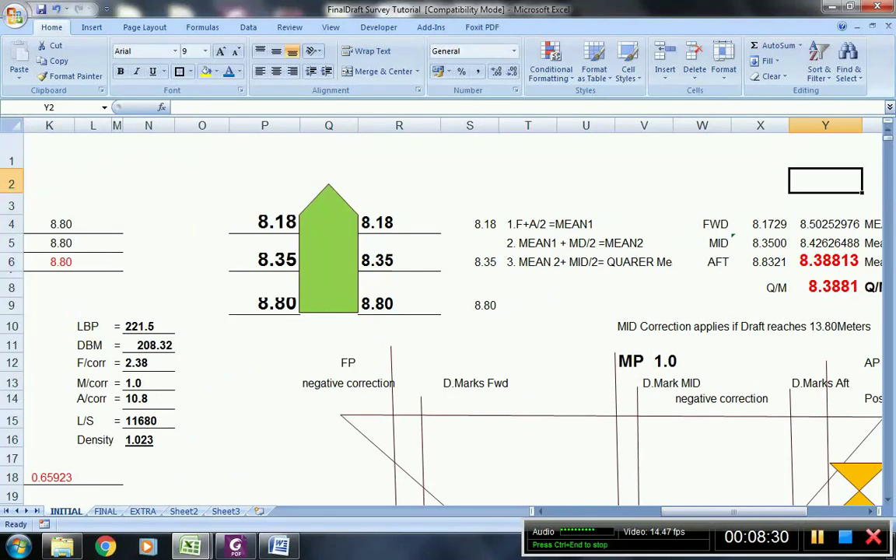
pyautogui.click(644, 181)
pyautogui.press('Right')
pyautogui.press('Right')
pyautogui.press('Right')
pyautogui.press('Right')
pyautogui.press('Right')
pyautogui.press('Right')
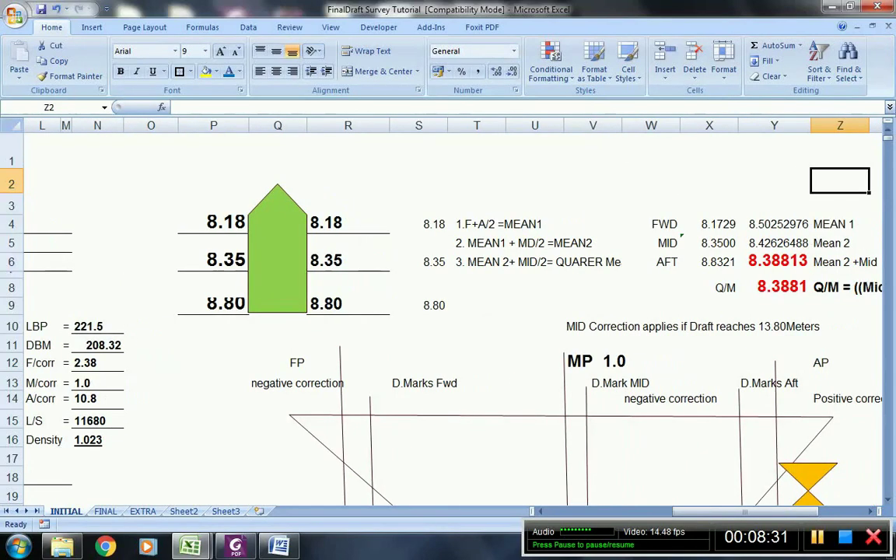
pyautogui.click(620, 288)
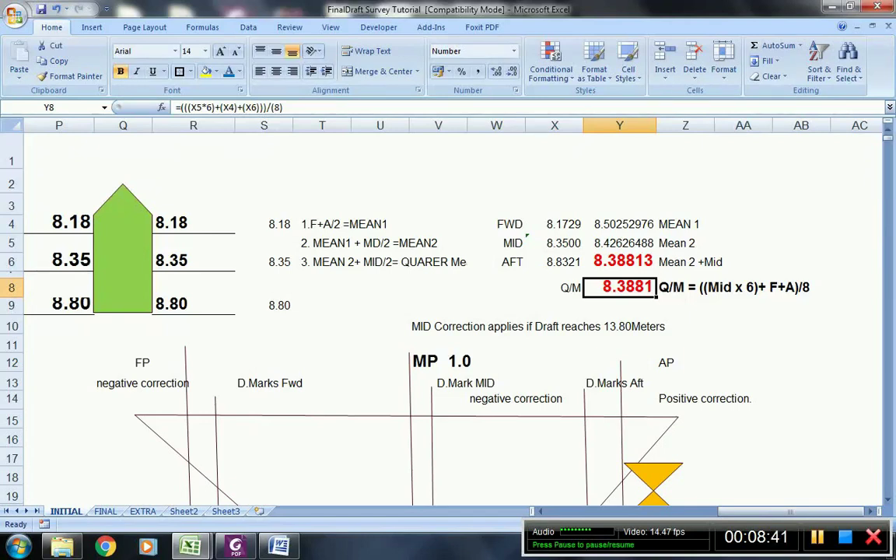
pyautogui.click(379, 288)
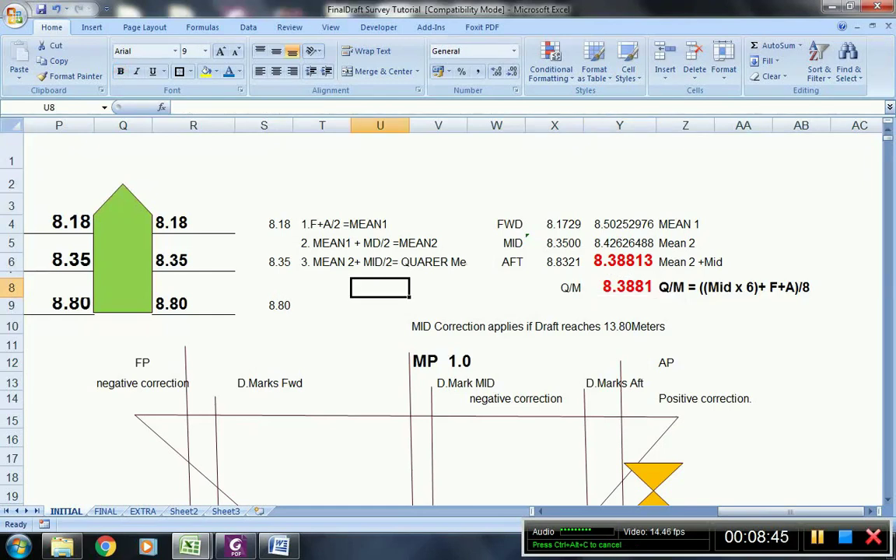
# Check the corrected FWD, MID and AFT draft references in X4:X6 and the MEAN 1 formula in Y4
pyautogui.click(555, 225)
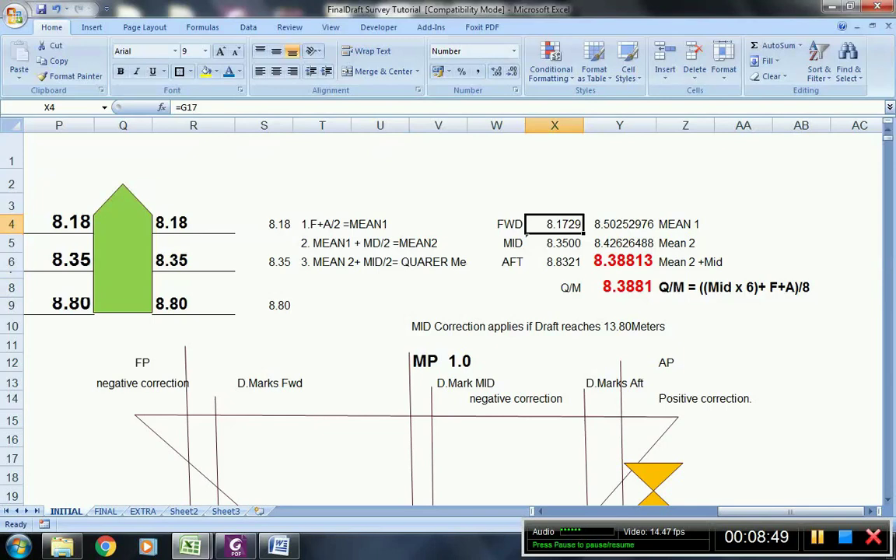
pyautogui.press('Down')
pyautogui.press('Down')
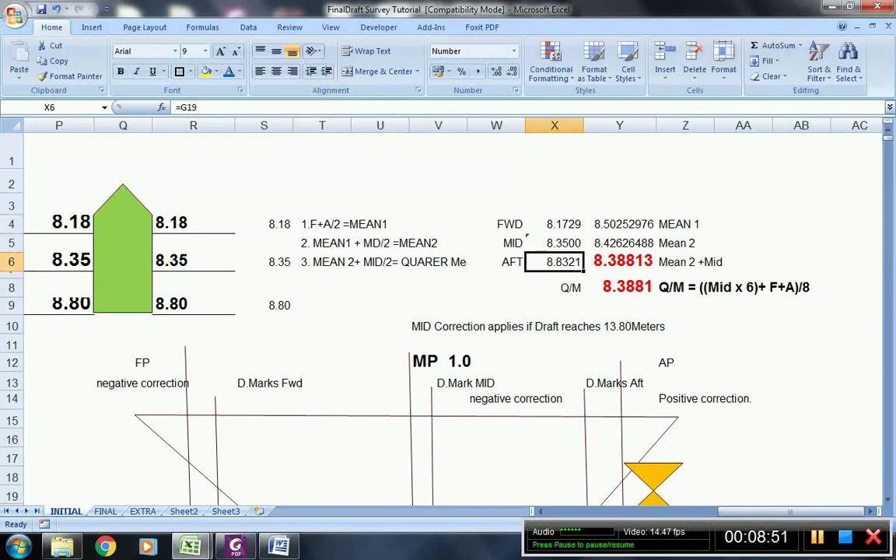
pyautogui.click(620, 224)
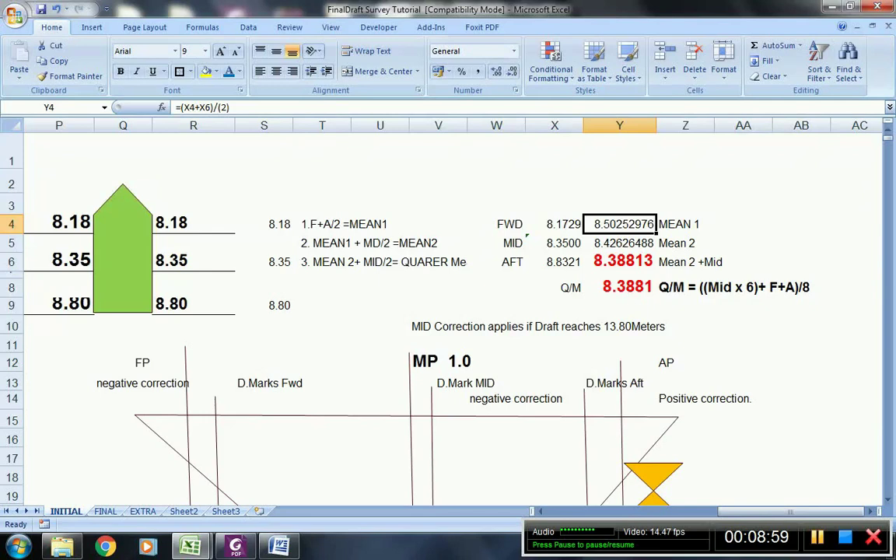
pyautogui.press('Right')
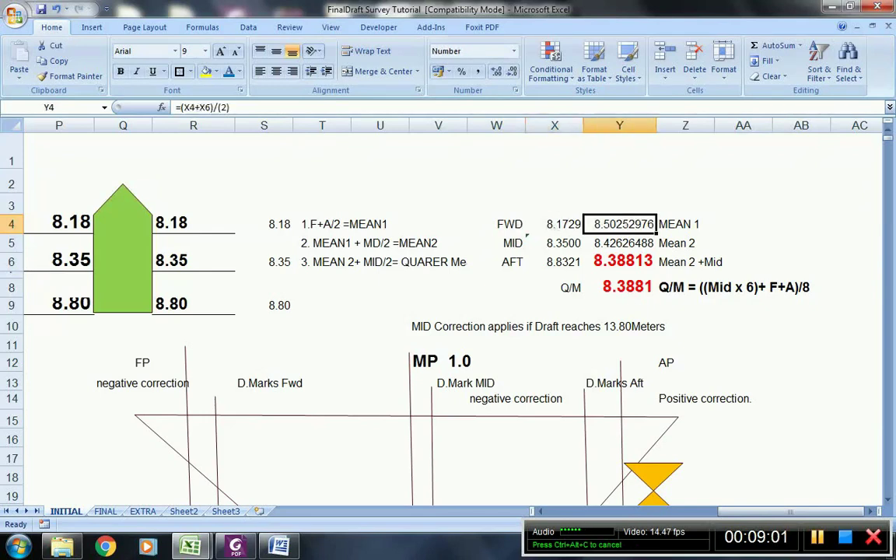
# Replace the MEAN 1 formula in Y4 with =X4+X6/2 and reselect the cell
pyautogui.write('=')
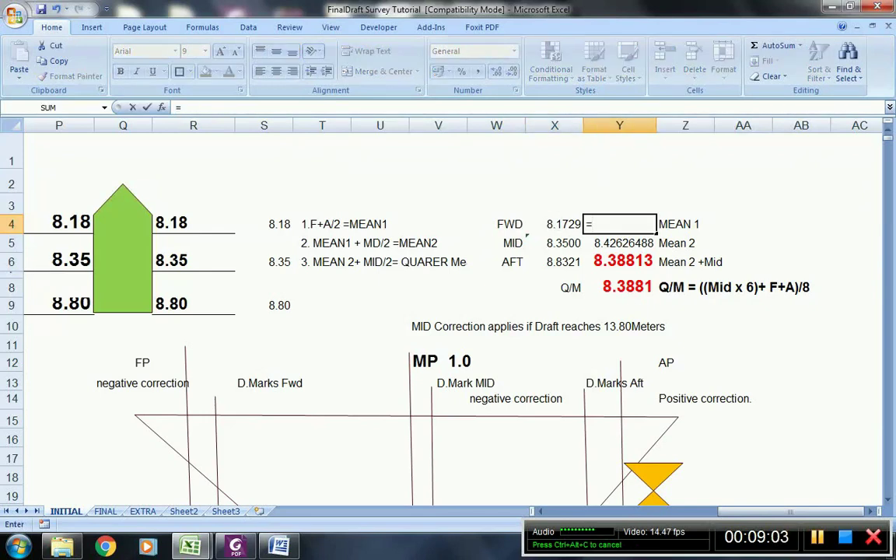
pyautogui.press('Left')
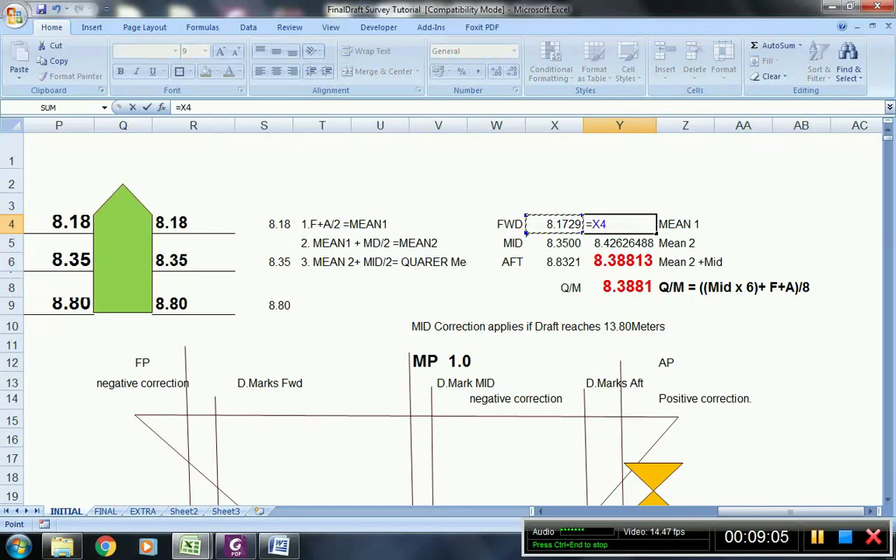
pyautogui.write('+')
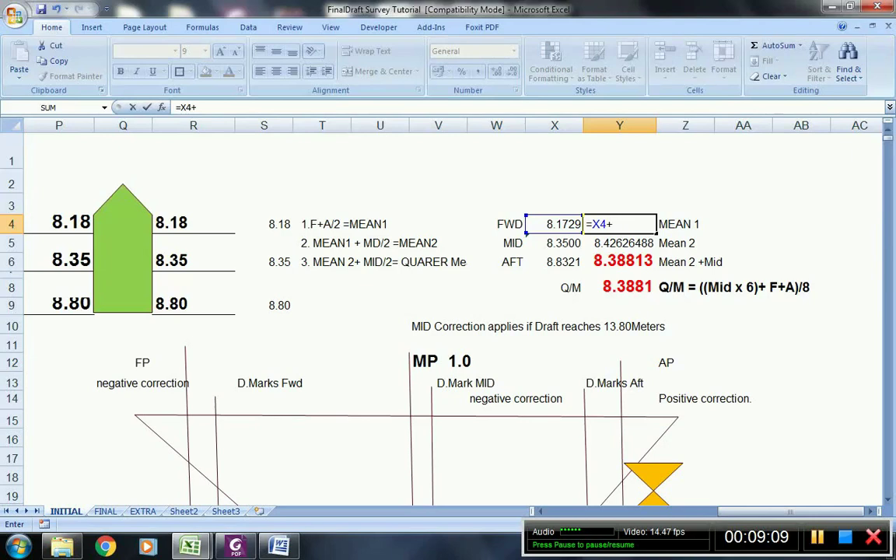
pyautogui.press('Left')
pyautogui.press('Down')
pyautogui.press('Down')
pyautogui.write('/2')
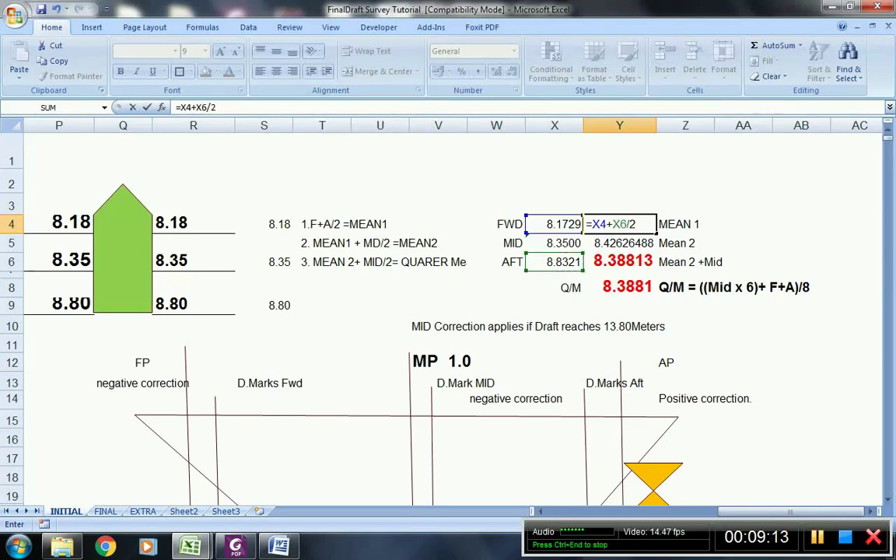
pyautogui.press('Return')
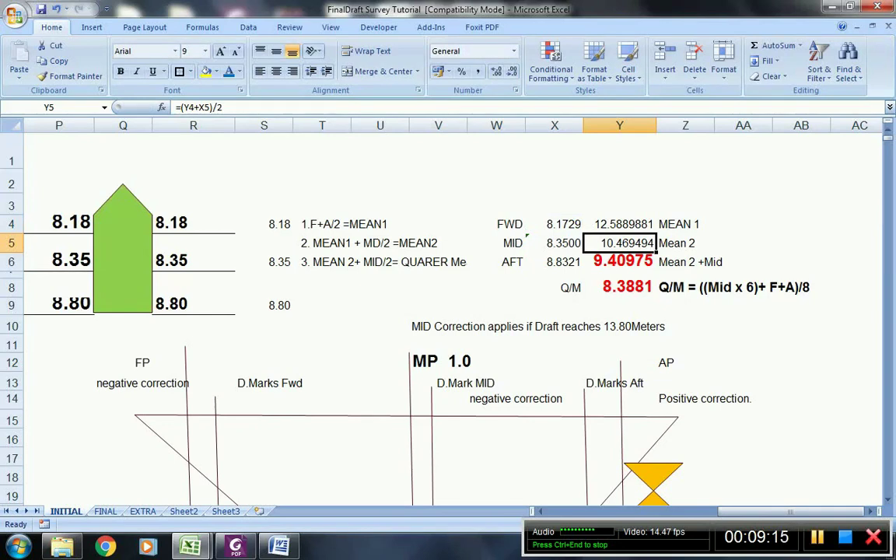
pyautogui.click(620, 224)
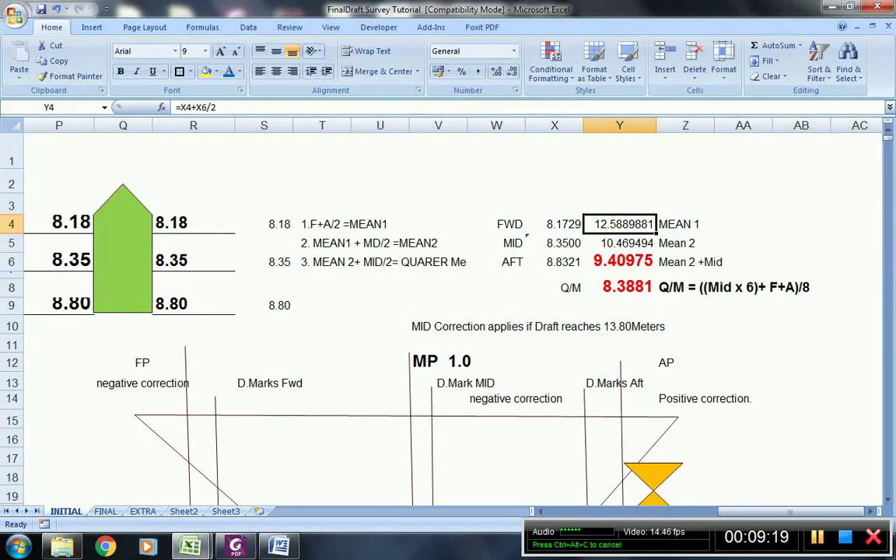
# Add parentheses to the MEAN 1 formula in Y4 so it reads =(X4+X6)/2
pyautogui.click(204, 107)
pyautogui.write(')')
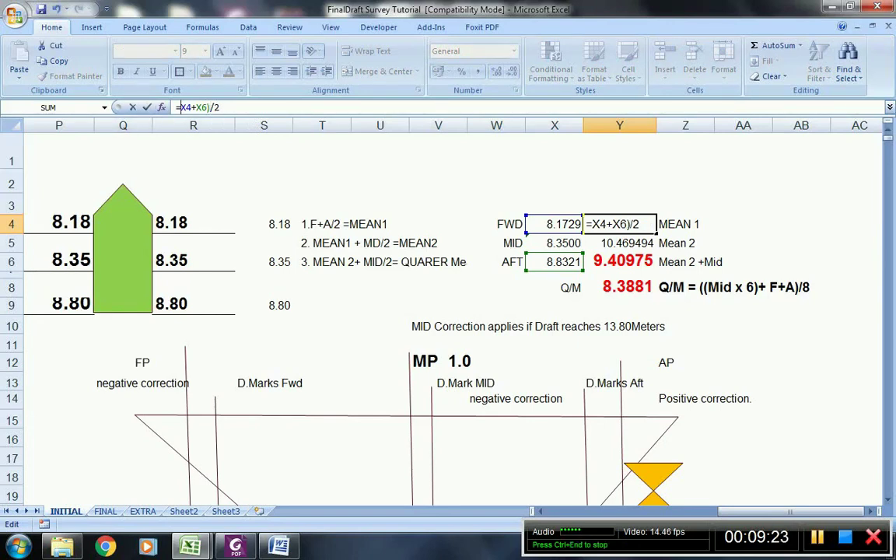
pyautogui.click(180, 107)
pyautogui.write('(')
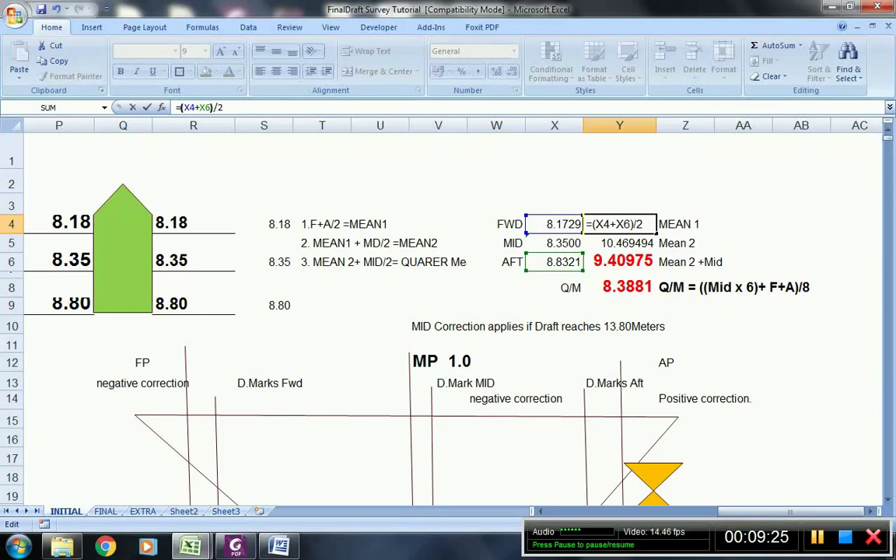
pyautogui.click(380, 150)
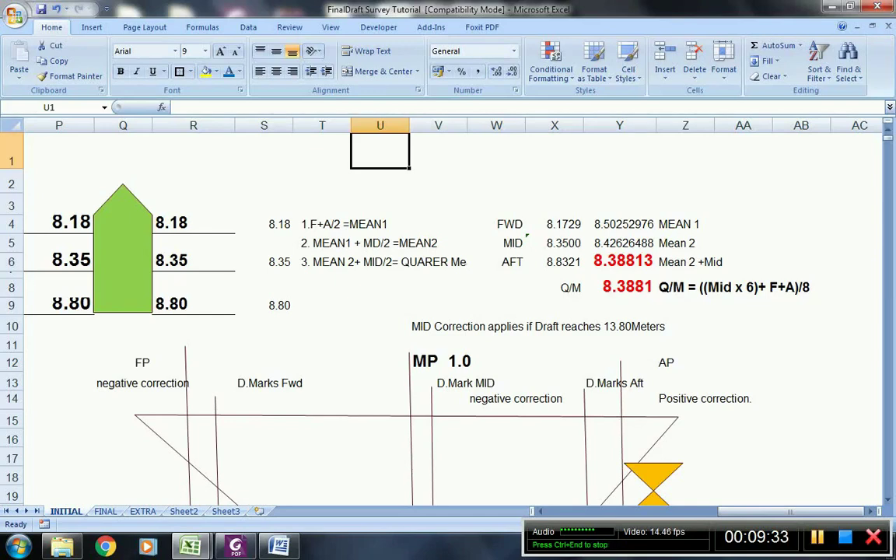
# Re-enter the Mean 2 formula in Y5 as =(Y4+X5)/2
pyautogui.click(620, 243)
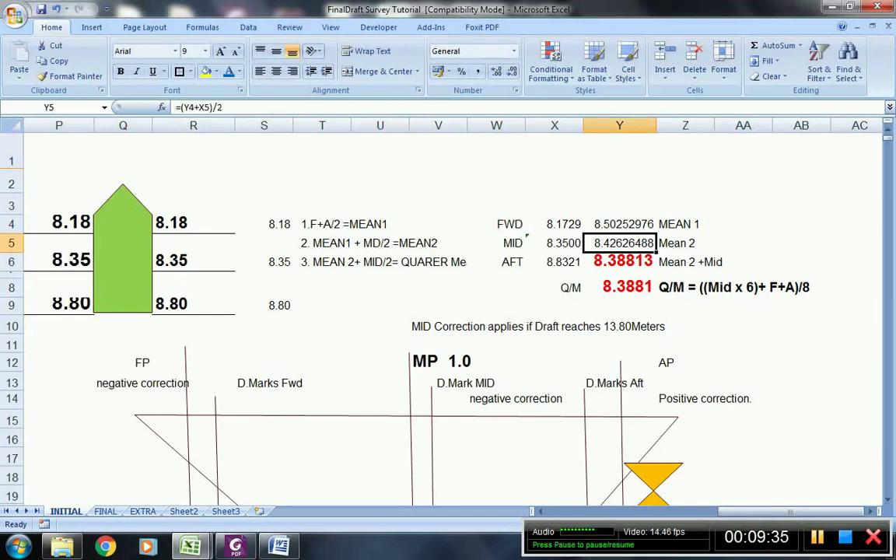
pyautogui.write('=')
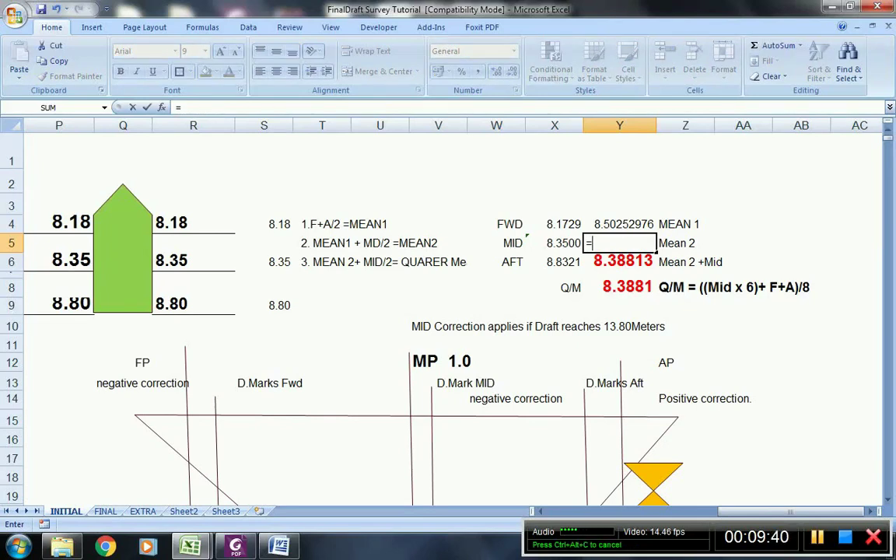
pyautogui.click(620, 224)
pyautogui.press('F2')
pyautogui.press('Left')
pyautogui.press('Left')
pyautogui.write('(')
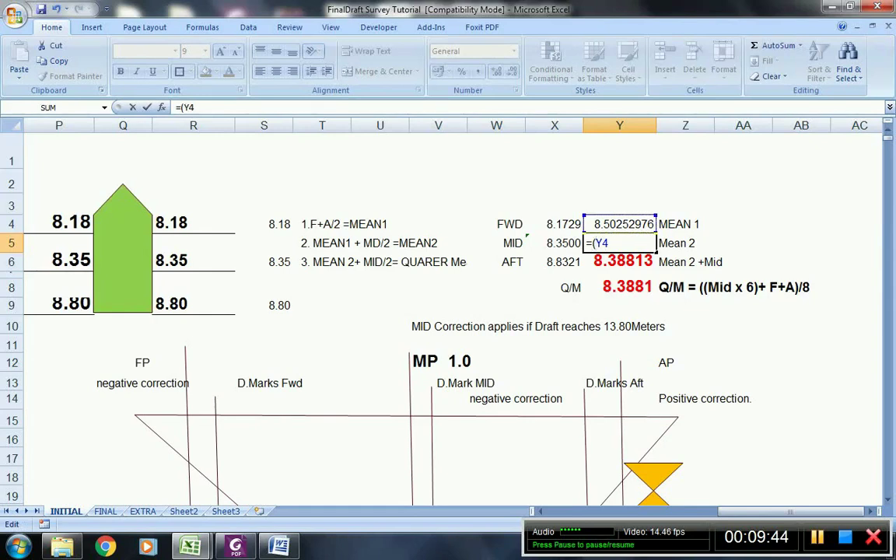
pyautogui.press('Right')
pyautogui.press('Right')
pyautogui.write('+')
pyautogui.press('Left')
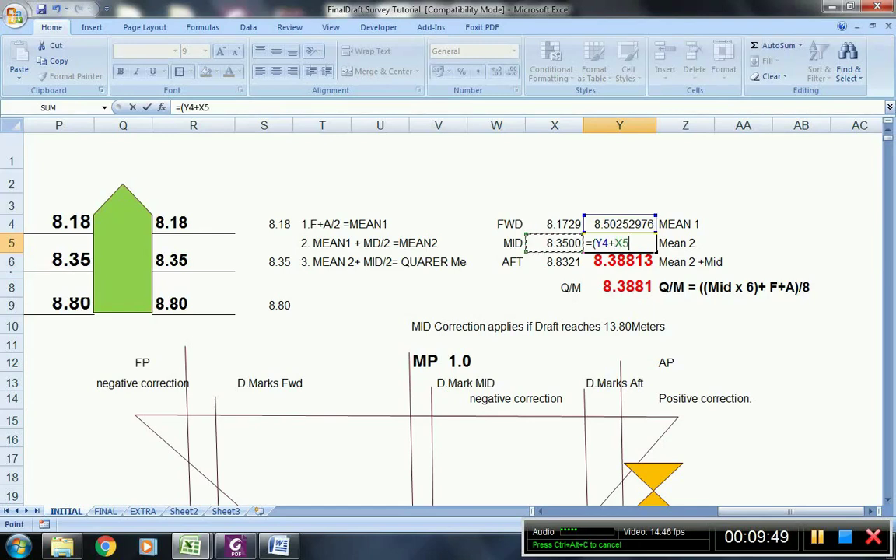
pyautogui.write(')/')
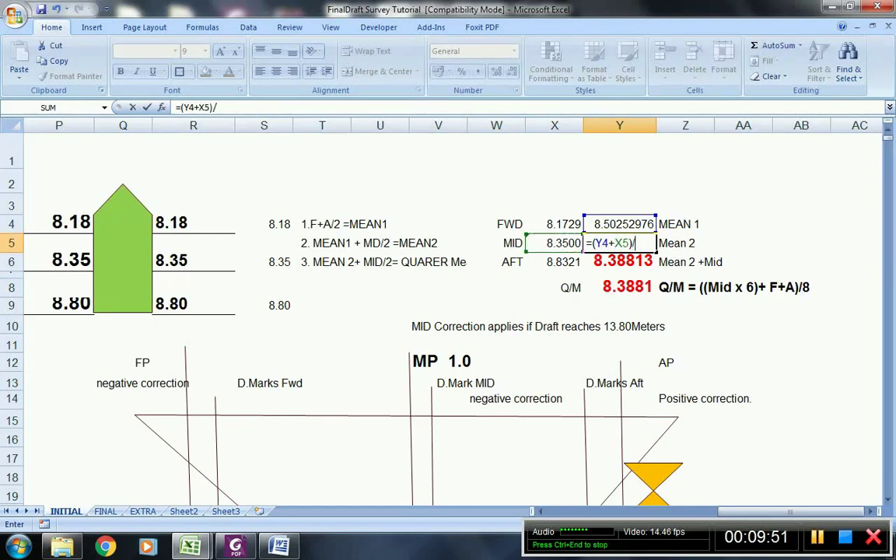
pyautogui.write('2')
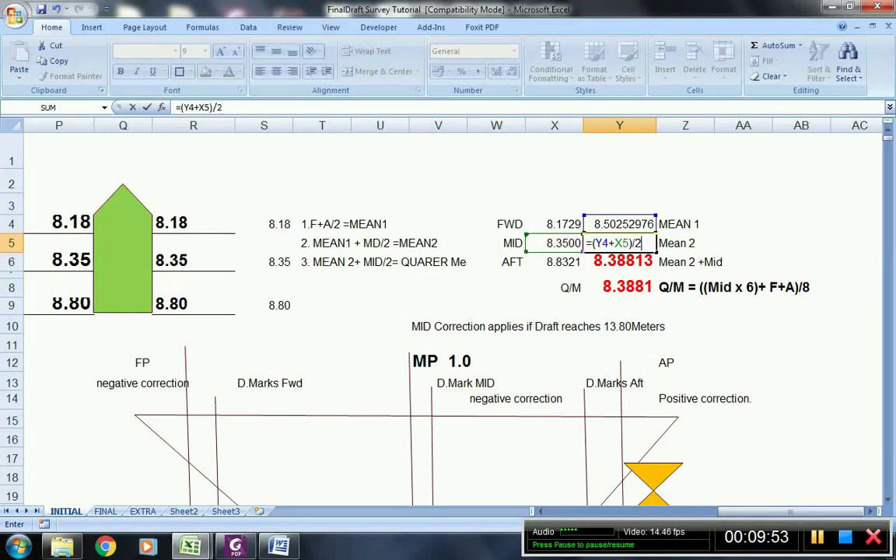
pyautogui.press('Return')
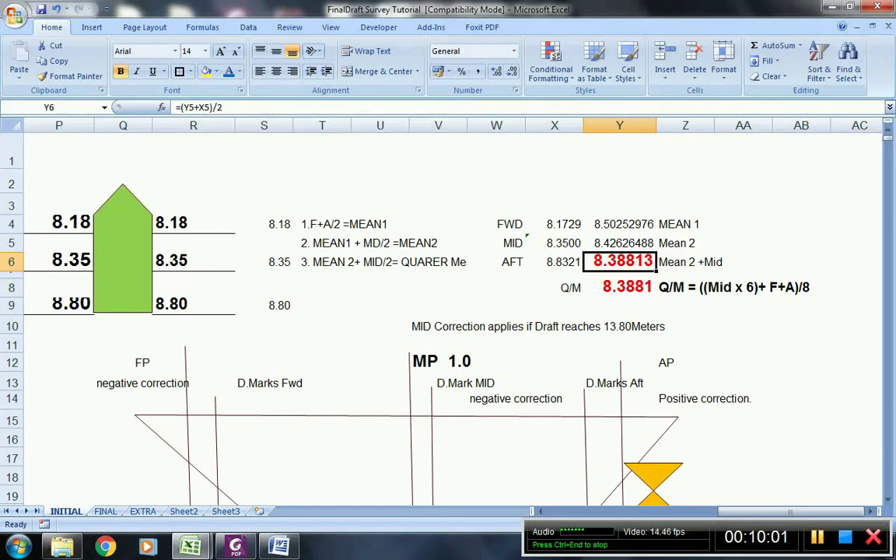
# Check the Mean 2 cell and re-enter the Mean 2 + Mid formula in Y6 as =(Y5+X5)/2
pyautogui.click(620, 243)
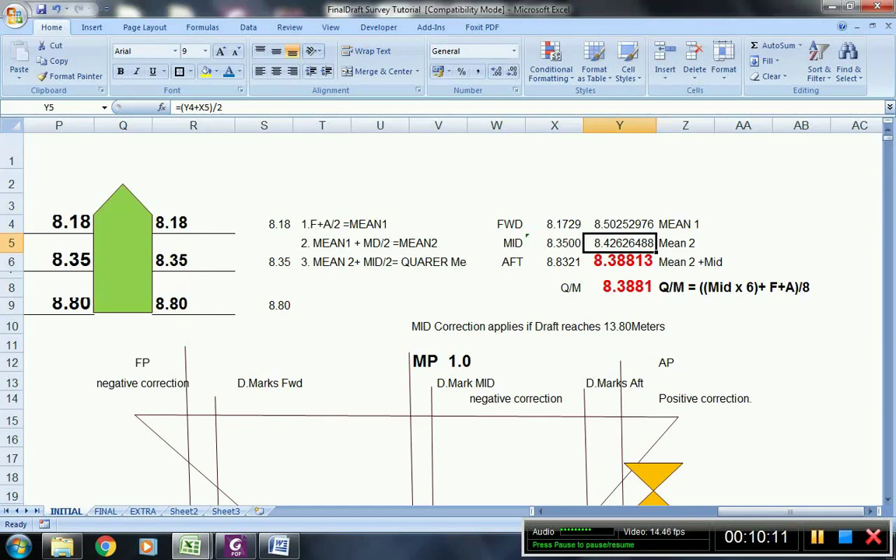
pyautogui.click(620, 262)
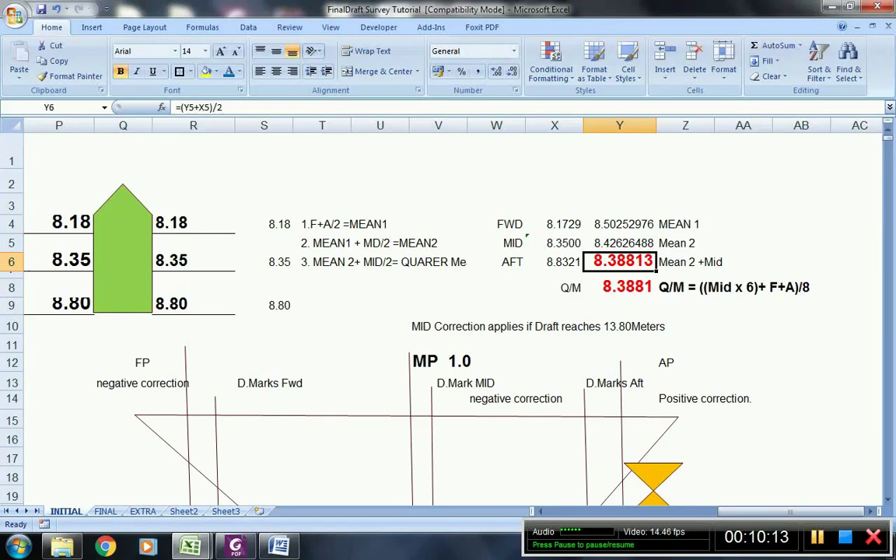
pyautogui.write('=')
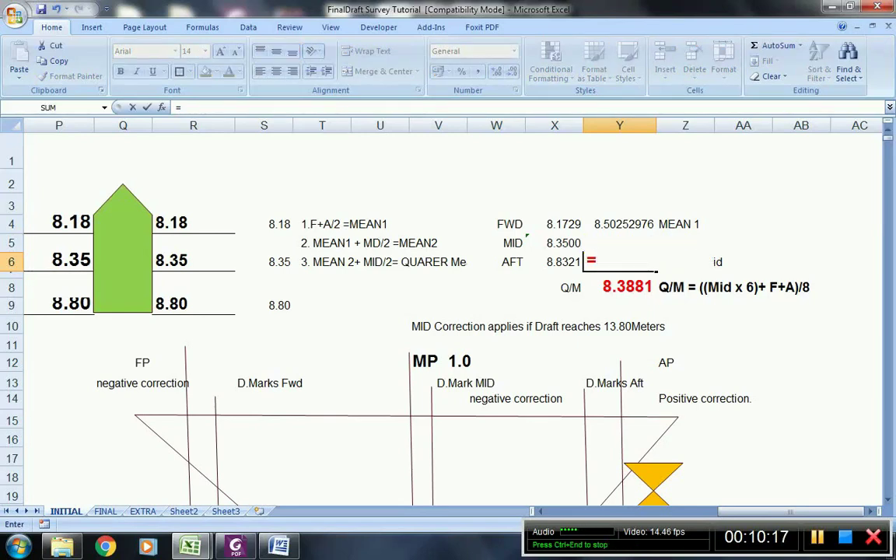
pyautogui.write('(Y5+')
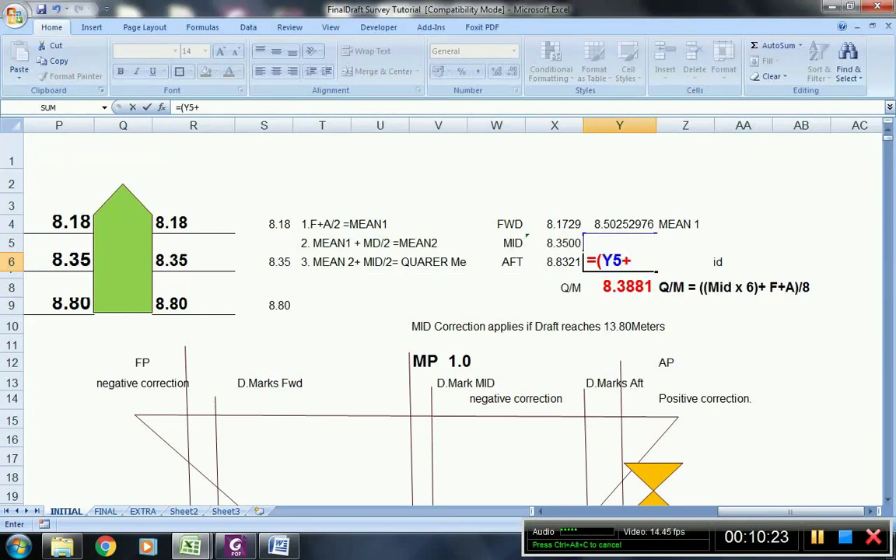
pyautogui.click(555, 243)
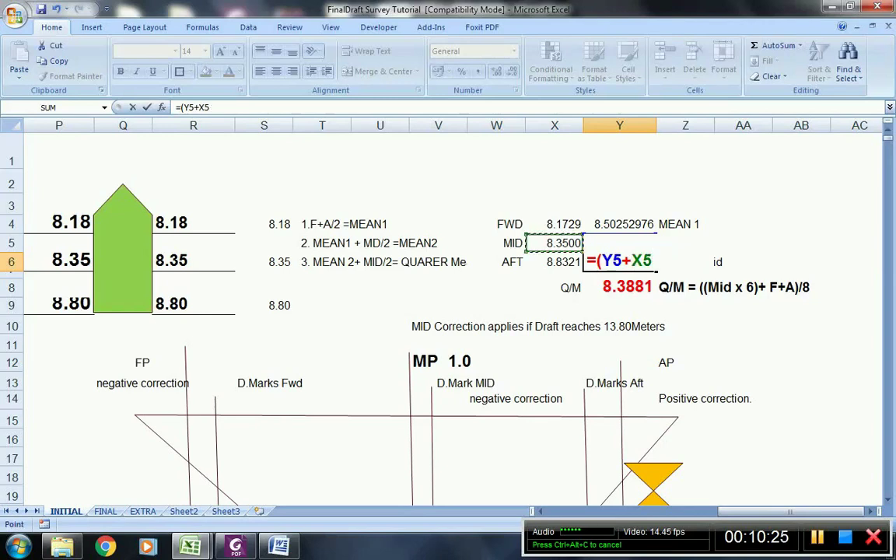
pyautogui.write(')/2')
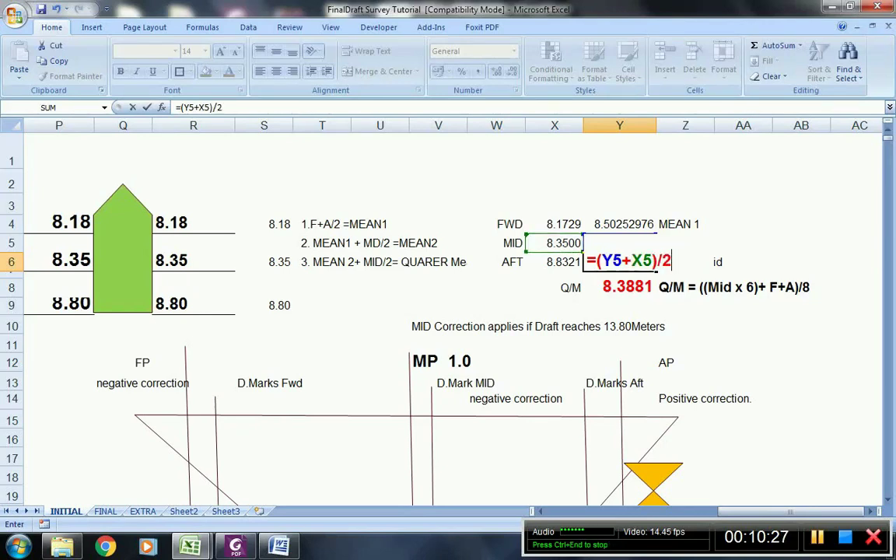
pyautogui.press('Return')
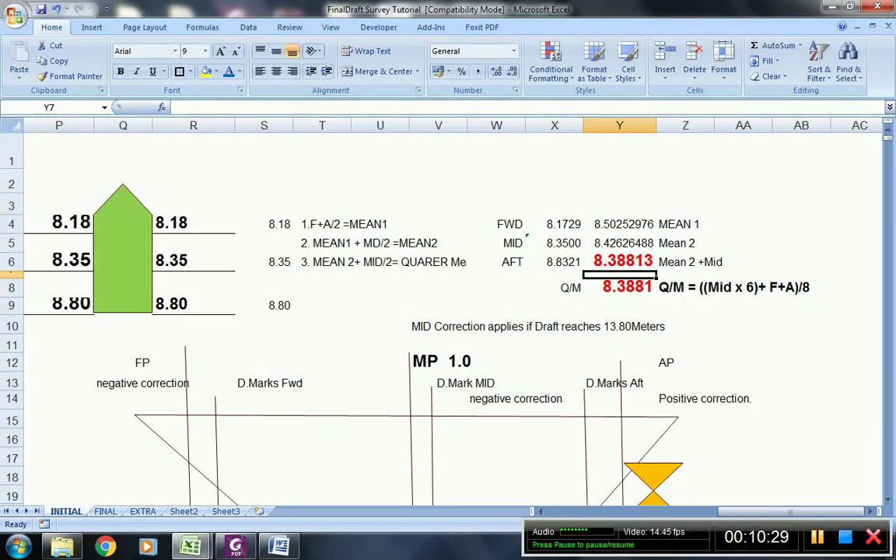
# Examine the Q/M formula in Y8 and the draft cells it references, leaving the formula as it is
pyautogui.click(620, 287)
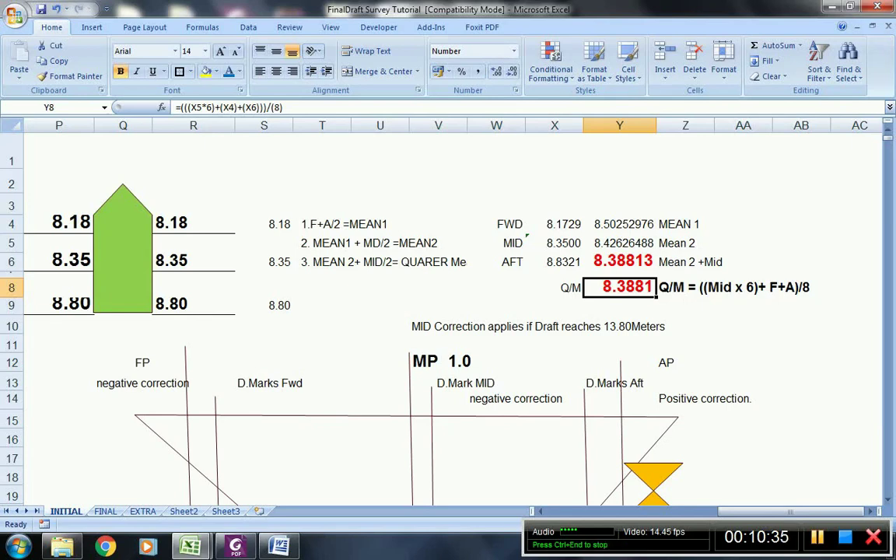
pyautogui.click(743, 325)
pyautogui.click(620, 287)
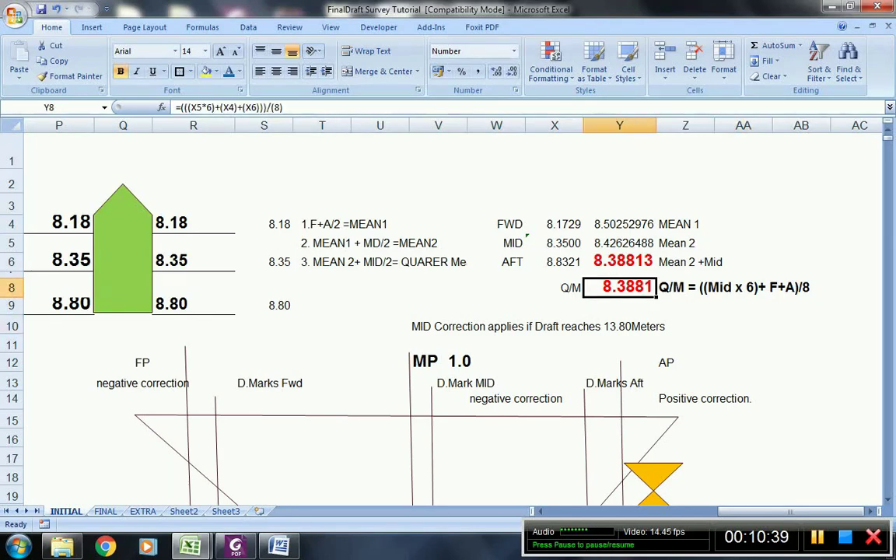
pyautogui.click(295, 108)
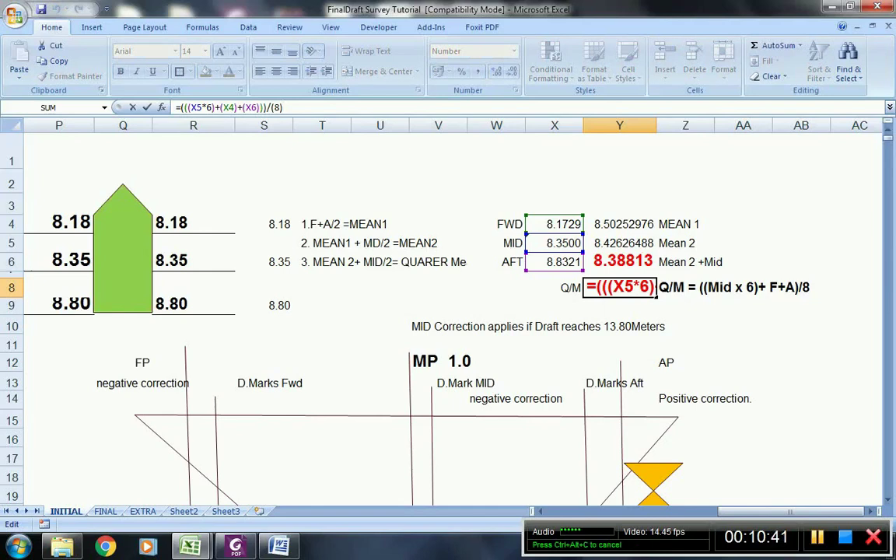
pyautogui.click(686, 325)
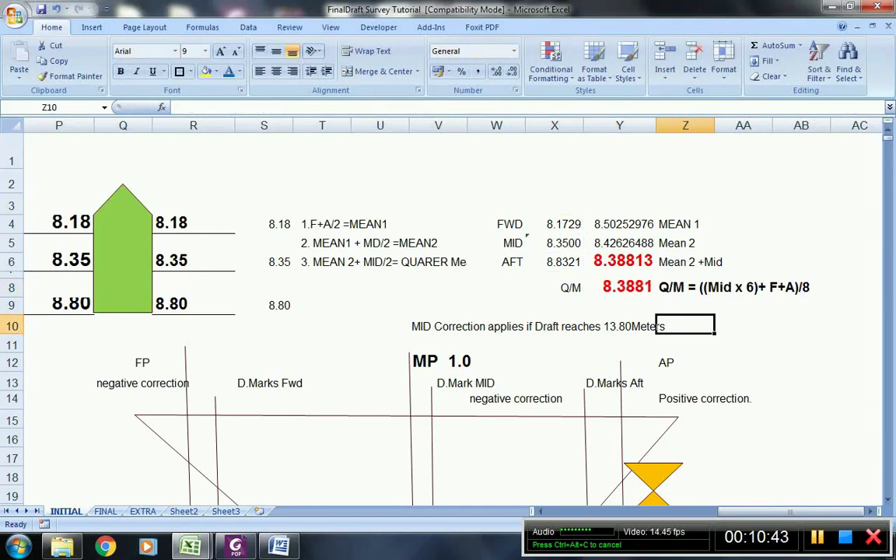
pyautogui.click(437, 287)
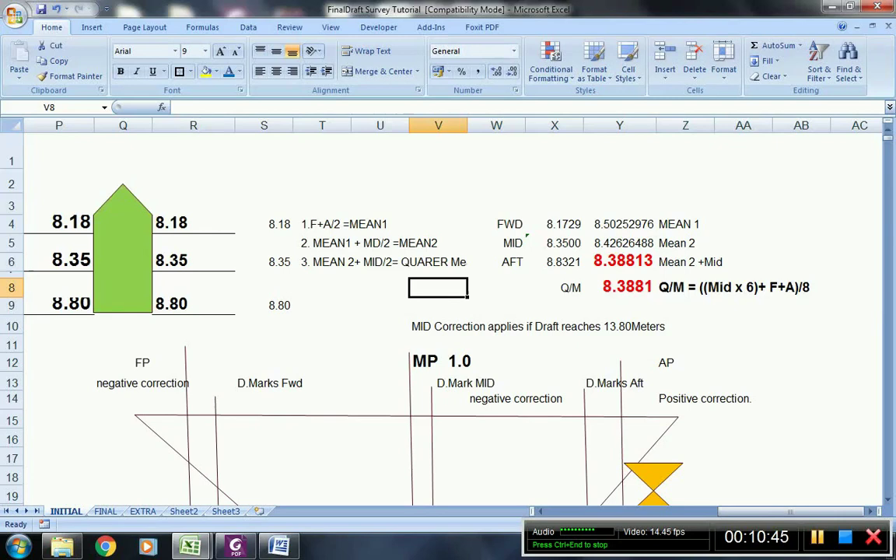
# Return to the main survey calculation in column A and check the STEM and STERN correction results in I11 and I13
pyautogui.press('Left')
pyautogui.press('Left')
pyautogui.press('Left')
pyautogui.press('Left')
pyautogui.press('Left')
pyautogui.press('Left')
pyautogui.press('Left')
pyautogui.press('Left')
pyautogui.press('Left')
pyautogui.press('Left')
pyautogui.press('Left')
pyautogui.press('Left')
pyautogui.press('Left')
pyautogui.press('Left')
pyautogui.press('Left')
pyautogui.press('Left')
pyautogui.press('Left')
pyautogui.press('Left')
pyautogui.press('Left')
pyautogui.press('Left')
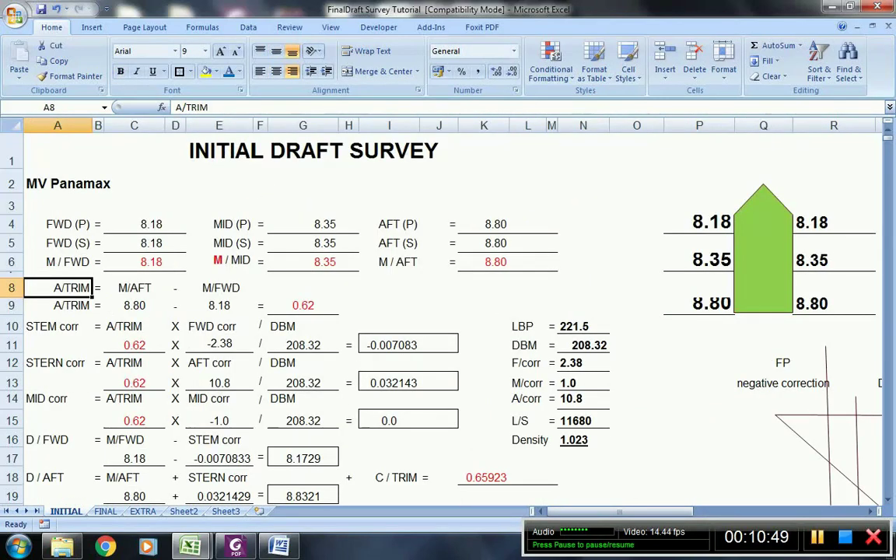
pyautogui.scroll(-1, 448, 311)
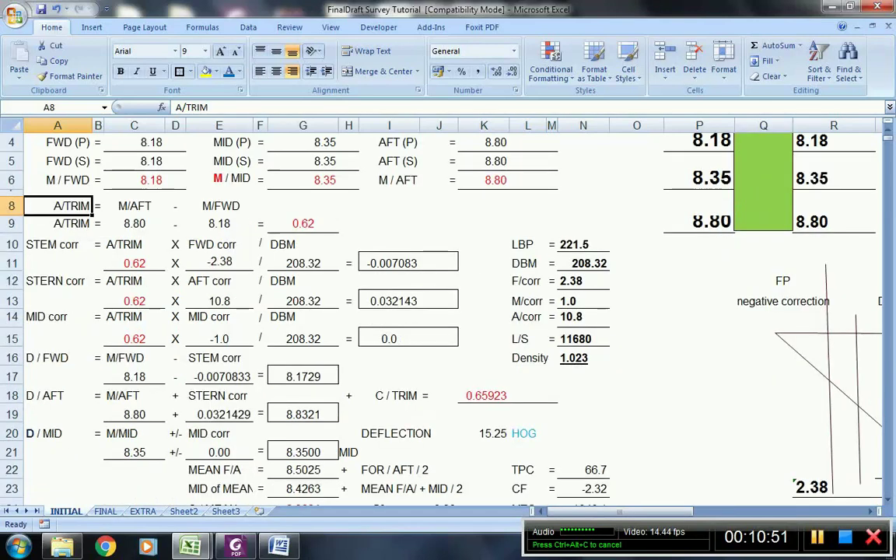
pyautogui.click(389, 262)
pyautogui.click(389, 300)
pyautogui.scroll(-2, 389, 300)
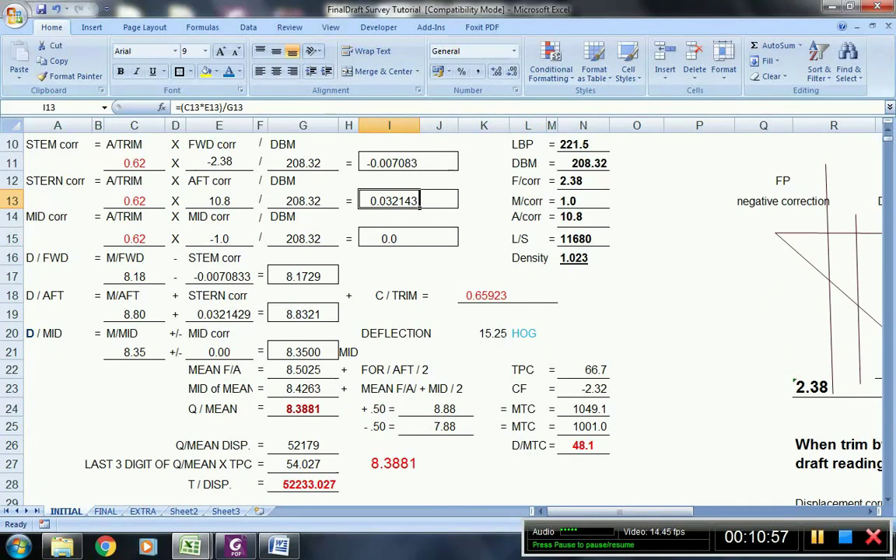
# Review the corrected FWD, AFT and MID drafts in G17, G19 and G21 and the Q/MEAN formula in G24
pyautogui.click(303, 276)
pyautogui.click(303, 313)
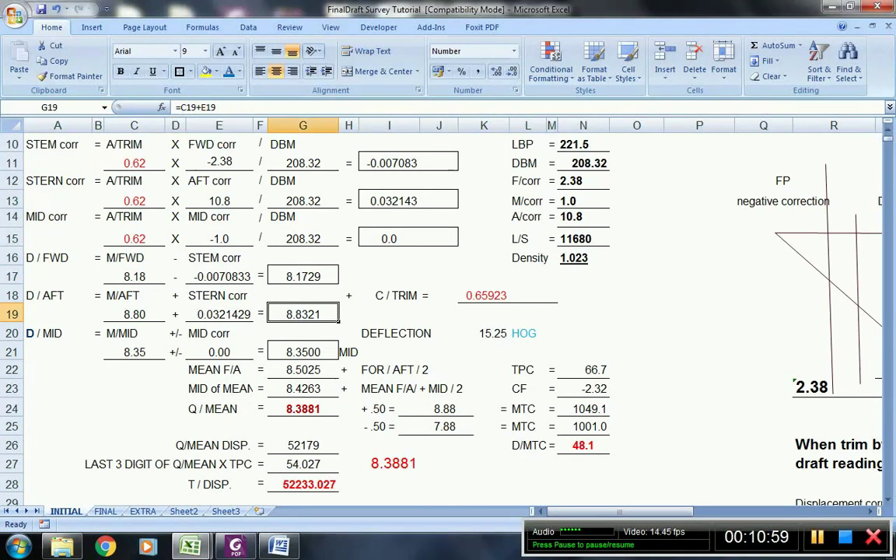
pyautogui.click(303, 352)
pyautogui.scroll(-2, 303, 352)
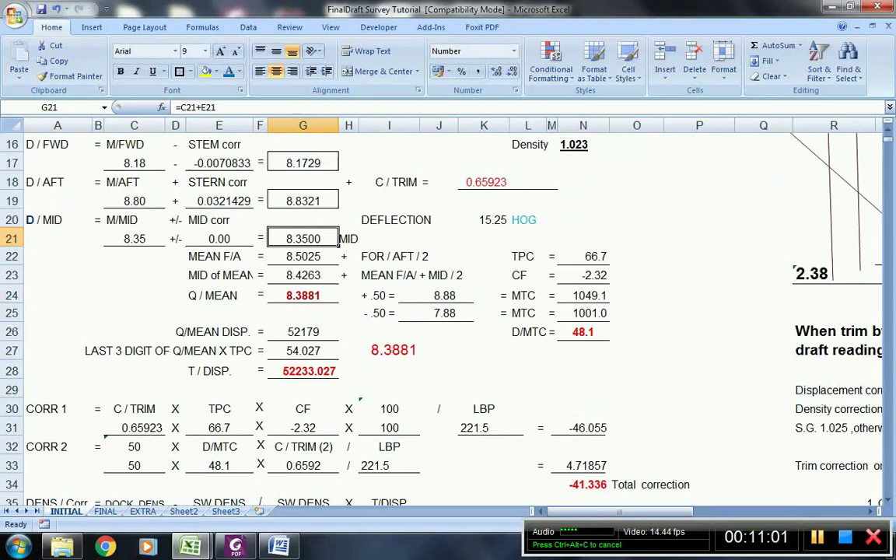
pyautogui.click(304, 294)
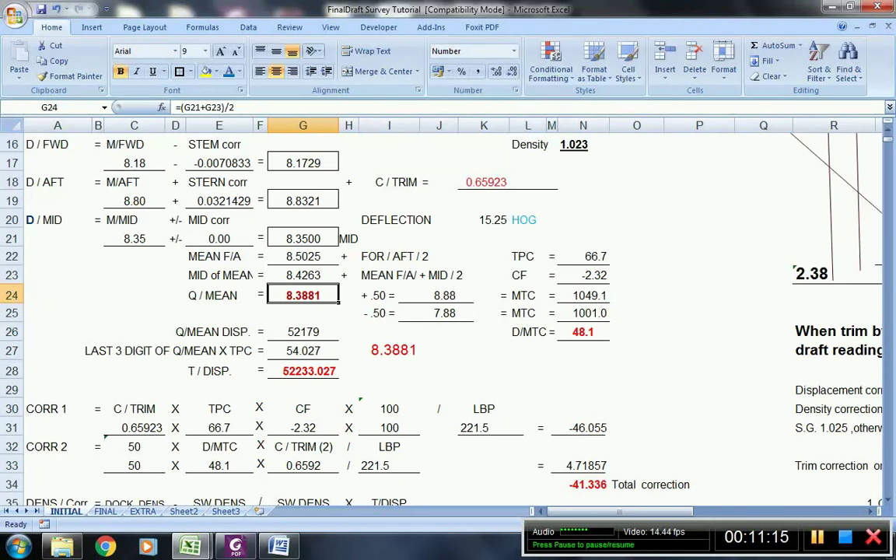
pyautogui.click(302, 314)
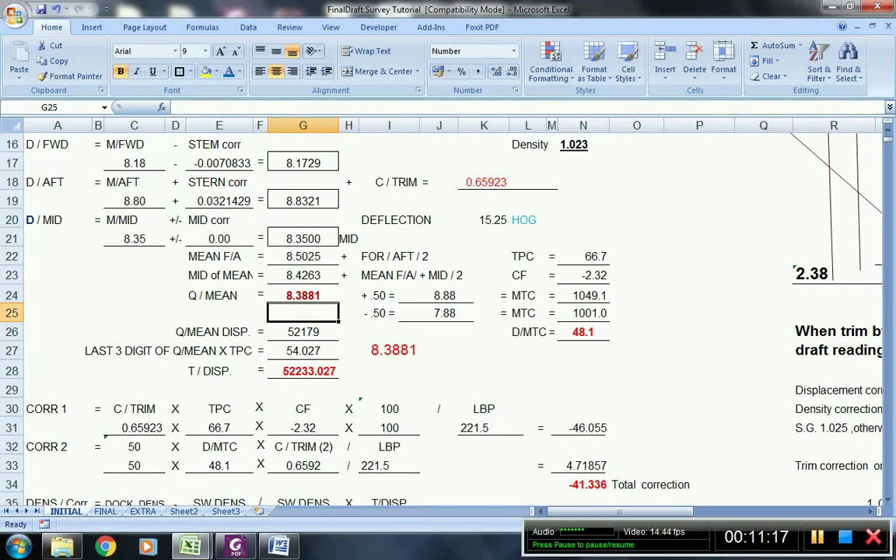
pyautogui.click(302, 296)
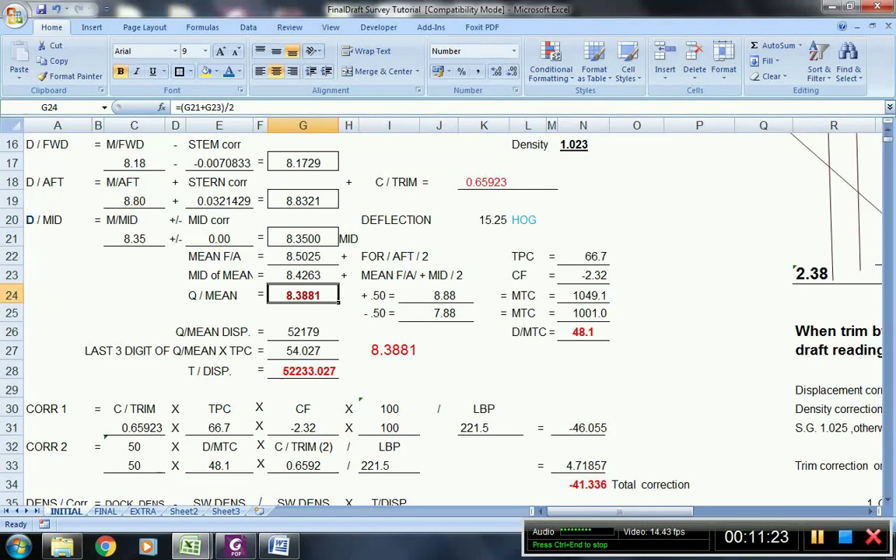
# Consult the hydrostatic table in Hydro first set A.pdf in Foxit PhantomPDF, then return to Excel and compare TPC in N22 and CF in N23
pyautogui.moveTo(234, 547)
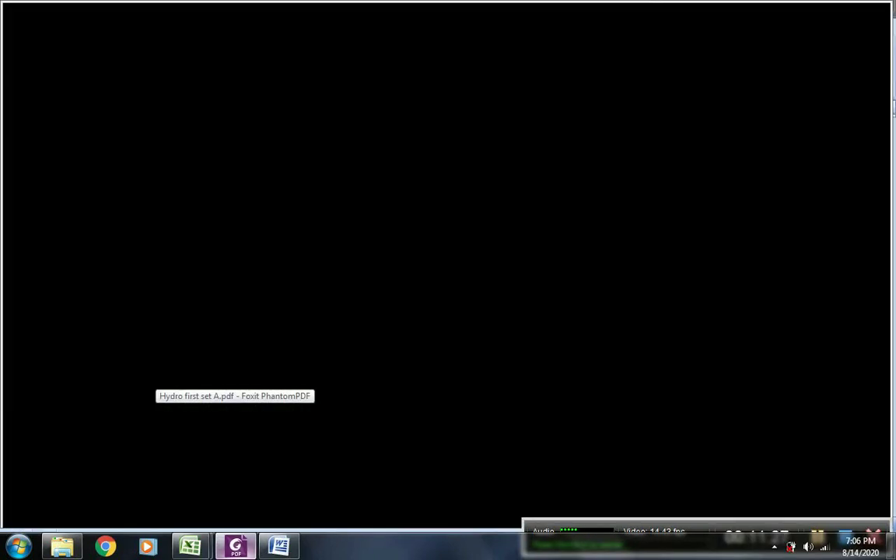
pyautogui.click(235, 466)
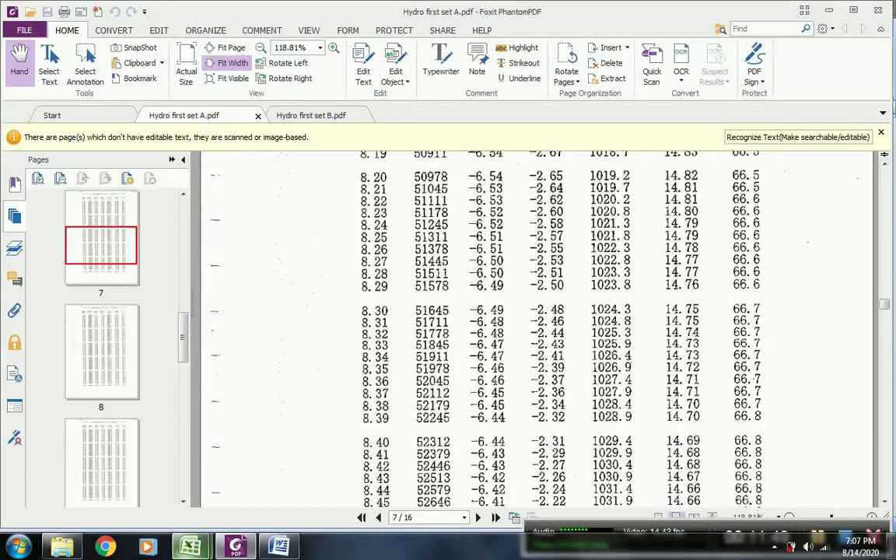
pyautogui.moveTo(190, 547)
pyautogui.click(260, 435)
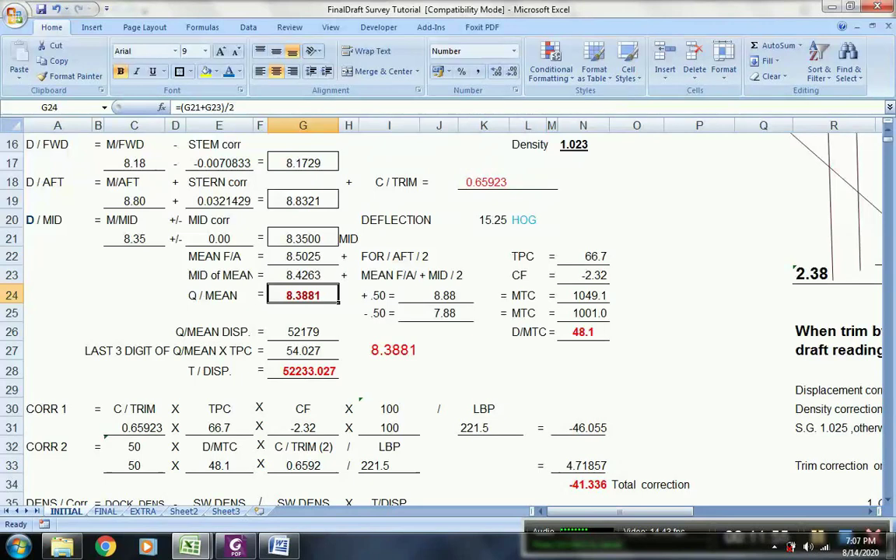
pyautogui.click(583, 256)
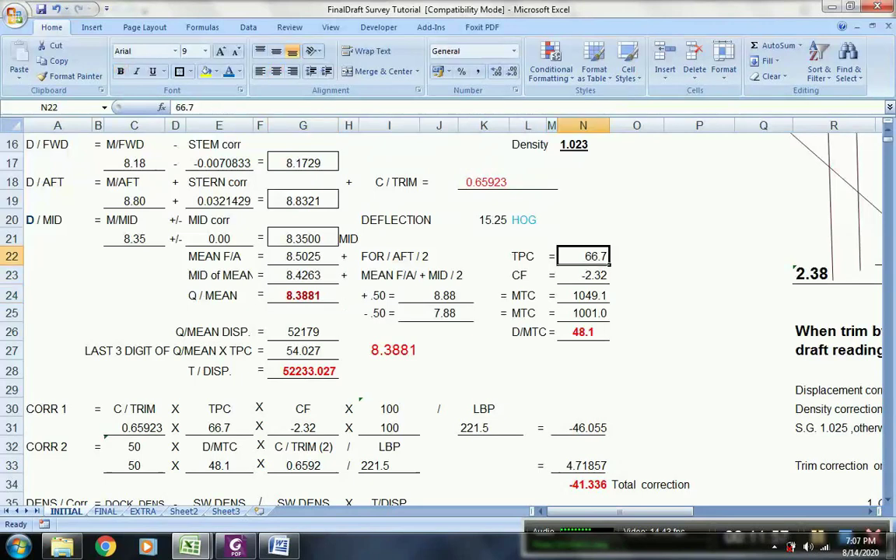
pyautogui.click(584, 276)
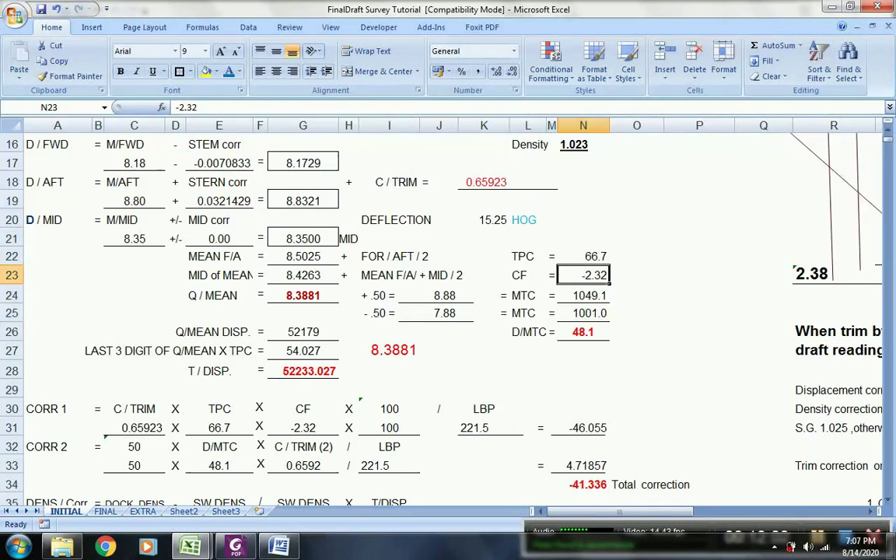
# Review the Q/MEAN formula in G24, the plus and minus 0.50 draft entries in J24 and I25, and the MTC in N24
pyautogui.click(438, 351)
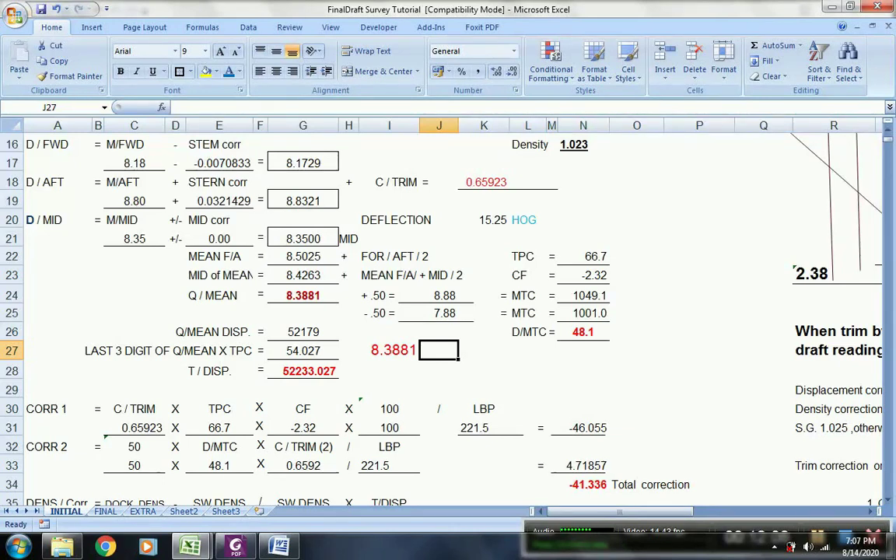
pyautogui.scroll(-1, 448, 312)
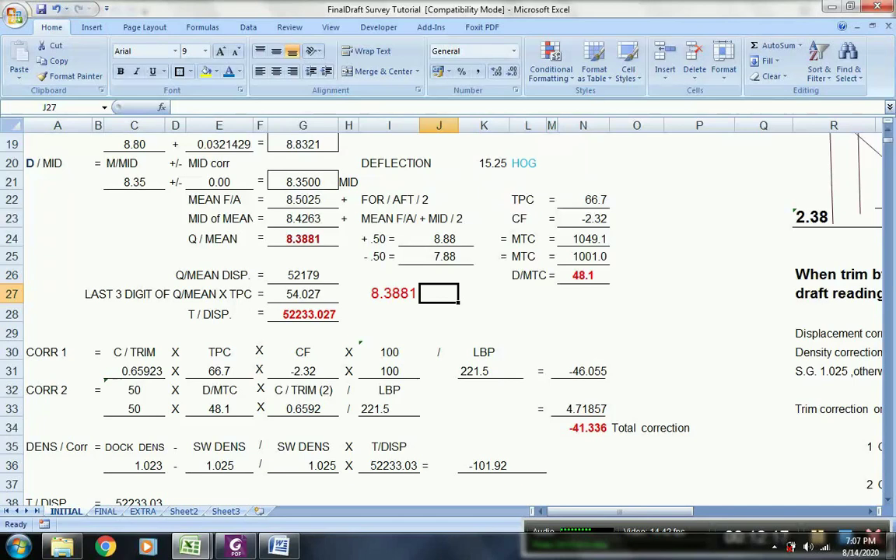
pyautogui.click(303, 238)
pyautogui.click(389, 256)
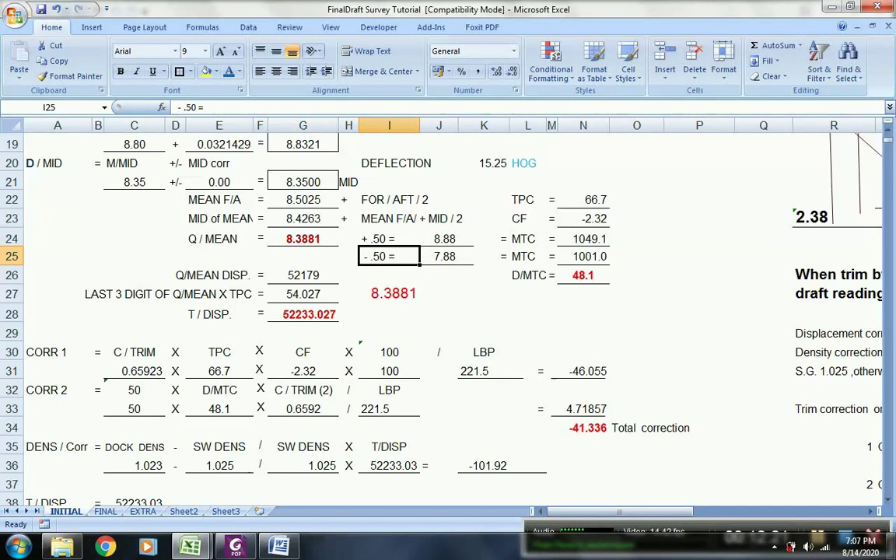
pyautogui.click(303, 239)
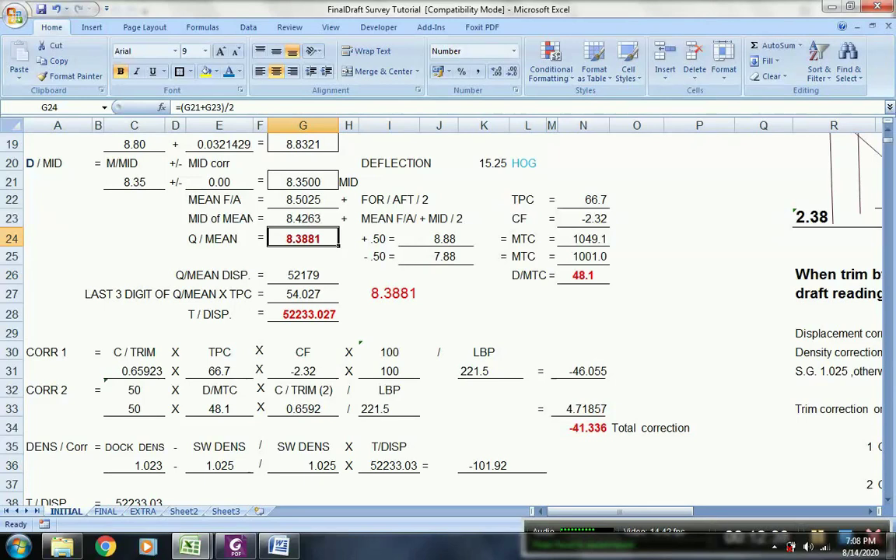
pyautogui.click(440, 238)
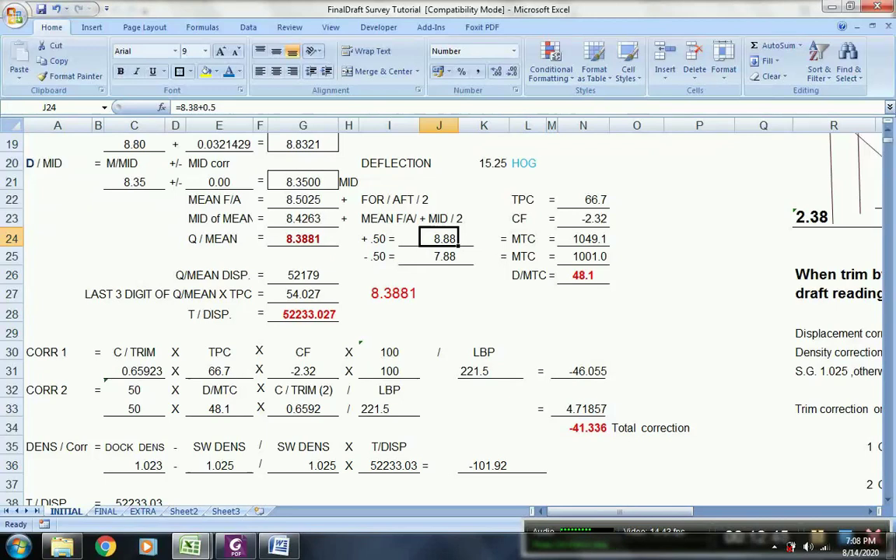
pyautogui.click(583, 238)
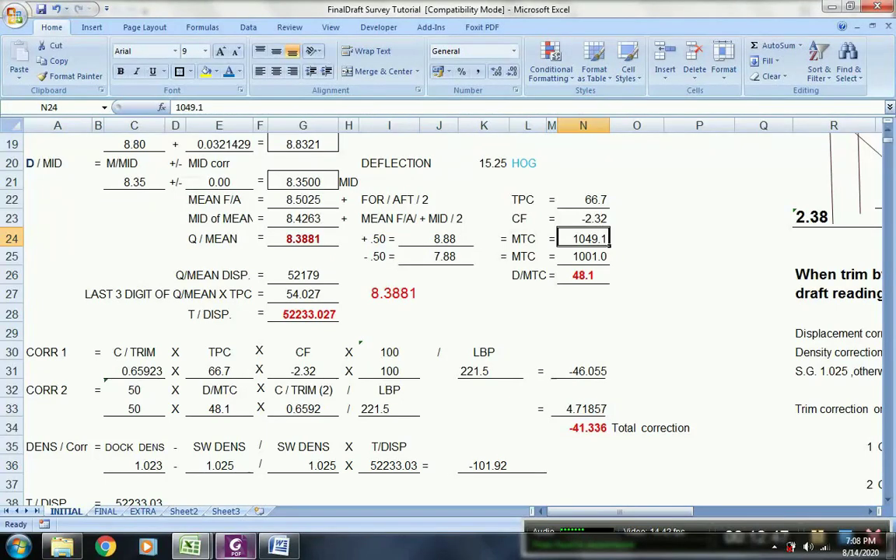
# Switch to Foxit PhantomPDF to consult the hydrostatic table in Hydro first set A.pdf for MTC, and return to Excel
pyautogui.click(235, 547)
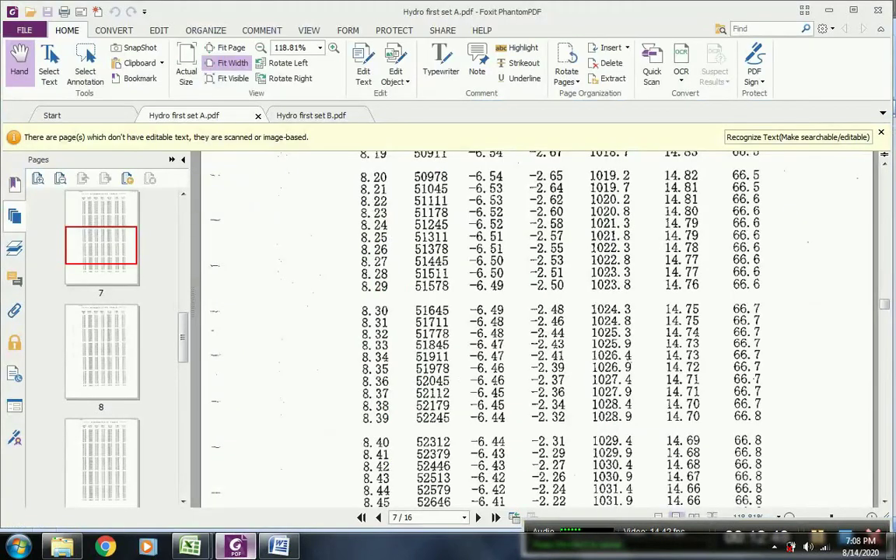
pyautogui.scroll(5, 537, 330)
pyautogui.scroll(-4, 537, 329)
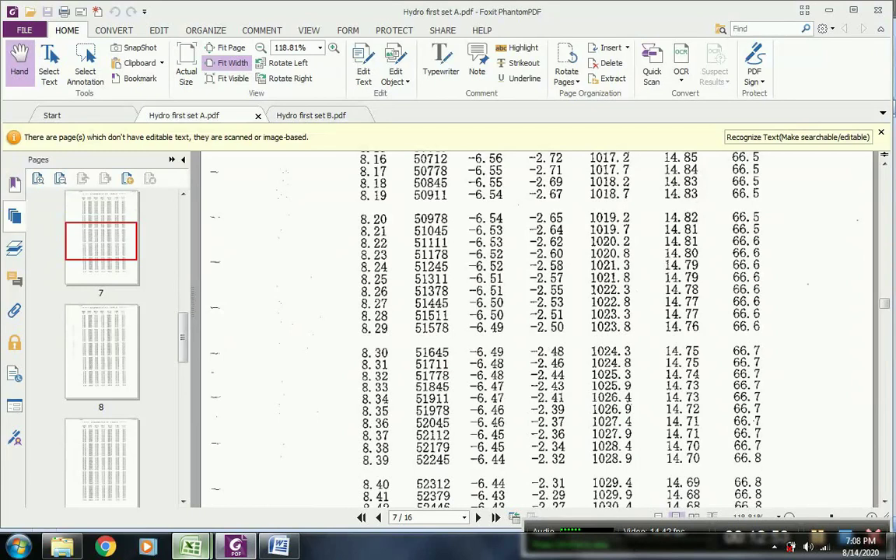
pyautogui.moveTo(191, 546)
pyautogui.click(268, 466)
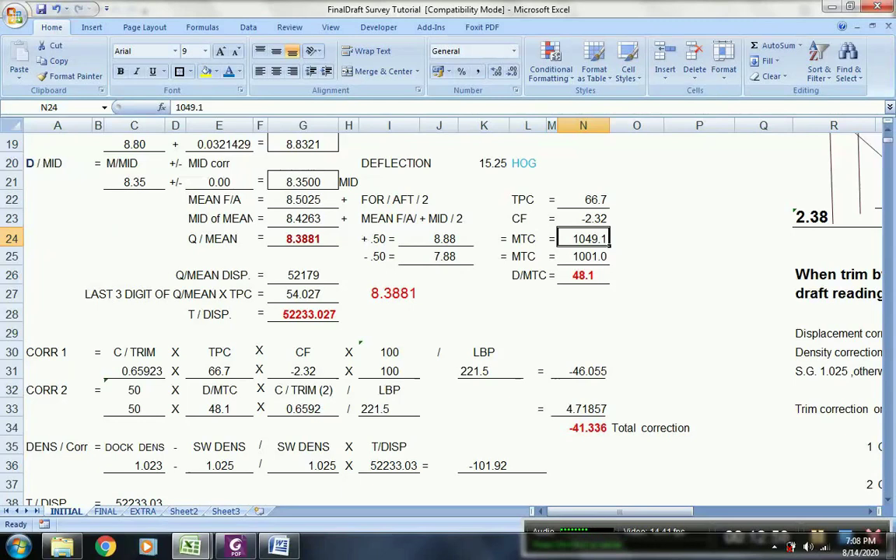
# Compare the two MTC values in N24 and N25 and check the D/MTC difference formula in N26
pyautogui.click(583, 257)
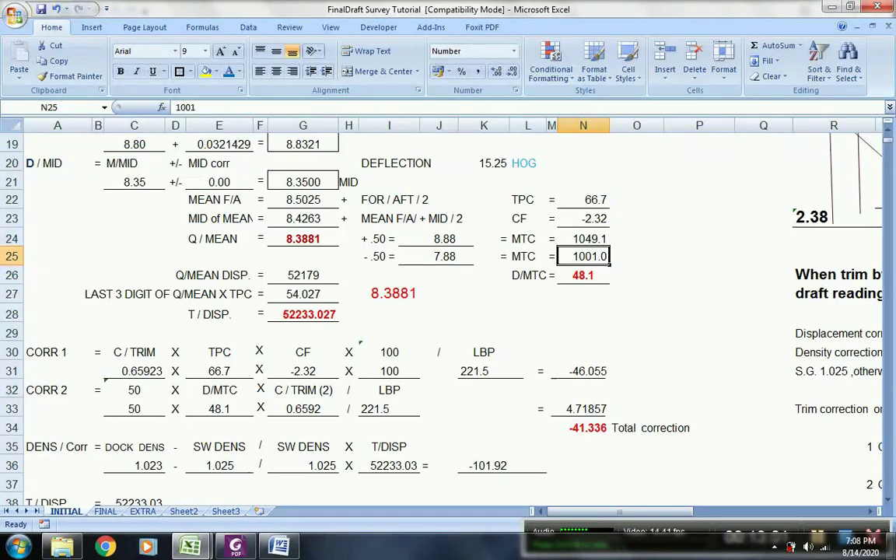
pyautogui.click(584, 312)
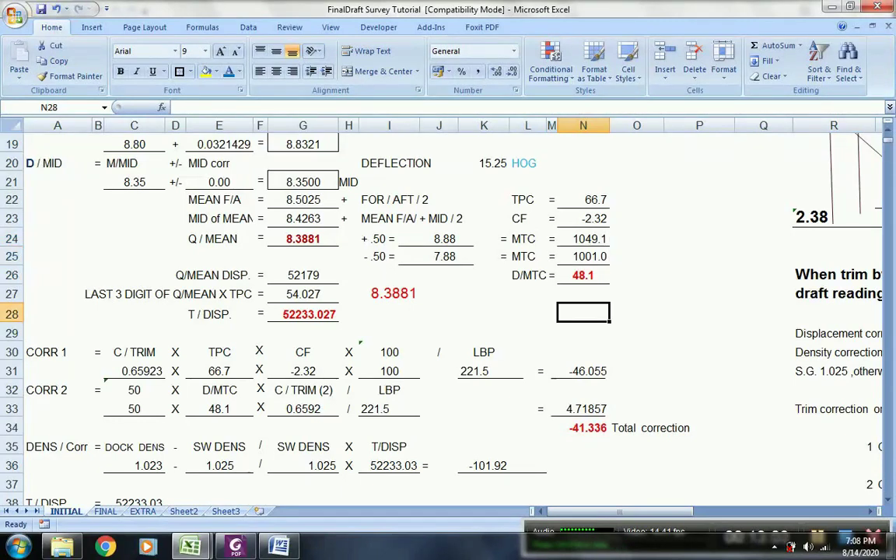
pyautogui.click(583, 239)
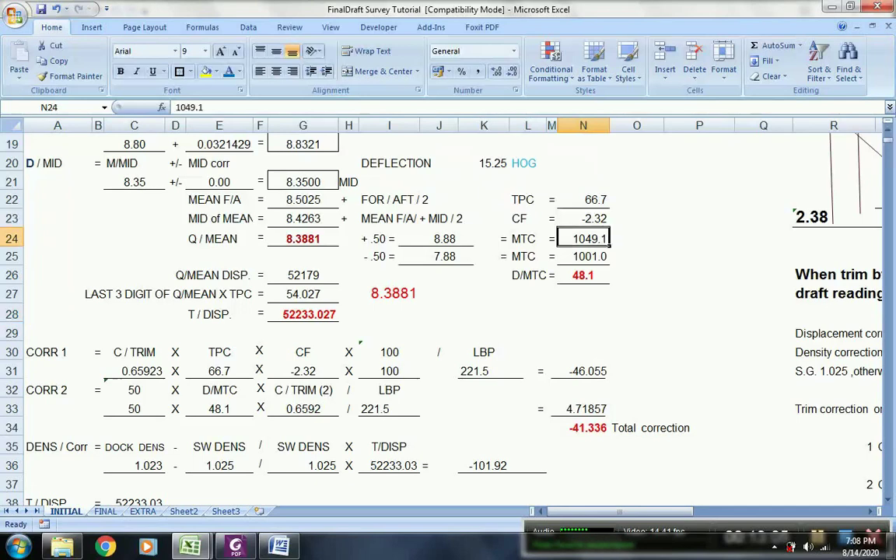
pyautogui.click(583, 256)
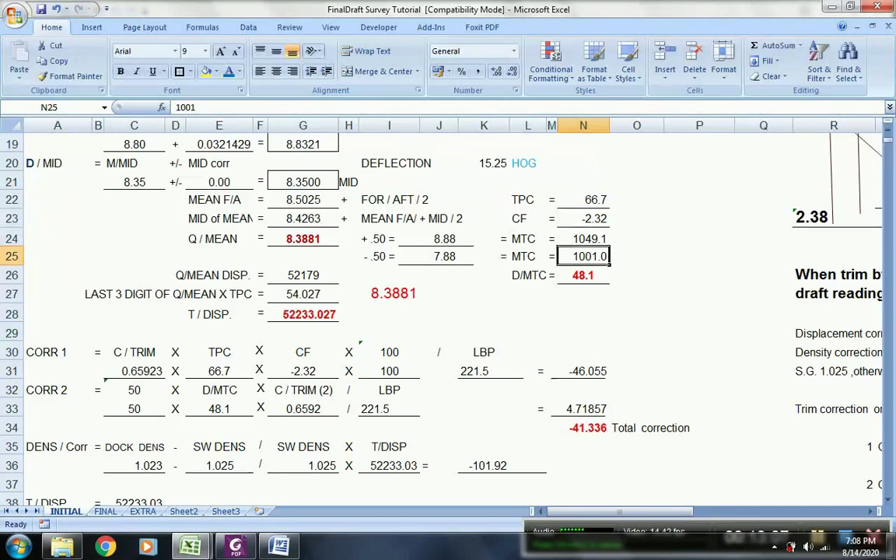
pyautogui.click(584, 314)
pyautogui.click(583, 275)
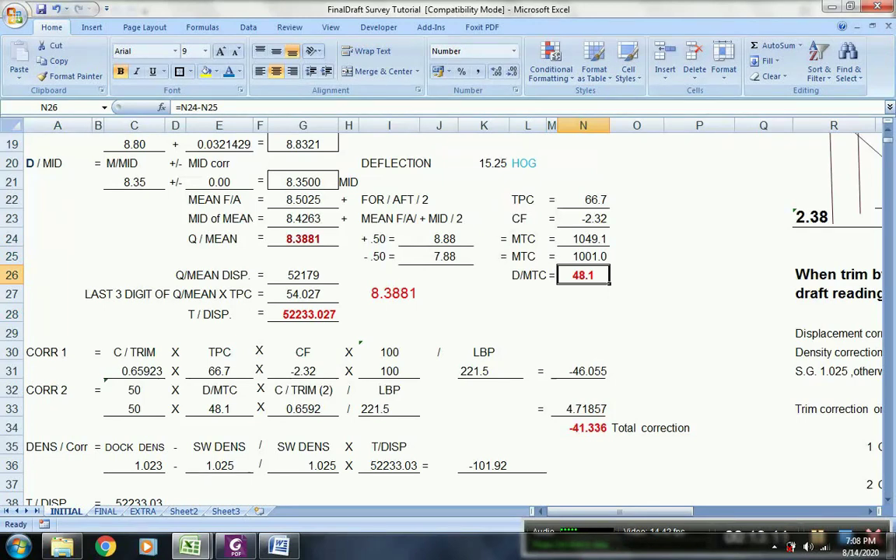
# Go to the CORR 1 section and check the C/TRIM reference in C31 and the TPC reference in E31
pyautogui.click(438, 332)
pyautogui.press('Left')
pyautogui.press('Left')
pyautogui.press('Left')
pyautogui.press('Left')
pyautogui.press('Left')
pyautogui.press('Left')
pyautogui.press('Left')
pyautogui.press('Left')
pyautogui.press('Left')
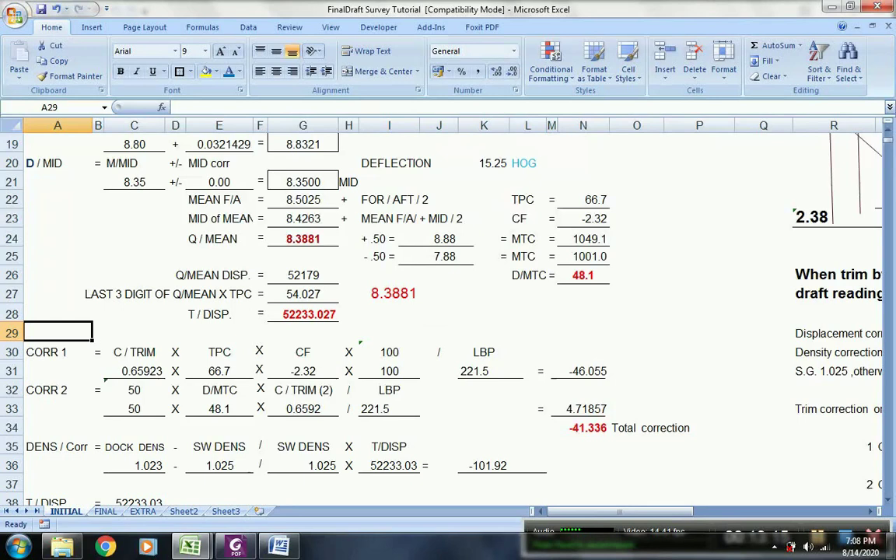
pyautogui.click(135, 371)
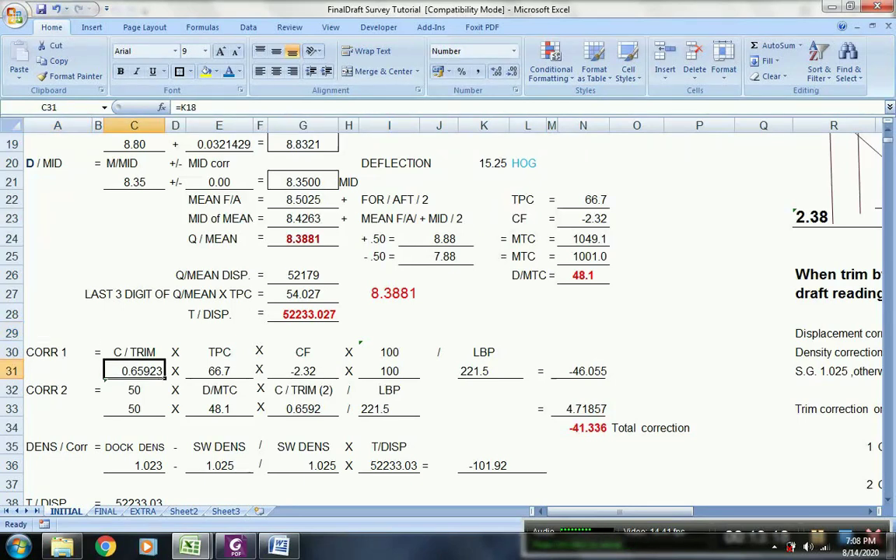
pyautogui.click(219, 371)
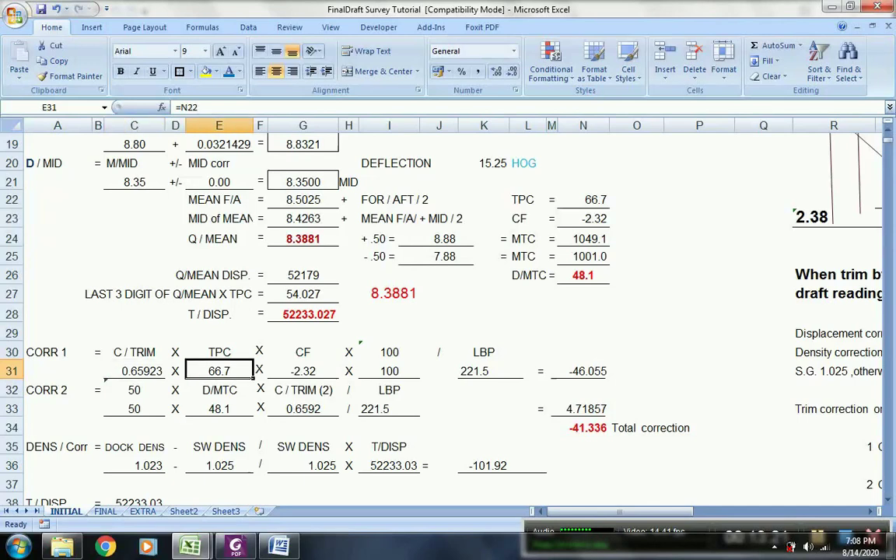
pyautogui.click(134, 371)
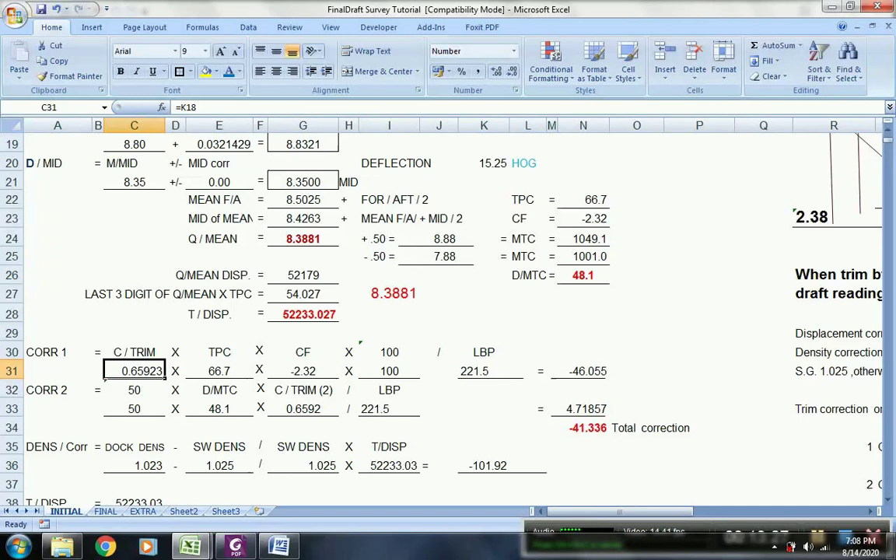
# Trace the corrected trim back to the AFT draft in G19, the FWD draft in G17 and the C/TRIM formula in K18
pyautogui.scroll(2, 448, 311)
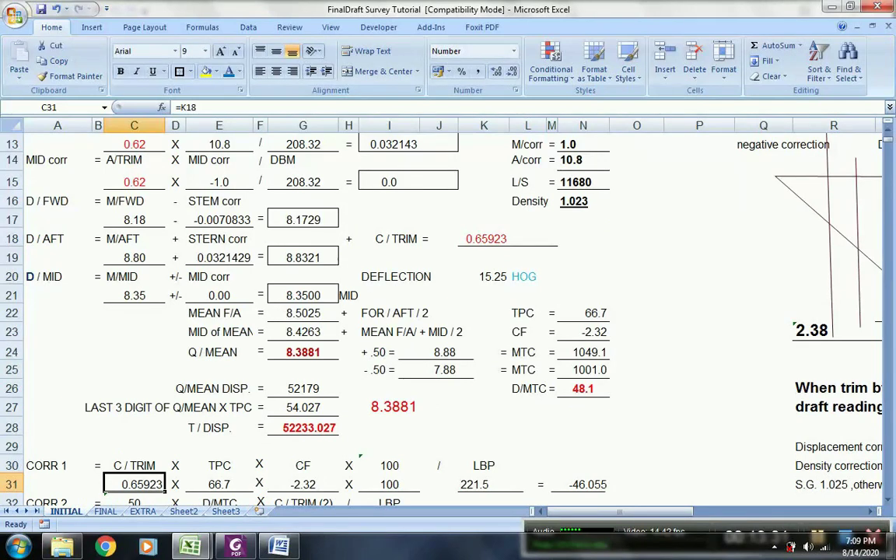
pyautogui.click(303, 258)
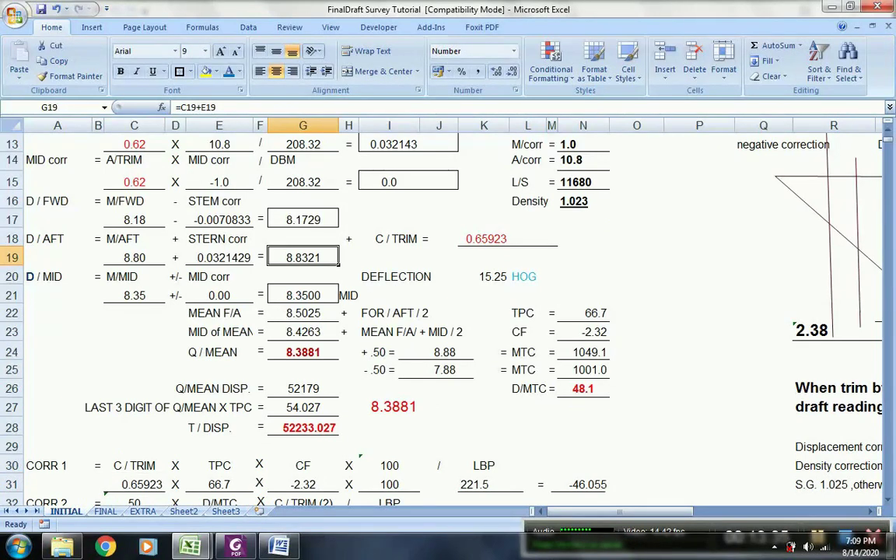
pyautogui.click(303, 219)
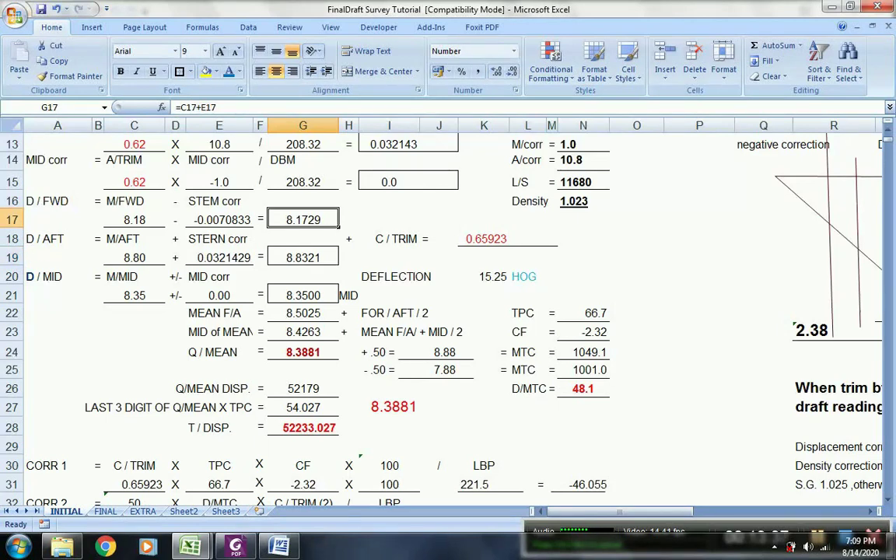
pyautogui.click(484, 239)
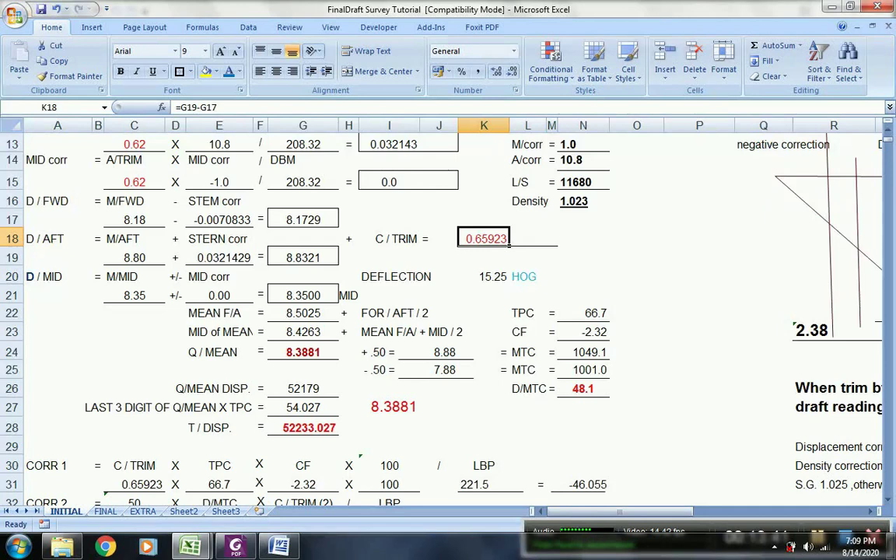
pyautogui.scroll(-2, 448, 311)
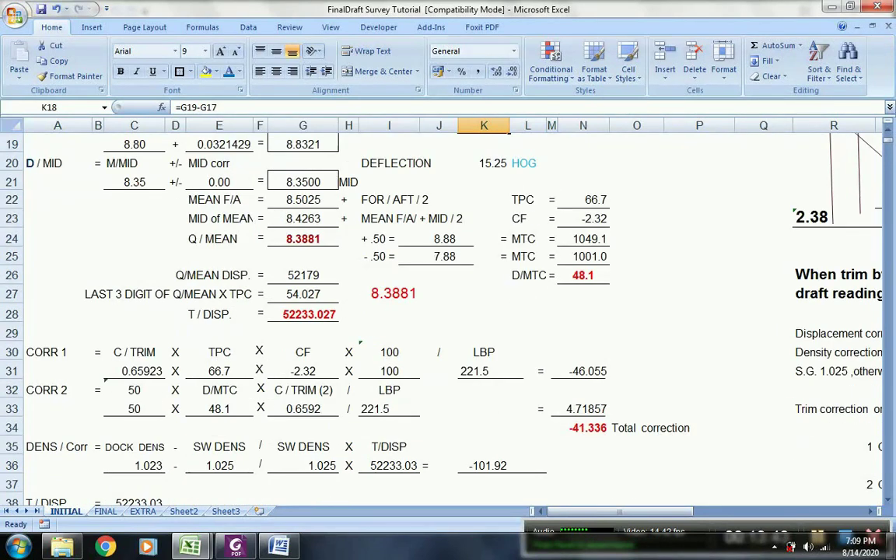
# Review the CORR 1 factors in C31, E31, G31 and I31 and inspect the formula in N31 without changing it
pyautogui.click(135, 371)
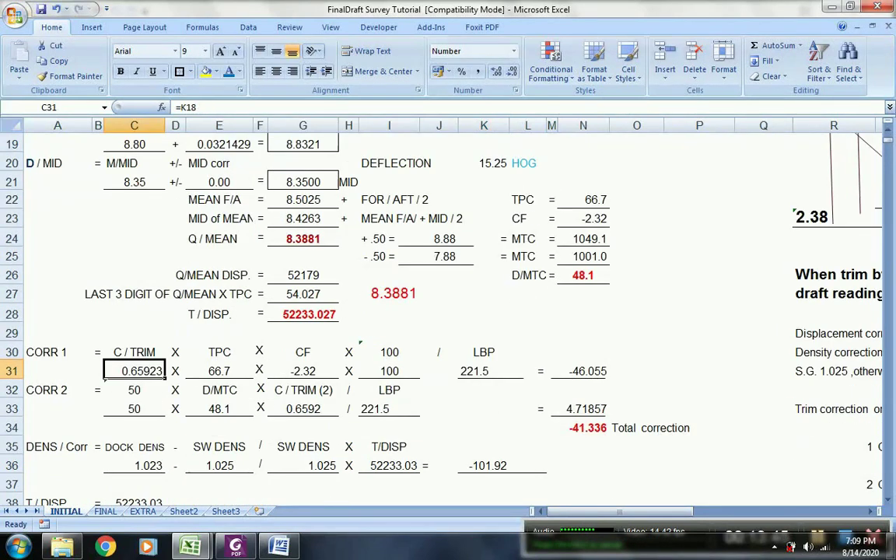
pyautogui.click(220, 371)
pyautogui.click(303, 371)
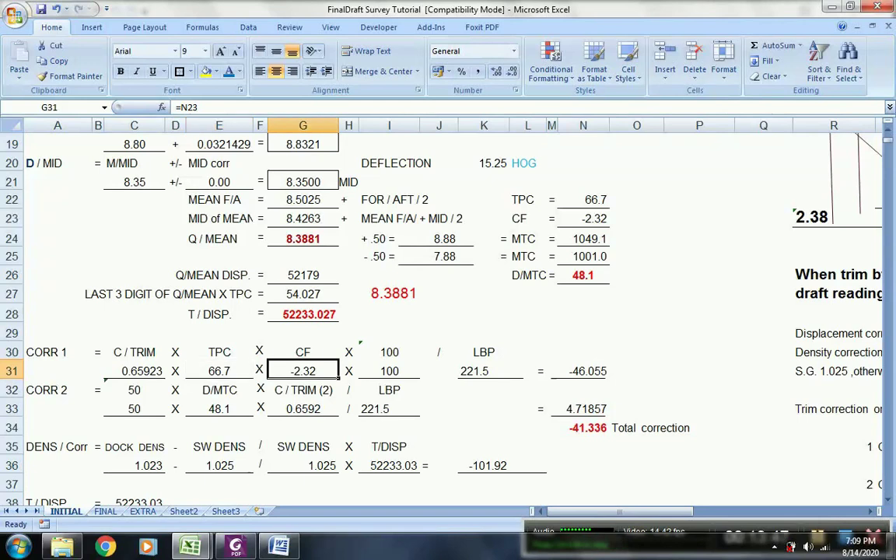
pyautogui.click(389, 370)
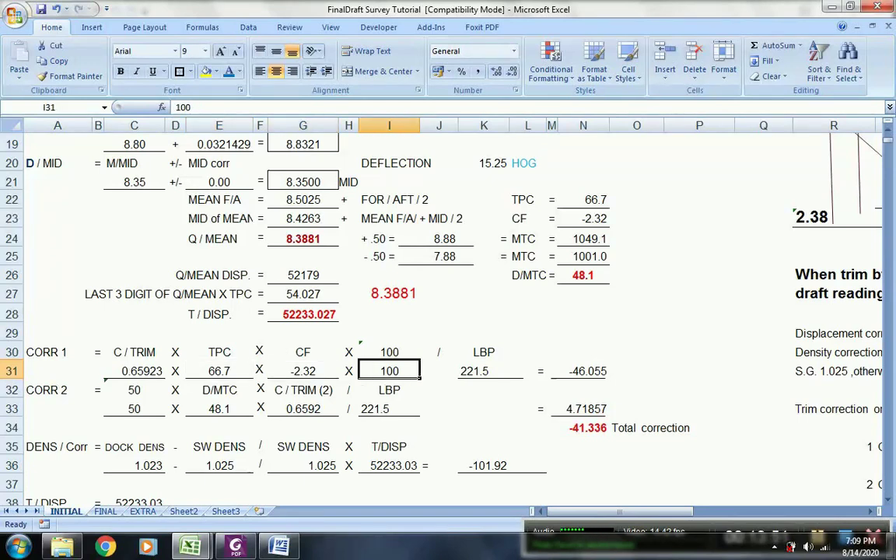
pyautogui.click(584, 371)
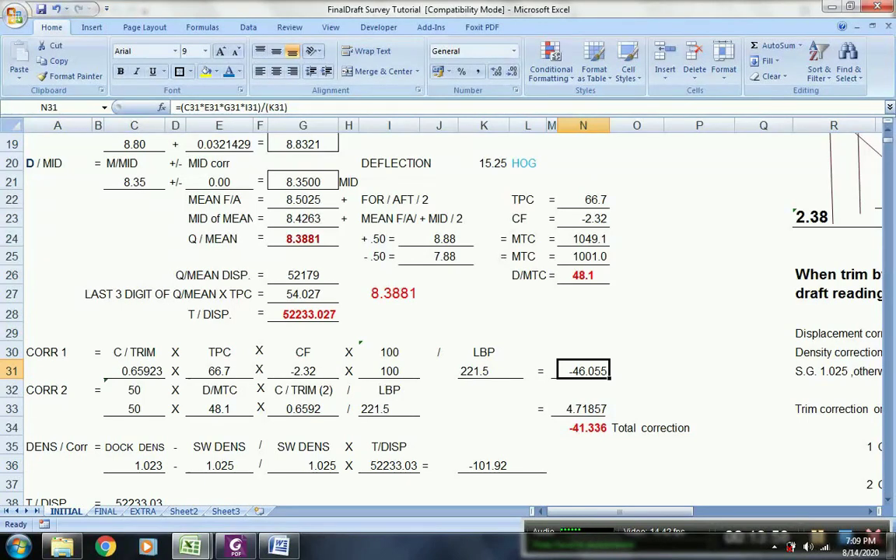
pyautogui.press('F2')
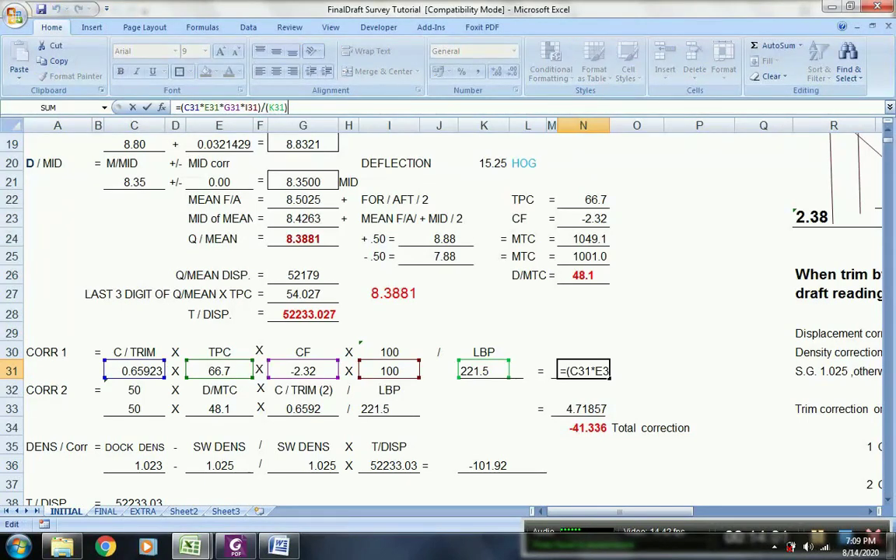
pyautogui.click(551, 312)
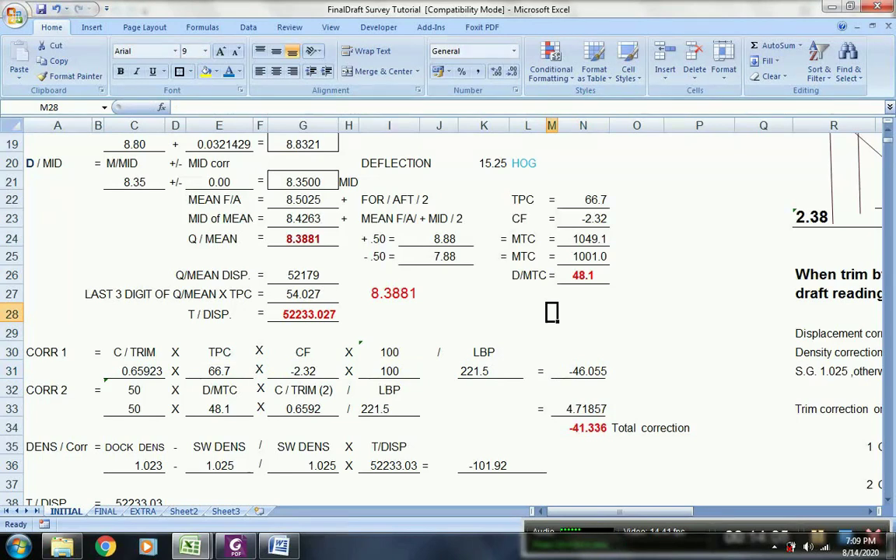
# Review the CORR 2 factors in rows 32 and 33, its result in N33 and the total correction formula in N34
pyautogui.click(135, 408)
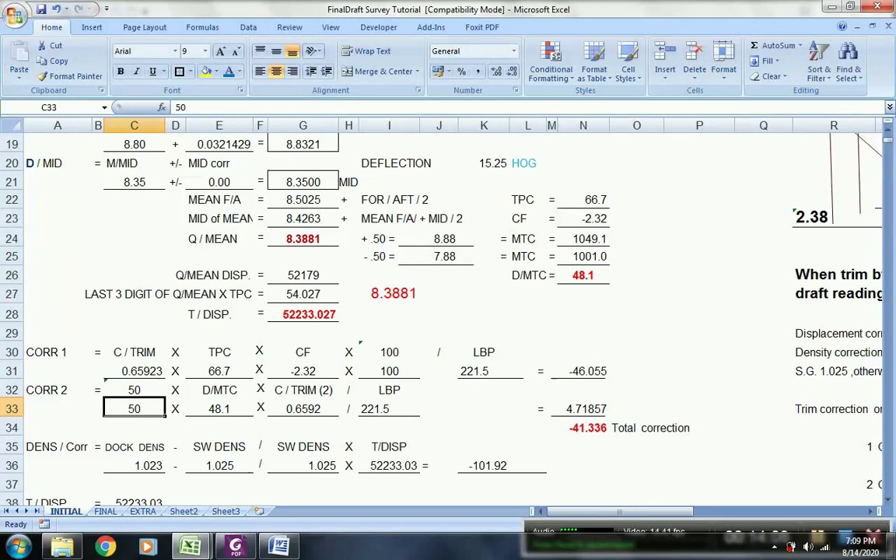
pyautogui.click(219, 389)
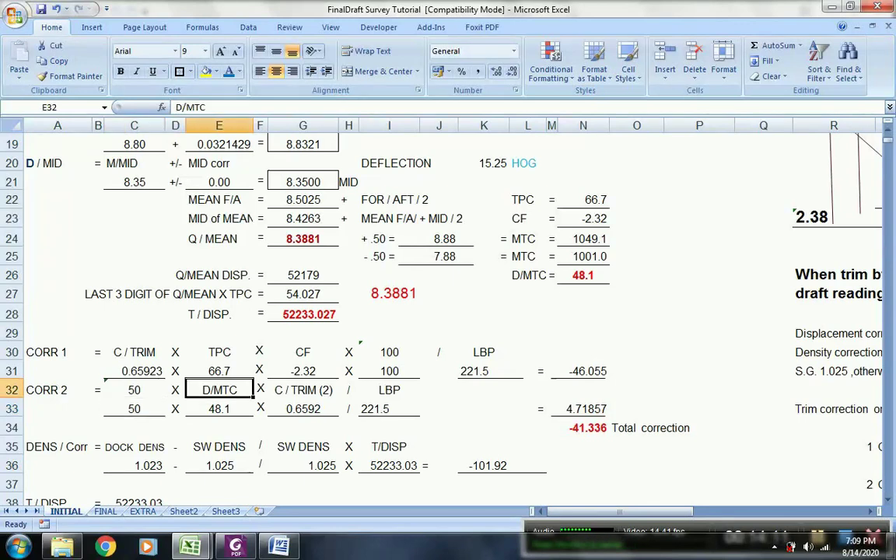
pyautogui.click(303, 390)
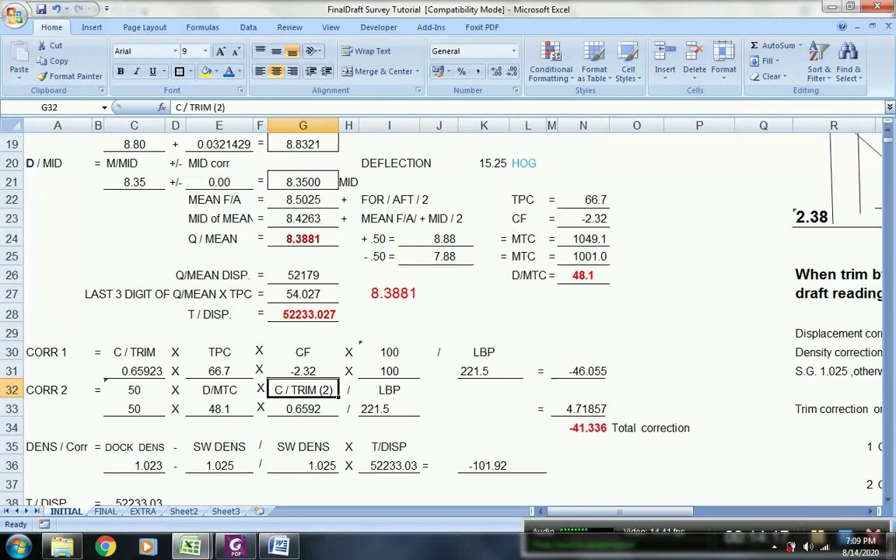
pyautogui.click(303, 410)
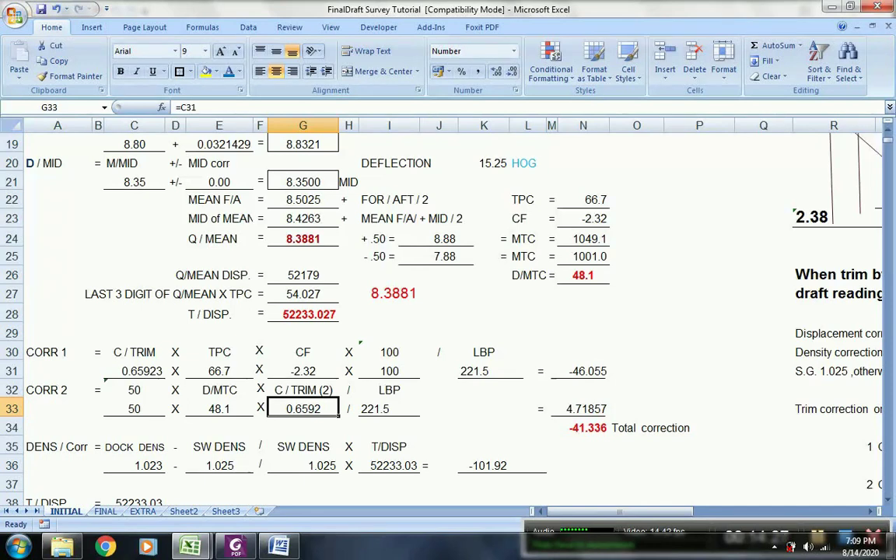
pyautogui.click(389, 408)
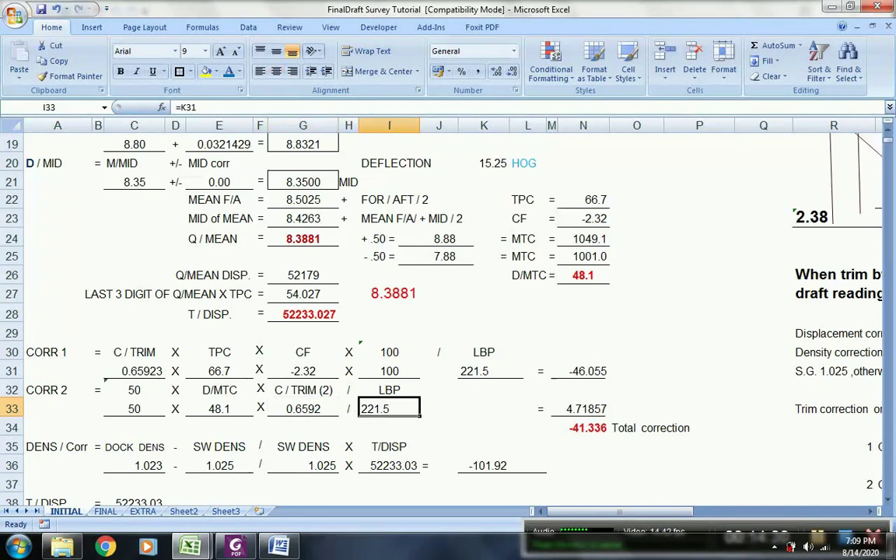
pyautogui.click(584, 408)
pyautogui.click(583, 427)
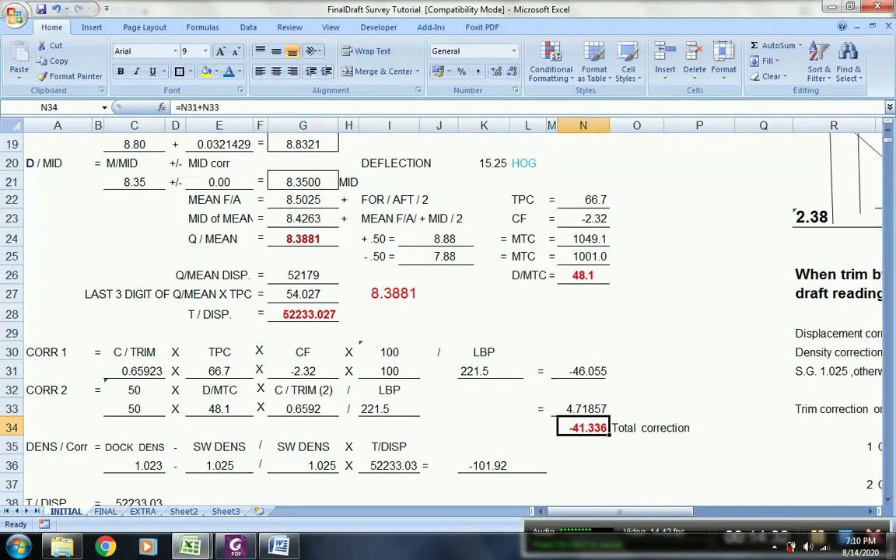
# Inspect the cells referenced by the total correction formula in N34 without changing it
pyautogui.press('F2')
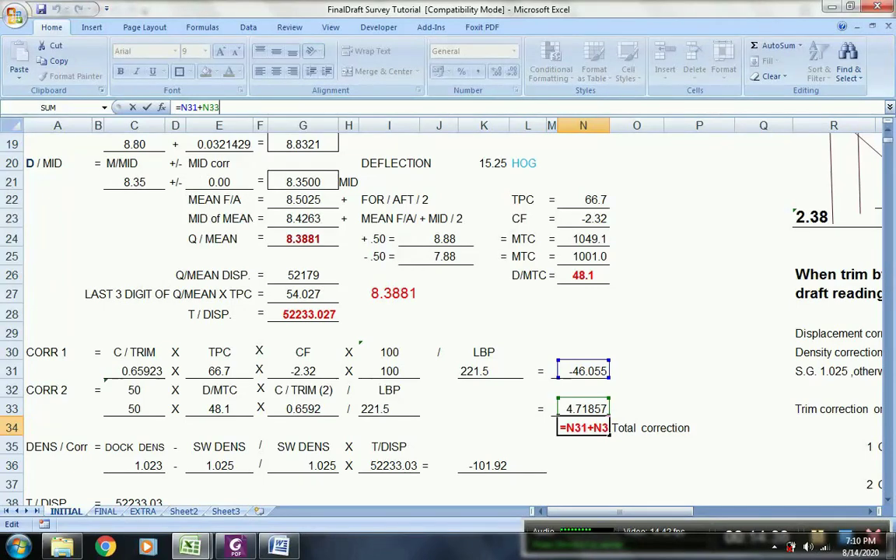
pyautogui.click(583, 464)
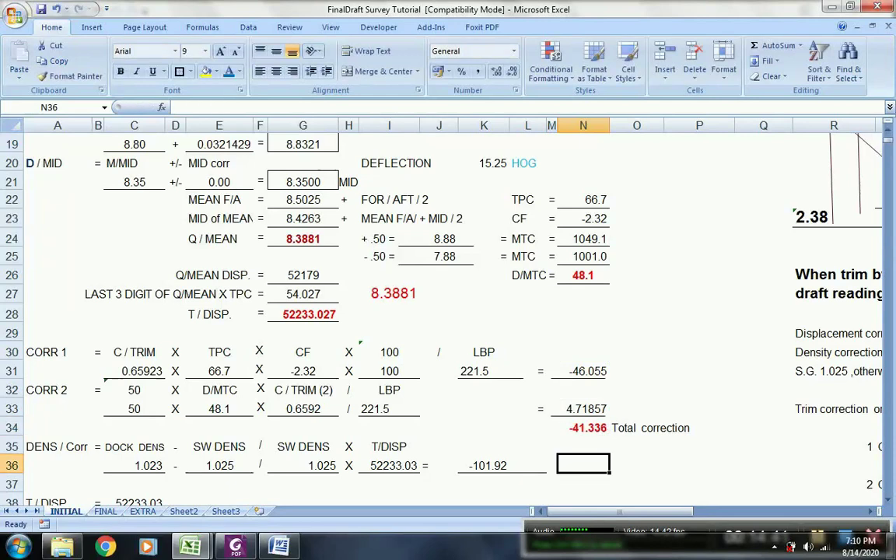
pyautogui.click(583, 427)
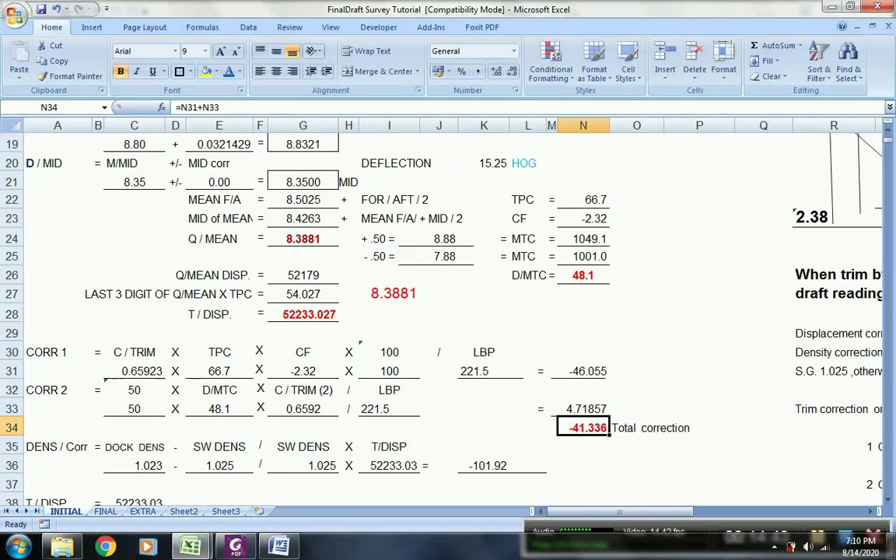
pyautogui.click(484, 426)
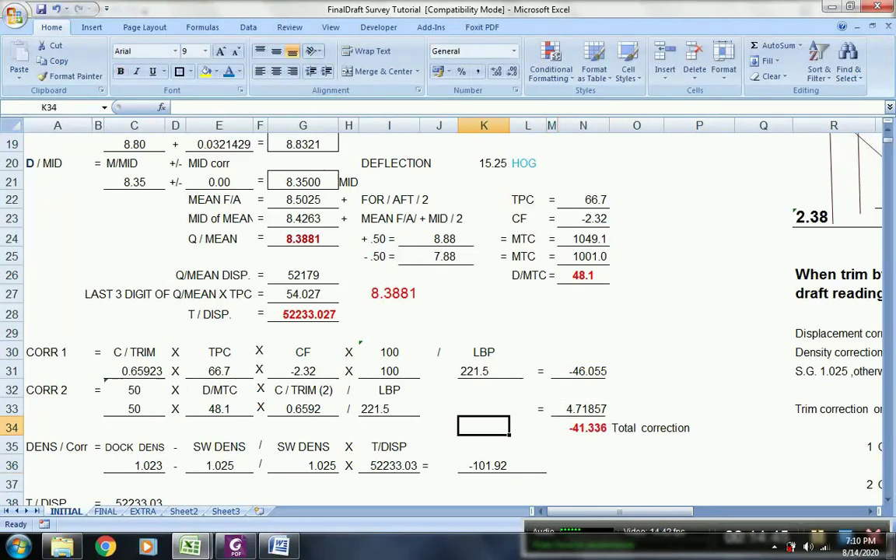
# Review the DENS / Corr factors in C36, E36, G36 and I36 and the density correction formula in K36
pyautogui.press('Left')
pyautogui.press('Left')
pyautogui.press('Left')
pyautogui.press('Left')
pyautogui.press('Left')
pyautogui.press('Left')
pyautogui.press('Left')
pyautogui.press('Left')
pyautogui.press('Left')
pyautogui.press('Left')
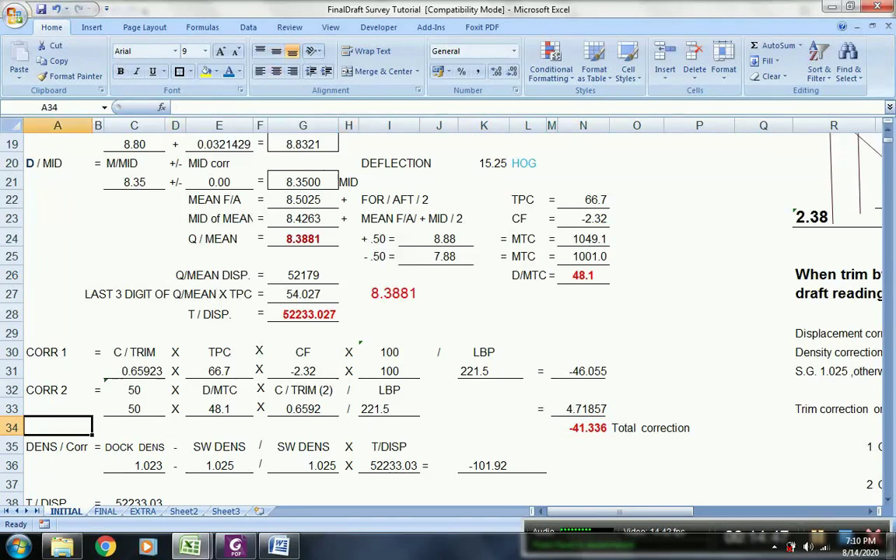
pyautogui.scroll(-3, 448, 311)
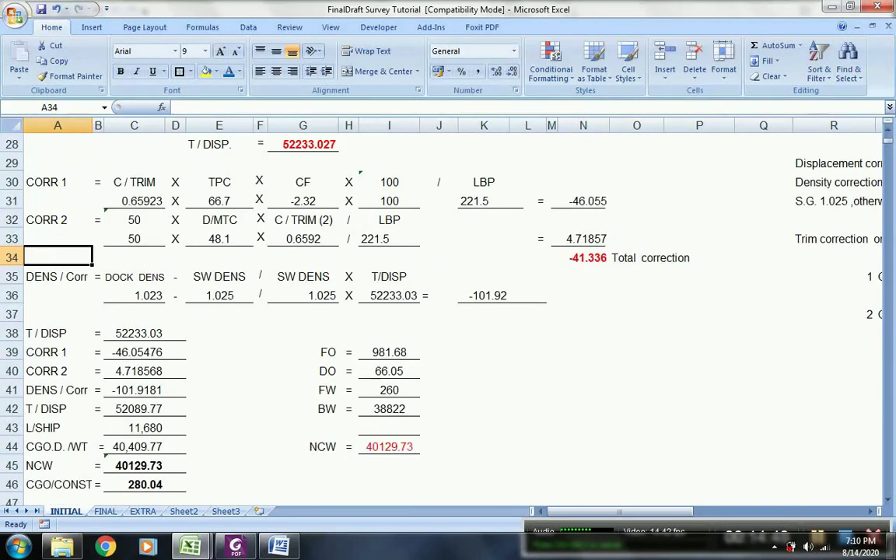
pyautogui.click(135, 295)
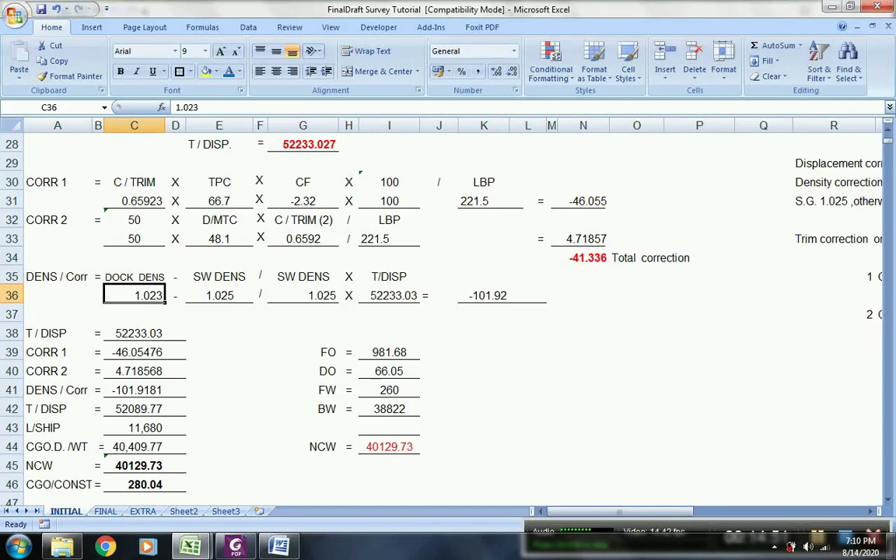
pyautogui.click(219, 295)
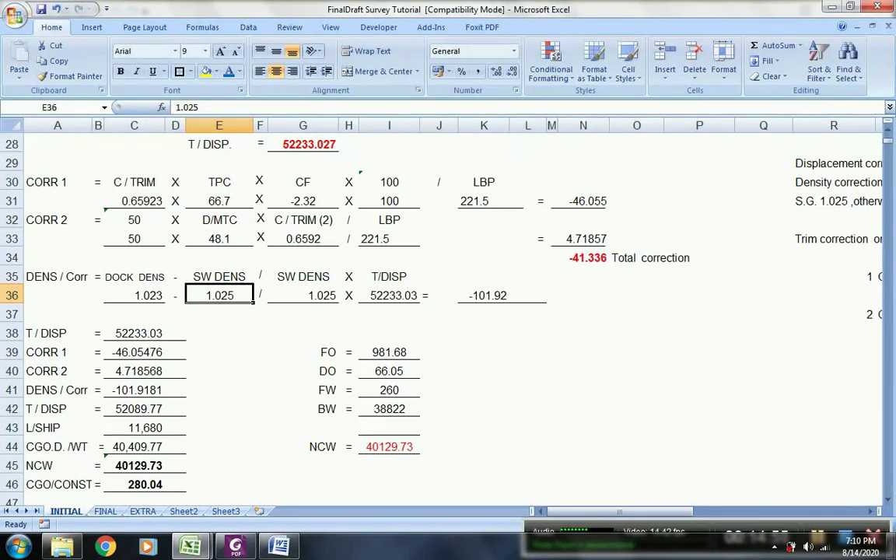
pyautogui.click(303, 295)
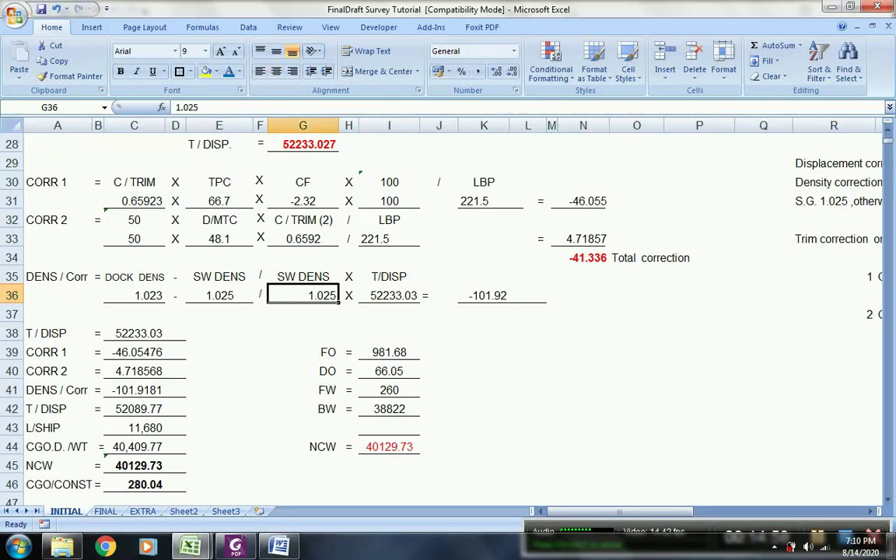
pyautogui.press('Right')
pyautogui.press('Right')
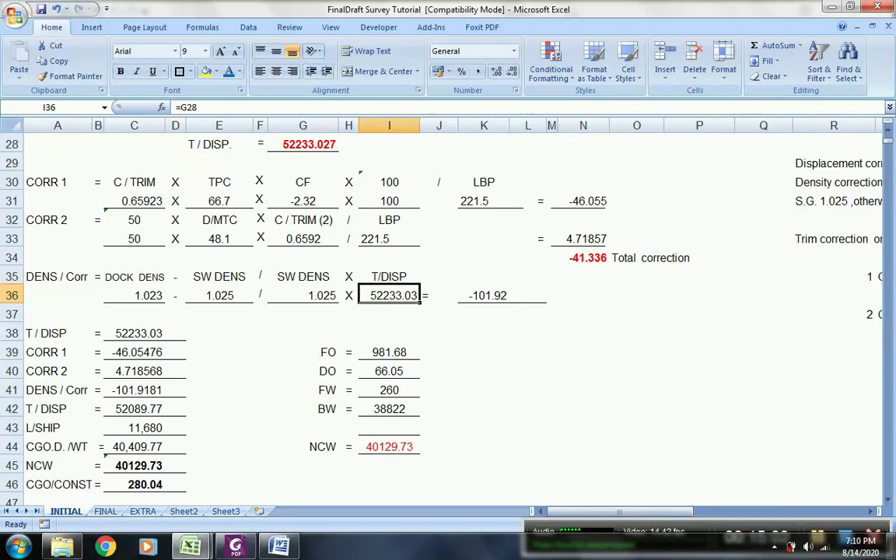
pyautogui.press('Right')
pyautogui.press('Right')
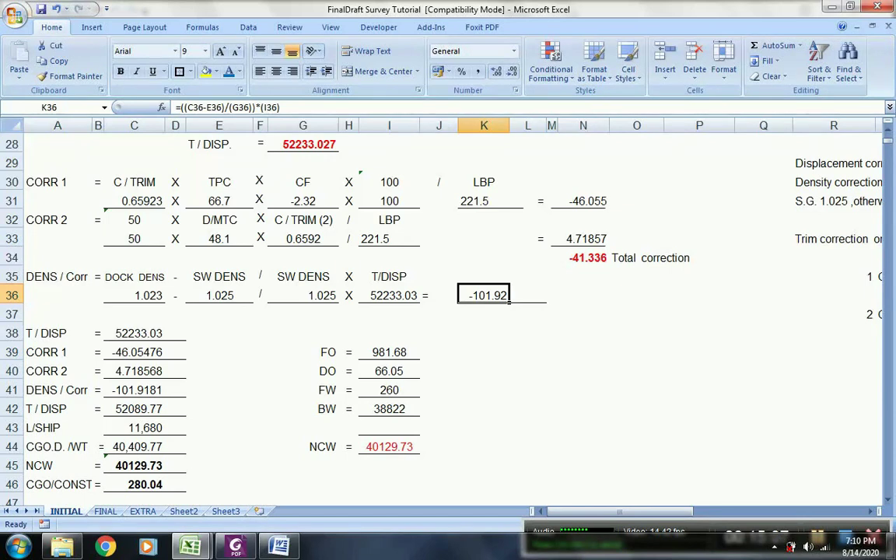
# Check the T / DISP and correction references in C38 to C41 and the corrected displacement sum in C42
pyautogui.click(302, 333)
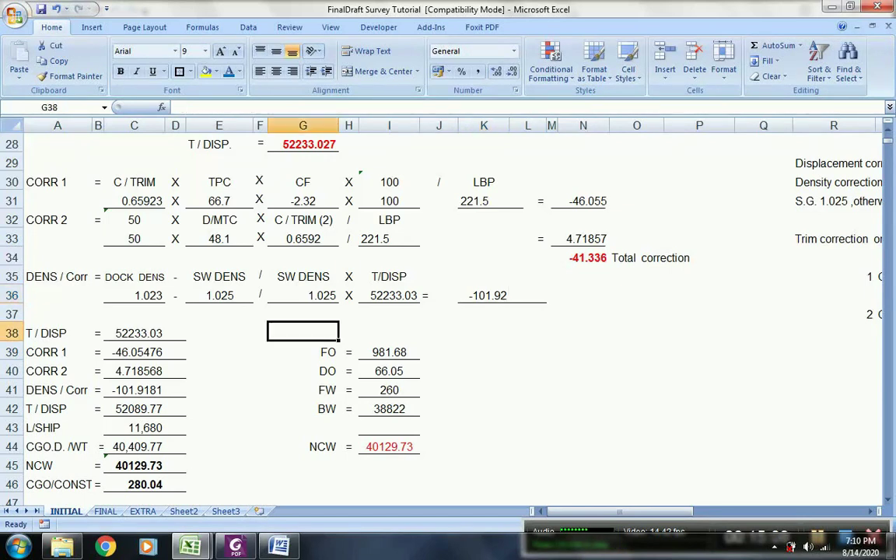
pyautogui.click(135, 333)
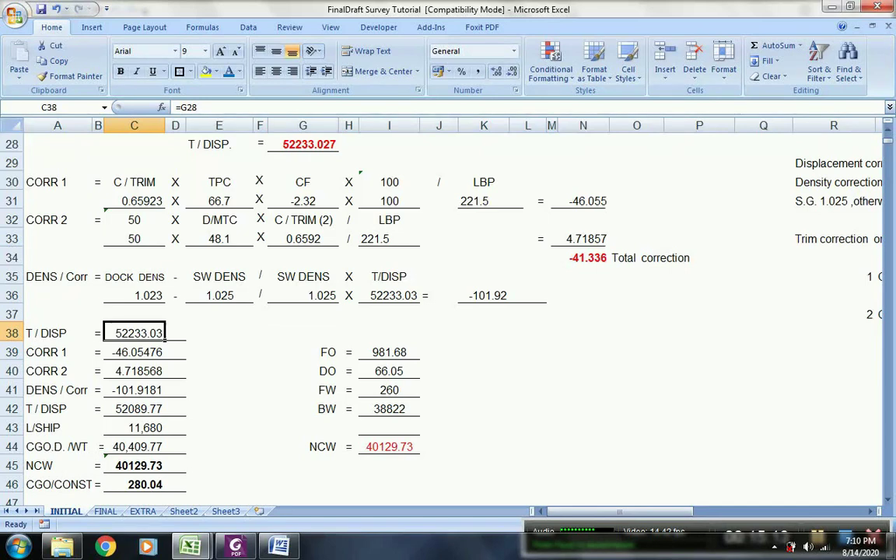
pyautogui.click(134, 352)
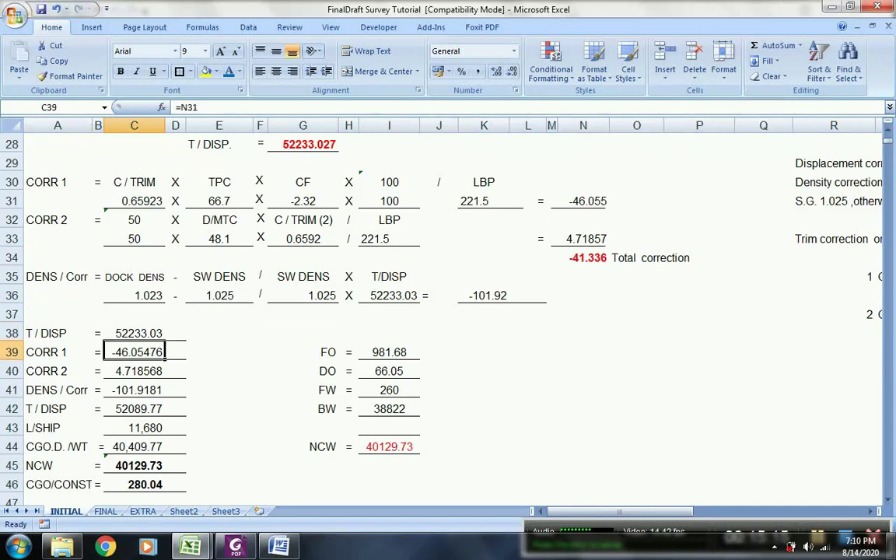
pyautogui.click(135, 371)
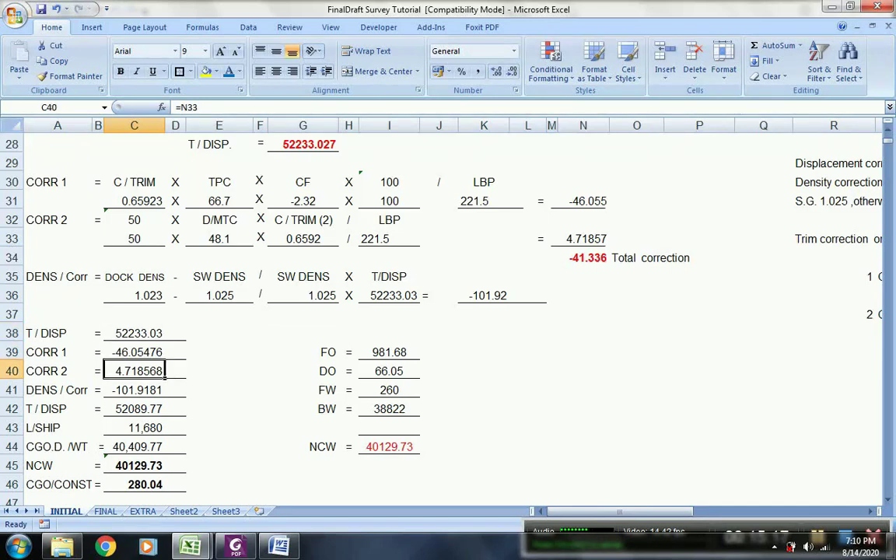
pyautogui.click(135, 389)
pyautogui.click(134, 409)
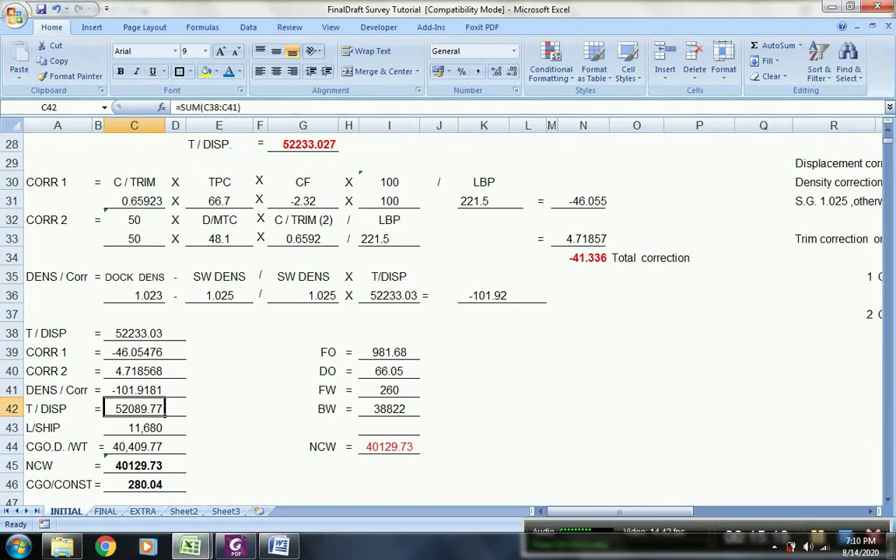
pyautogui.moveTo(134, 333); pyautogui.dragTo(133, 390)
pyautogui.click(135, 409)
# Compare the L/SHIP value in C43 with the displacement in C42 and check the CGO.D. /WT formula in C44
pyautogui.click(135, 427)
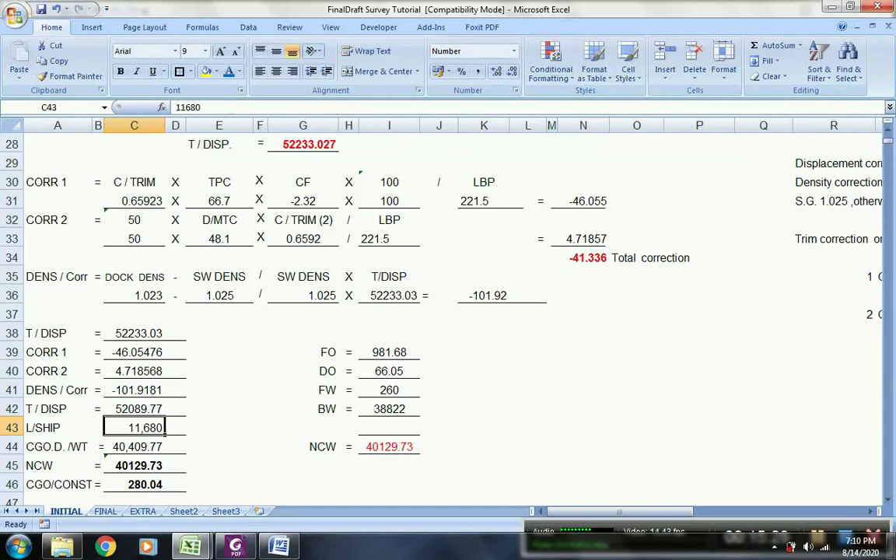
pyautogui.click(134, 409)
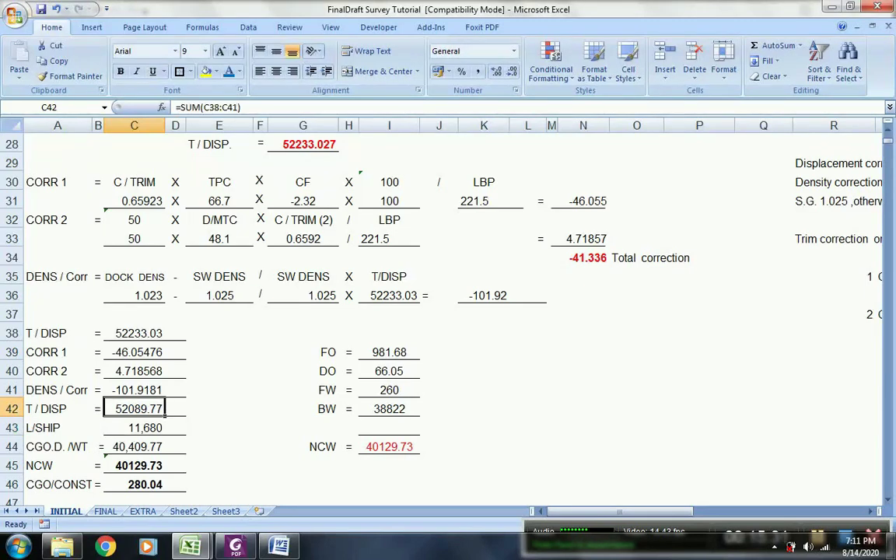
pyautogui.click(134, 428)
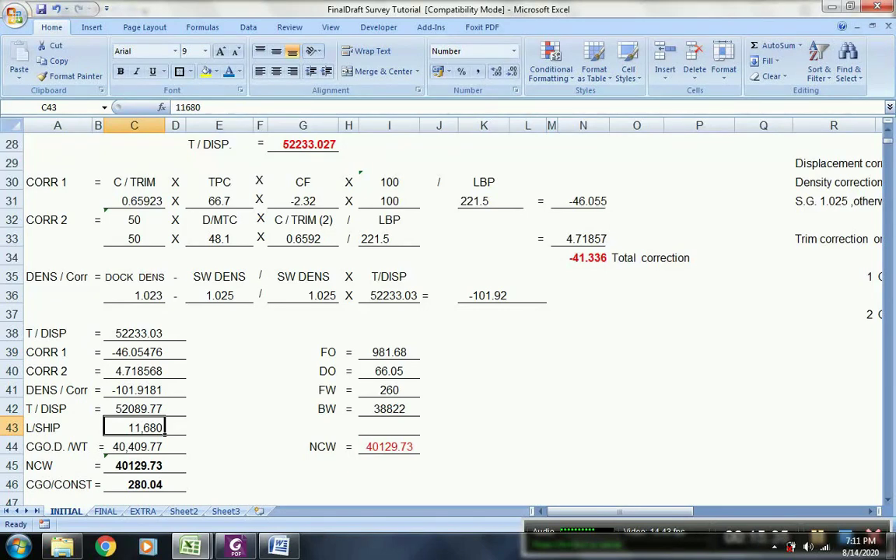
pyautogui.click(134, 447)
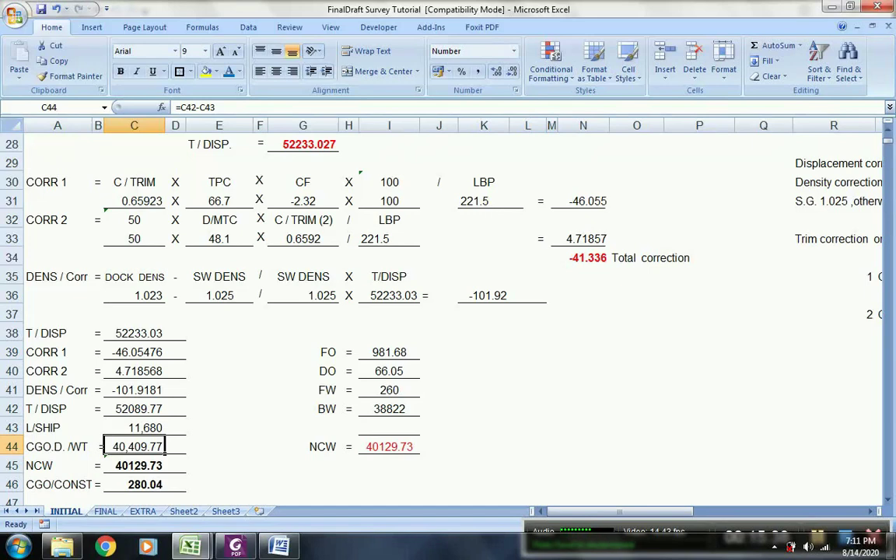
# Review the FO entry in I39, the NCW sum in I44 and its reference in C45, and the CGO/CONST formula in C46
pyautogui.scroll(-2, 443, 311)
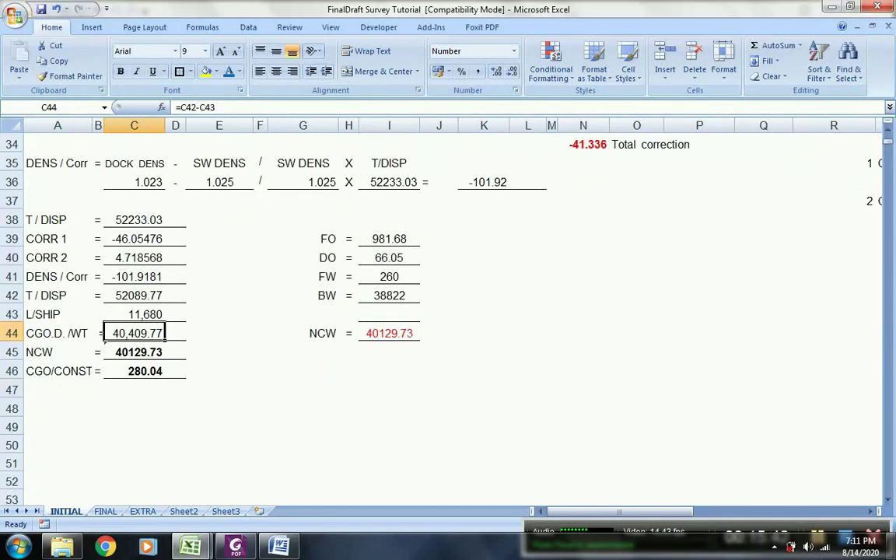
pyautogui.click(389, 332)
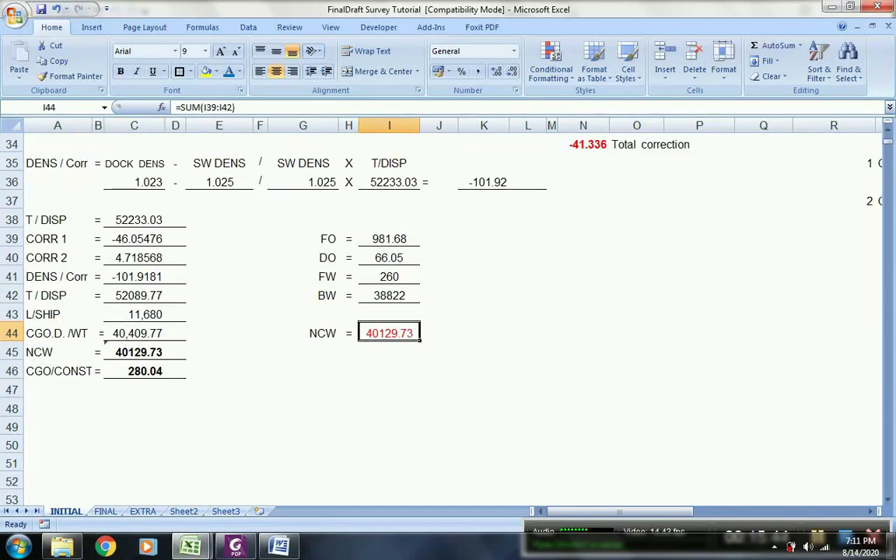
pyautogui.click(389, 239)
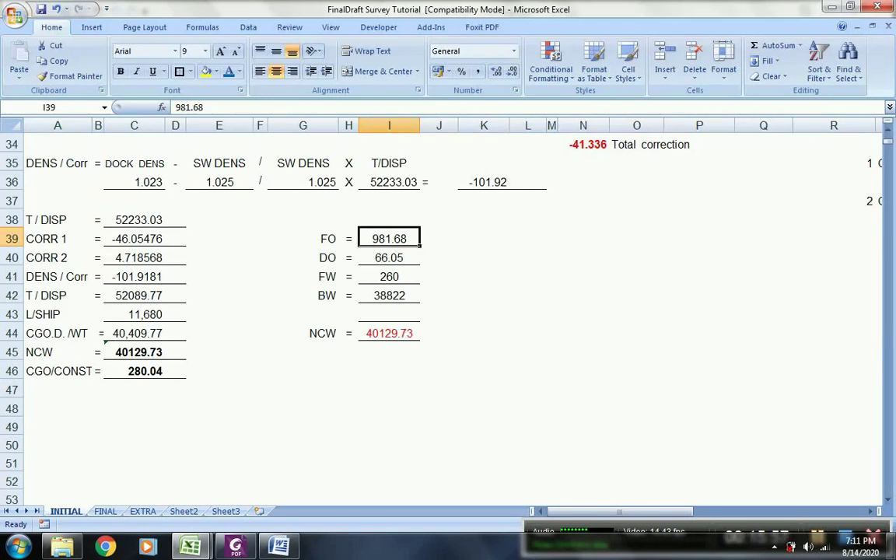
pyautogui.click(388, 333)
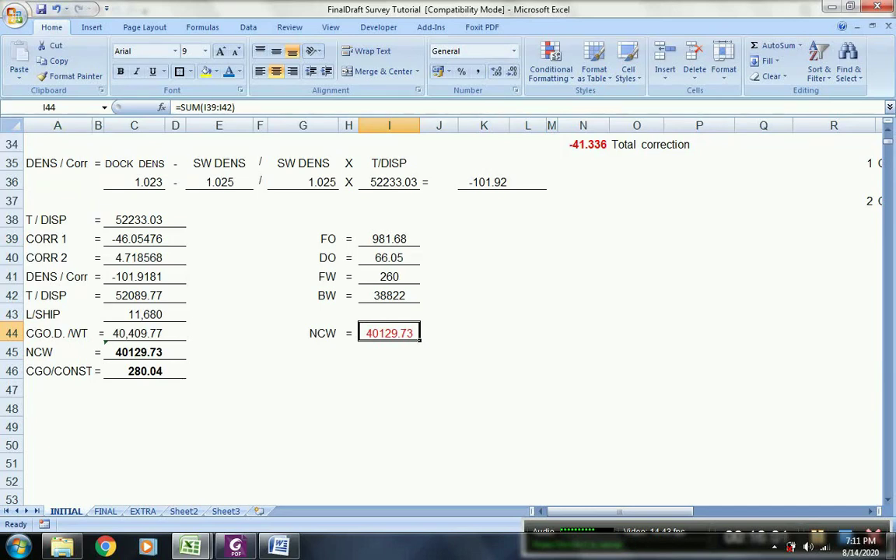
pyautogui.click(134, 351)
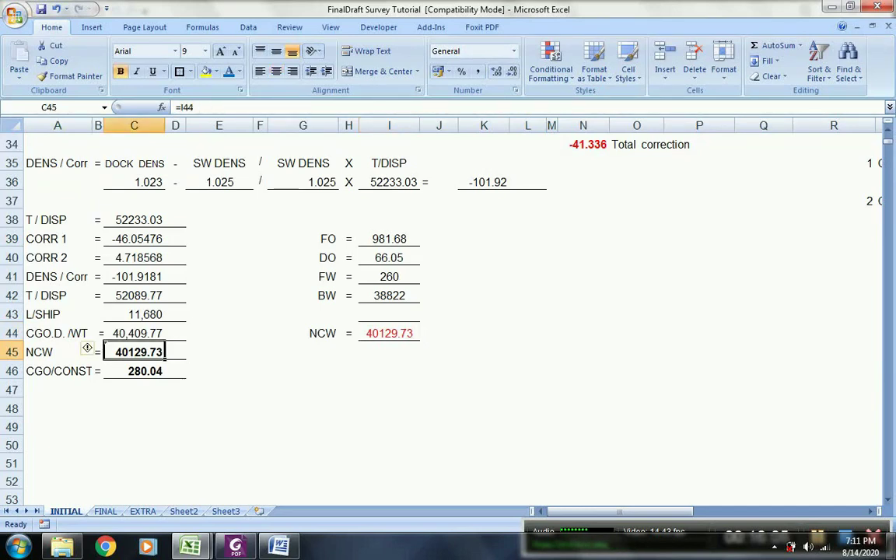
pyautogui.press('Down')
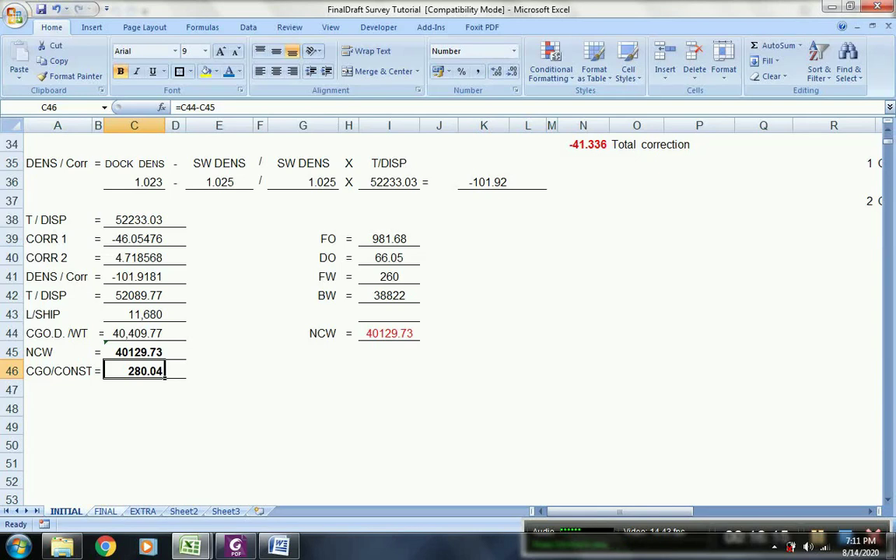
# Go to the top of the FINAL sheet and review the draft readings in P4, R4, P6, R6, P9 and R9 and the FWD (P) reference in C4
pyautogui.hotkey('ctrl', 'pagedown')
pyautogui.scroll(5, 448, 311)
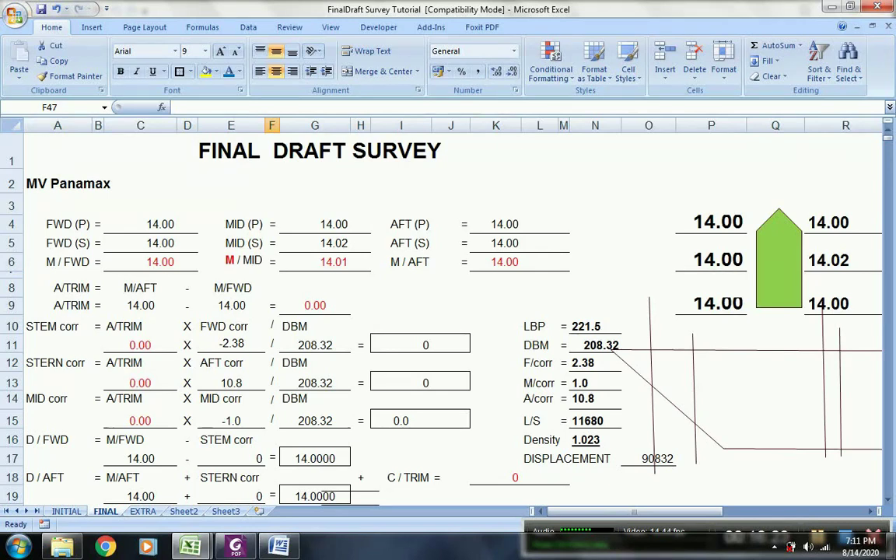
pyautogui.click(177, 226)
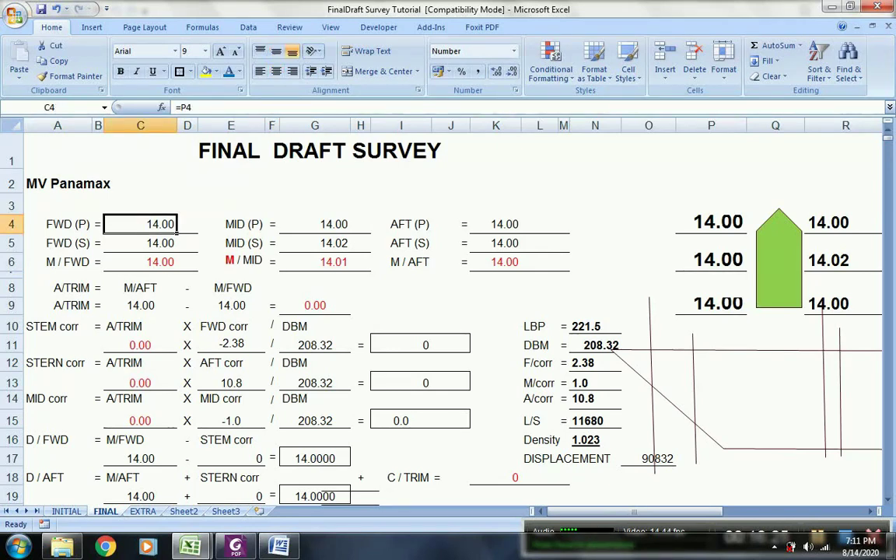
pyautogui.click(710, 224)
pyautogui.click(843, 224)
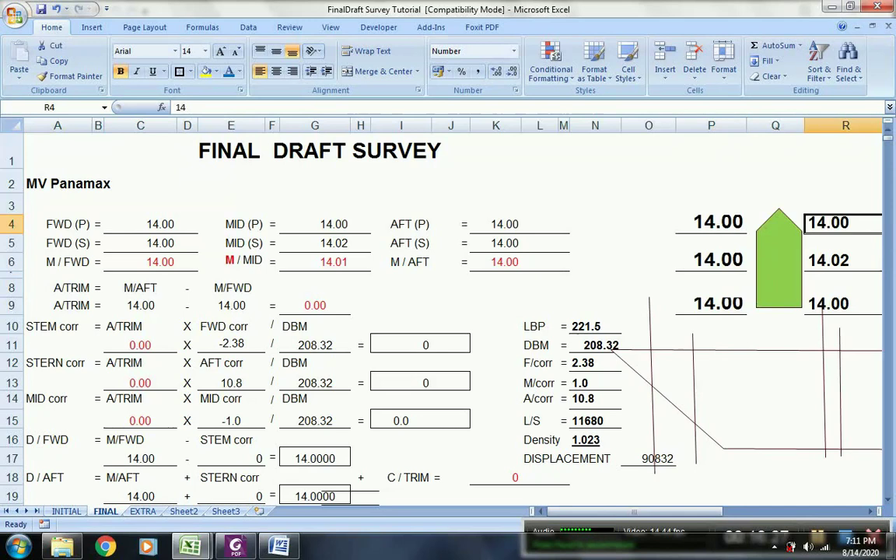
pyautogui.click(711, 261)
pyautogui.click(844, 261)
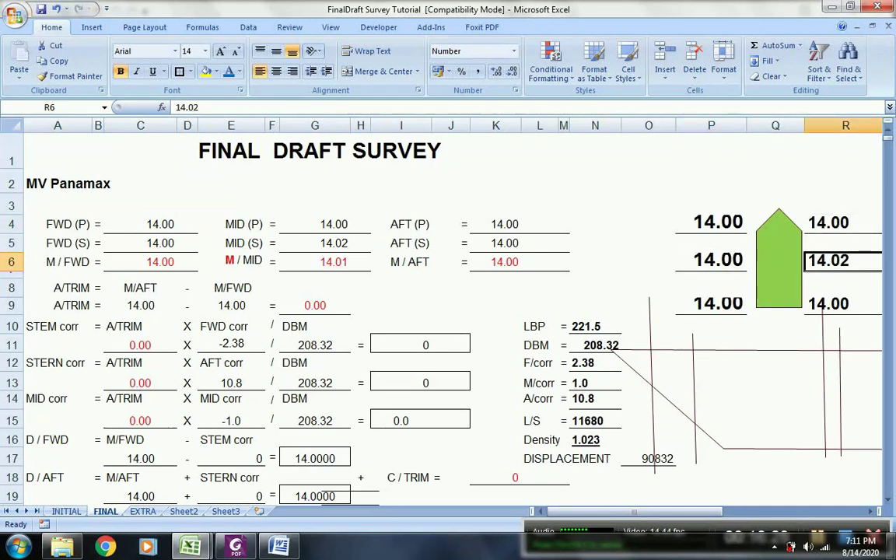
pyautogui.click(711, 304)
pyautogui.click(843, 305)
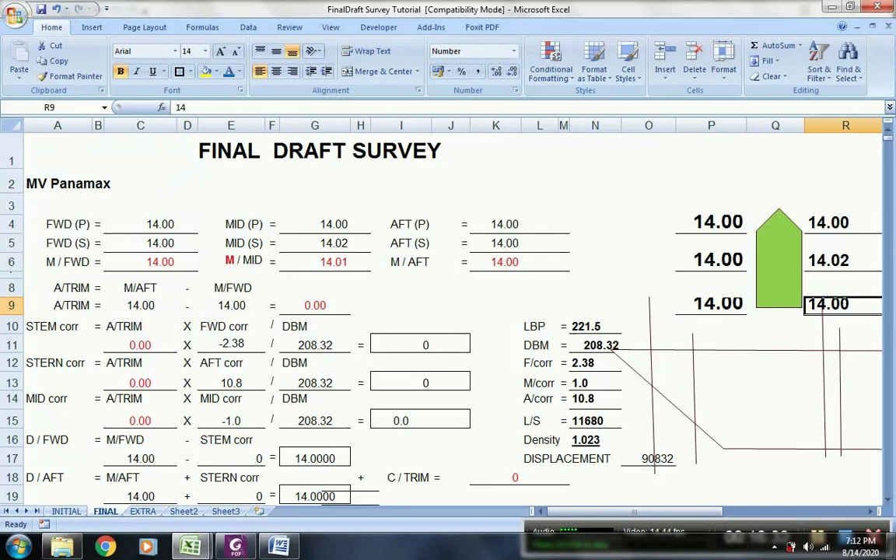
# Check the mean draft formulas for M / FWD in C6, M / MID in G6 and M / AFT in K6
pyautogui.click(140, 262)
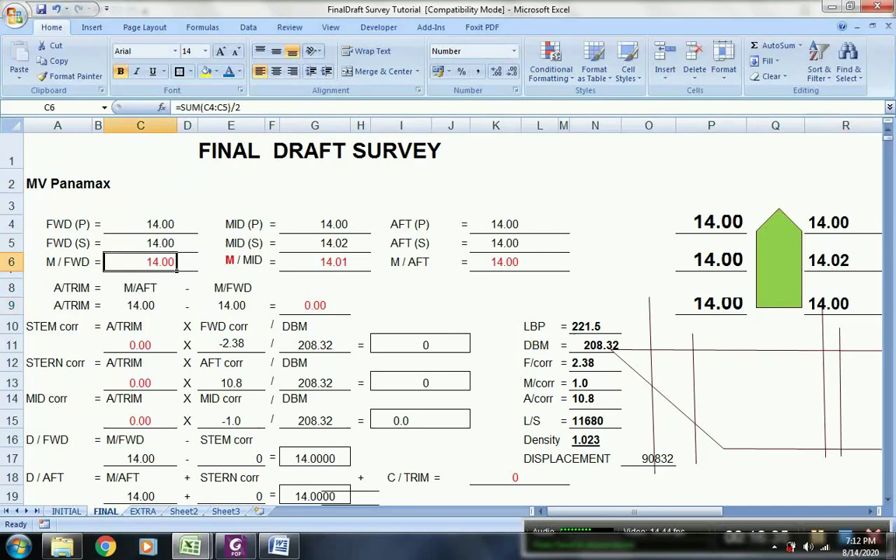
pyautogui.click(315, 262)
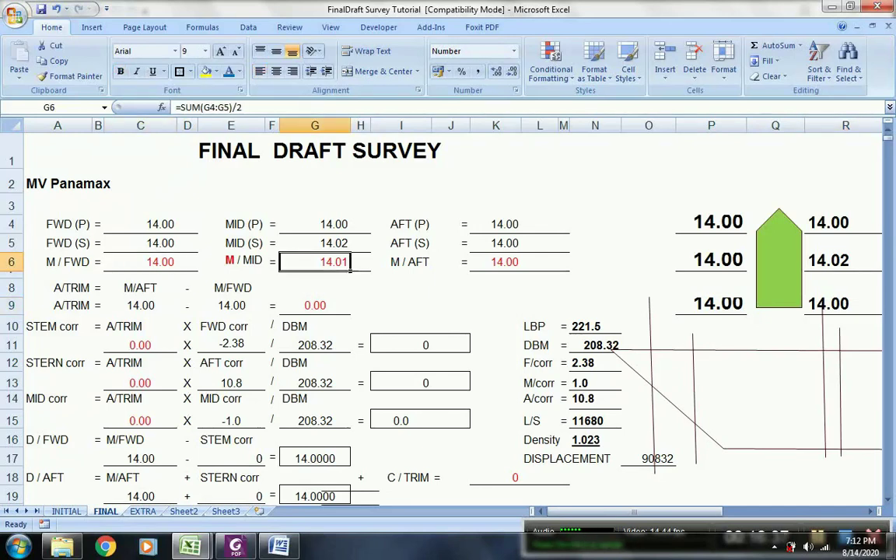
pyautogui.click(495, 262)
pyautogui.click(187, 262)
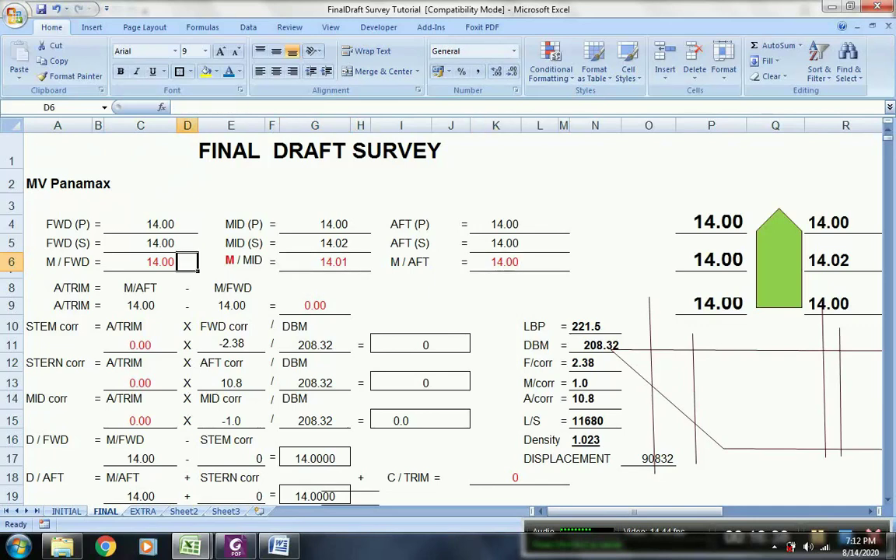
pyautogui.click(315, 262)
pyautogui.click(495, 262)
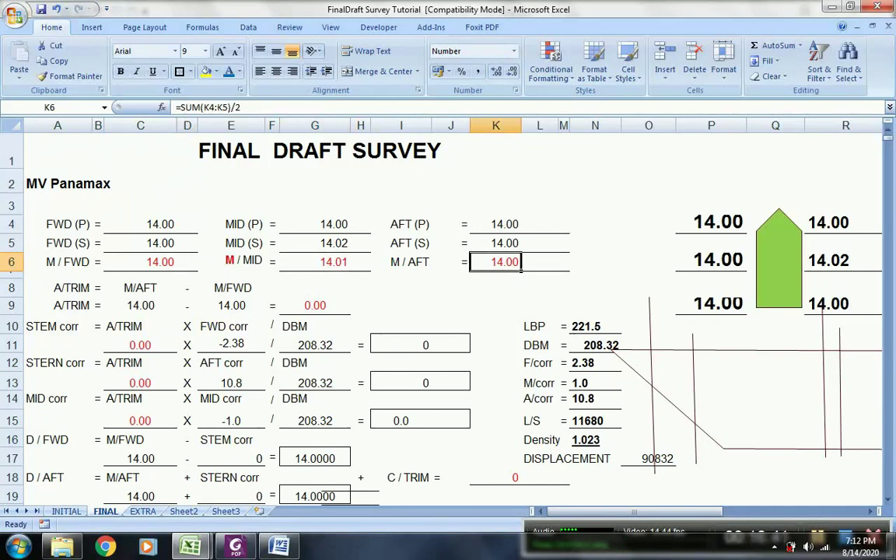
# Compare the forward, midship and aft mean drafts in C6, G6 and K6 of the FINAL sheet
pyautogui.click(175, 262)
pyautogui.click(350, 262)
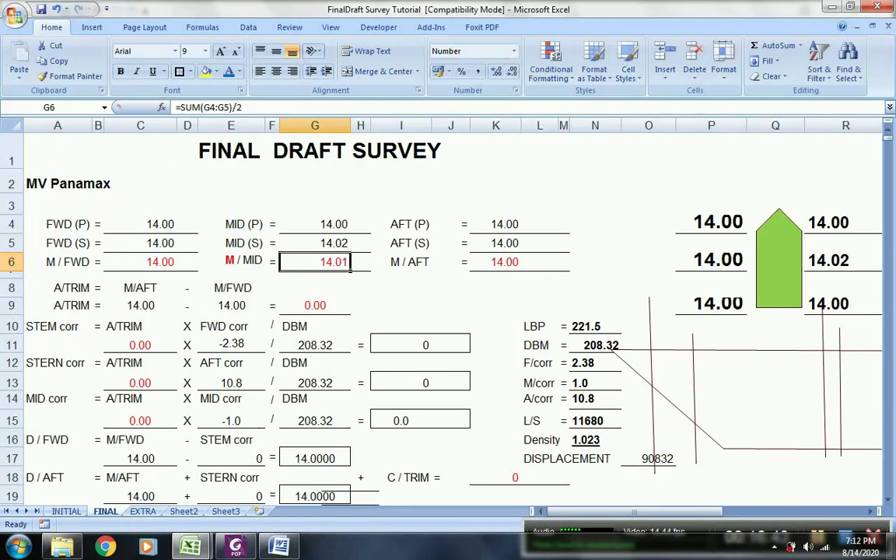
pyautogui.click(520, 262)
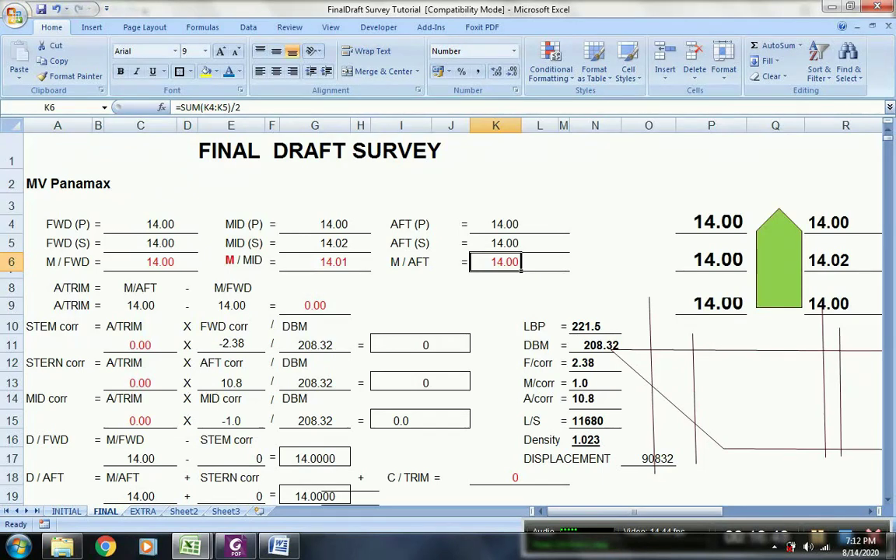
# Check the STEM corr and STERN corr formulas in I11 and I13 and the MID corr entry in I15
pyautogui.scroll(-1, 451, 311)
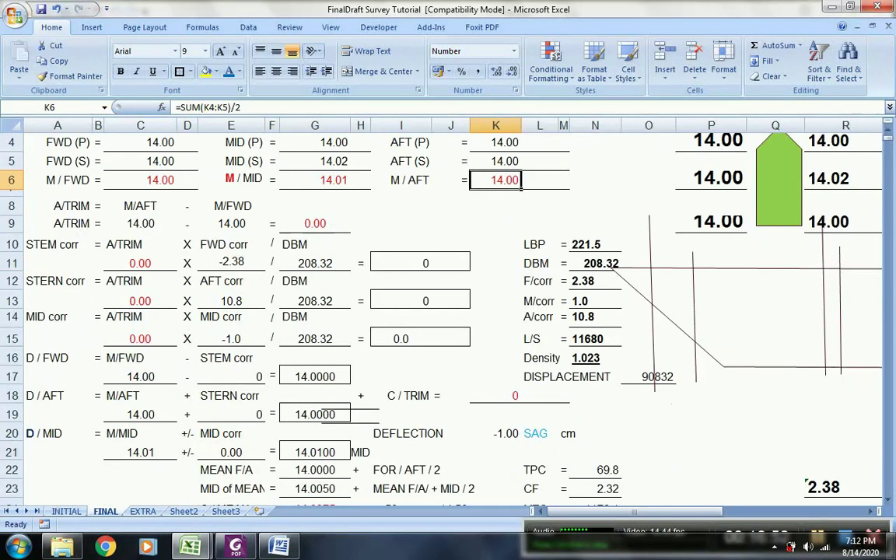
pyautogui.click(425, 263)
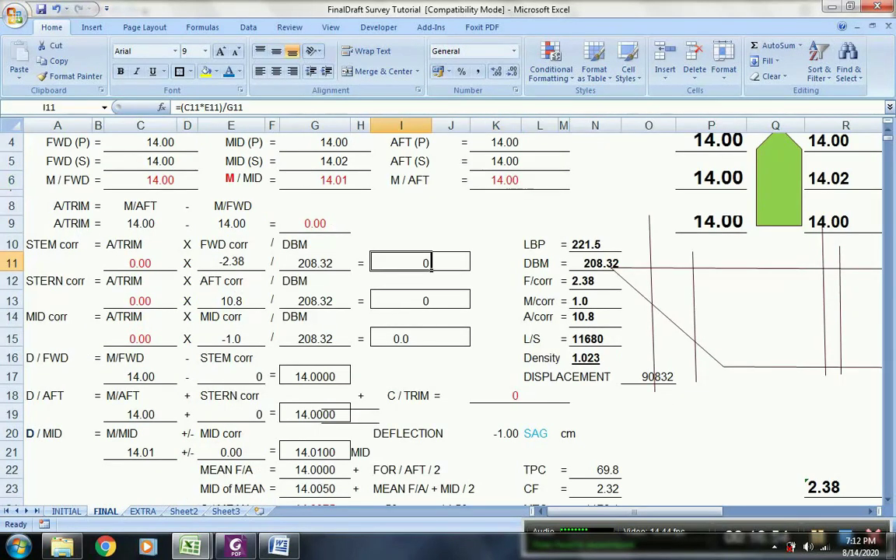
pyautogui.click(428, 301)
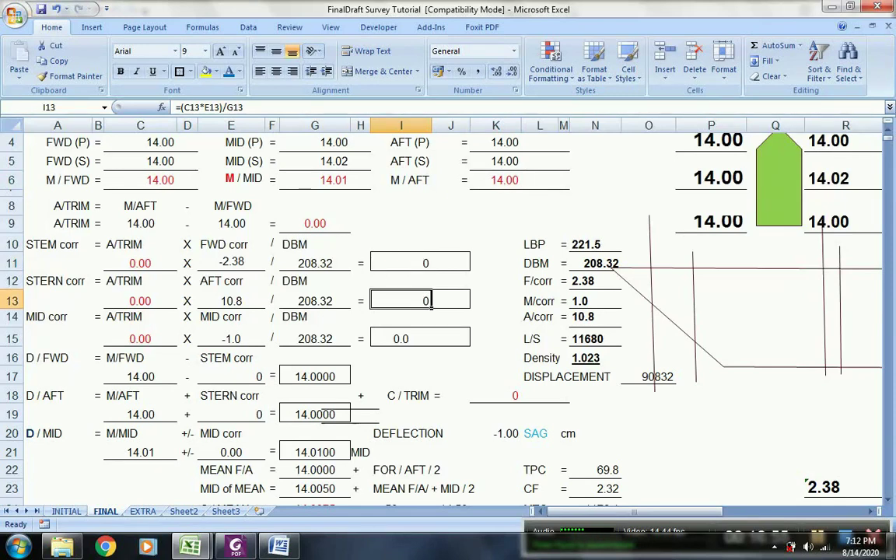
pyautogui.click(430, 338)
# Review the D / MID formula in G21 and the MEAN F/A, MID of MEAN and Q / MEAN formulas in G22 to G24
pyautogui.scroll(-2, 430, 339)
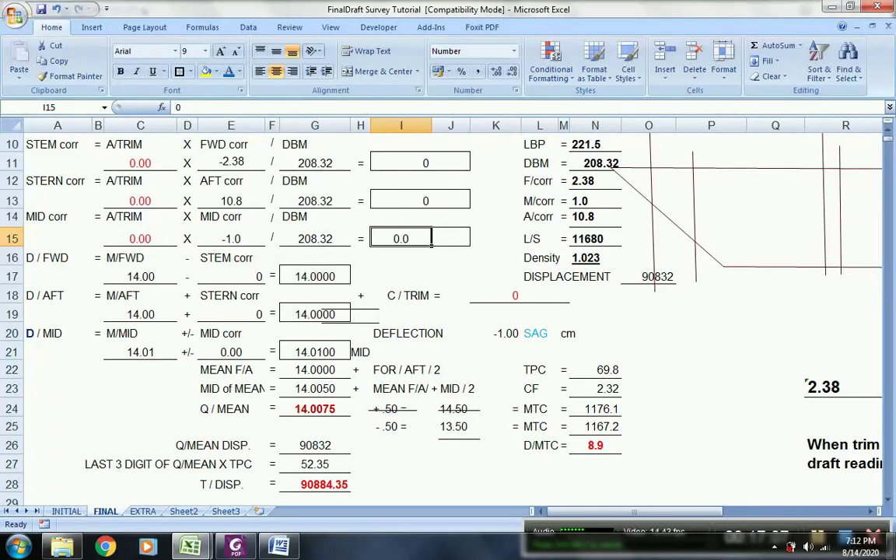
pyautogui.scroll(-2, 431, 238)
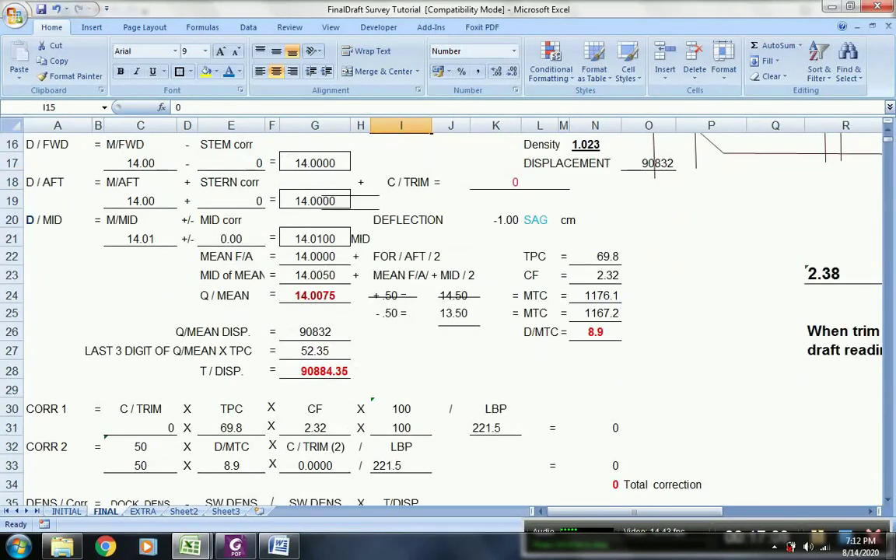
pyautogui.click(315, 239)
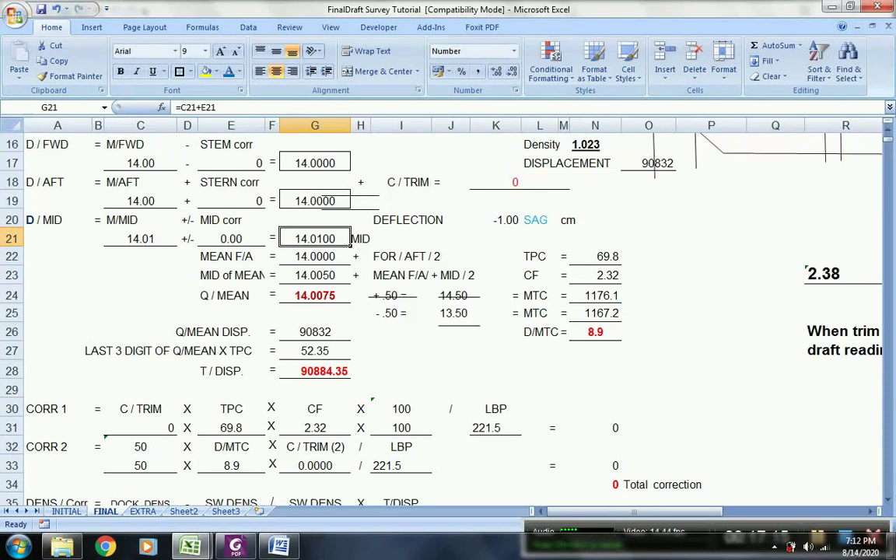
pyautogui.click(315, 257)
pyautogui.click(315, 275)
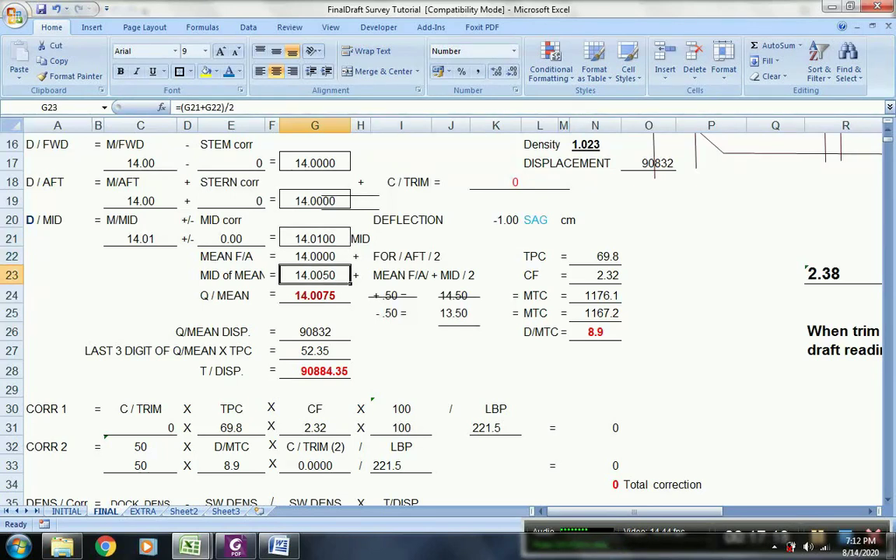
pyautogui.click(315, 295)
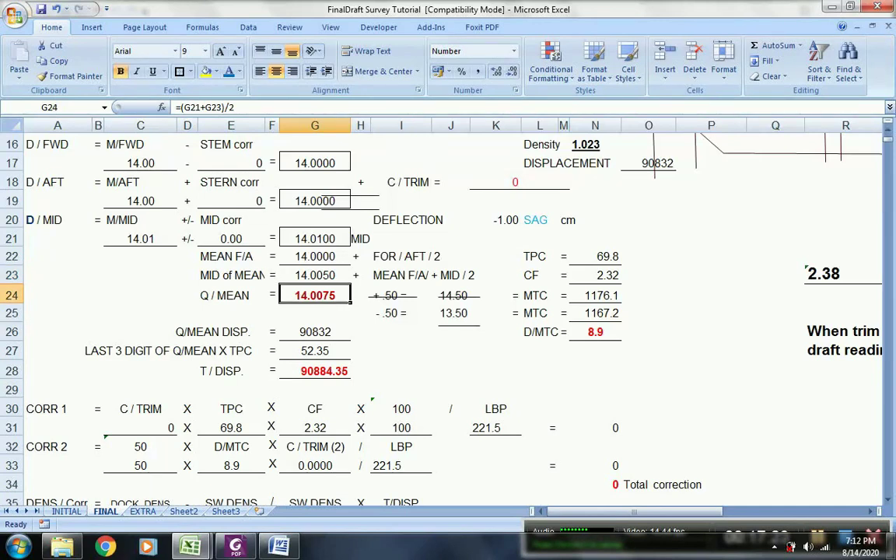
# Review the minus .50 draft formula in J25, the MTC entries in N24 and N25, and the D/MTC formula in N26
pyautogui.scroll(-1, 448, 311)
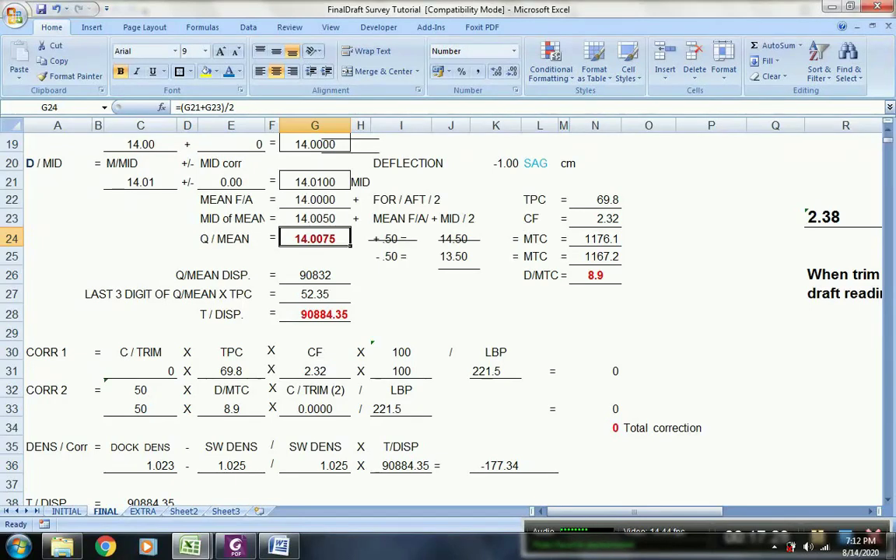
pyautogui.click(401, 275)
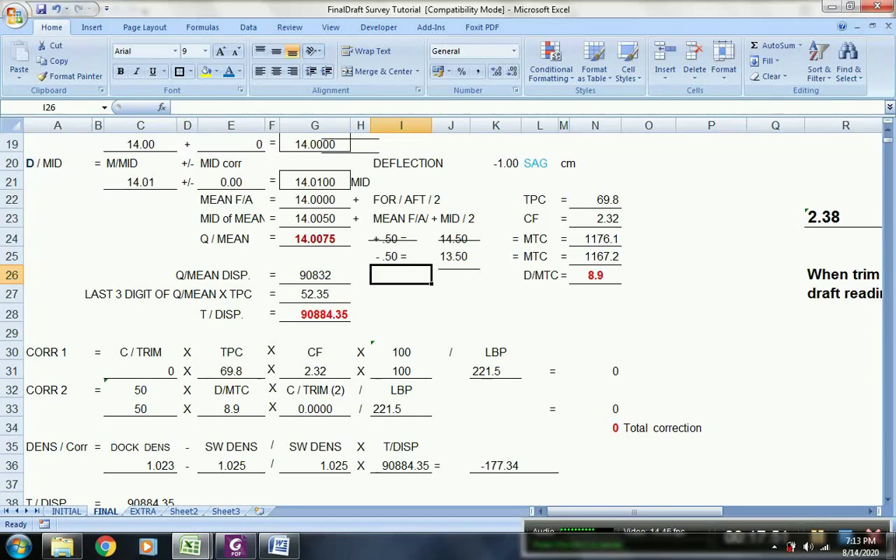
pyautogui.click(451, 257)
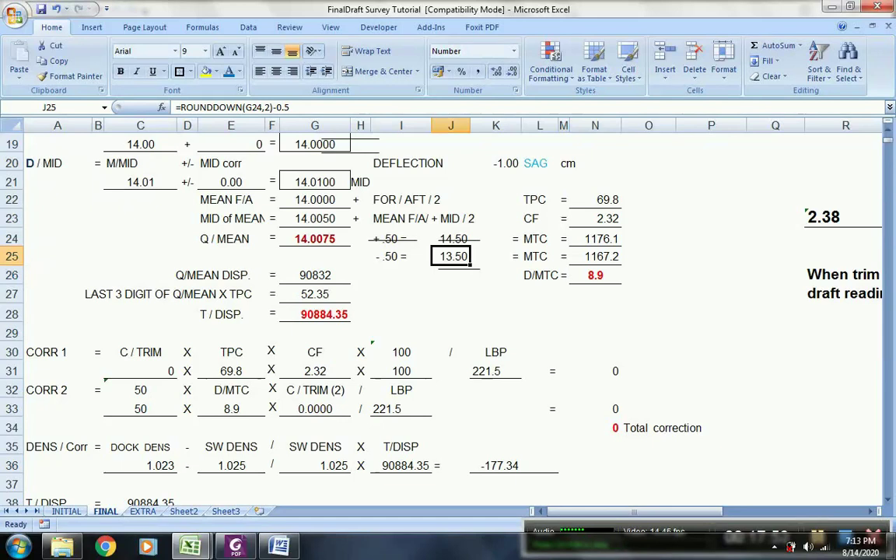
pyautogui.click(595, 257)
pyautogui.click(540, 257)
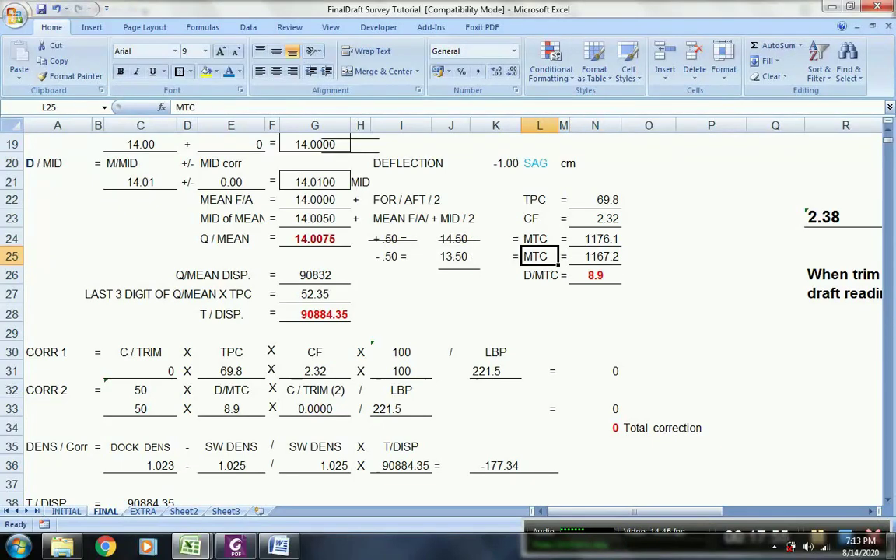
pyautogui.click(595, 239)
pyautogui.click(595, 256)
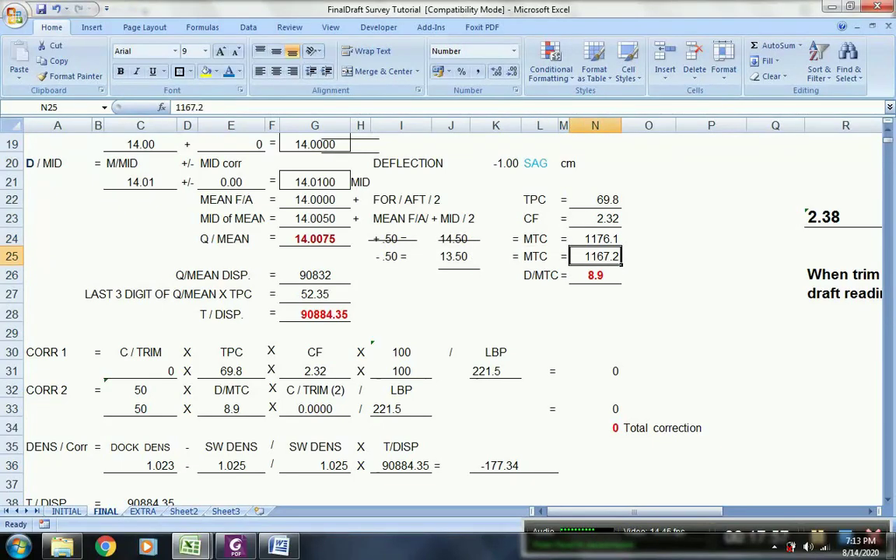
pyautogui.click(595, 276)
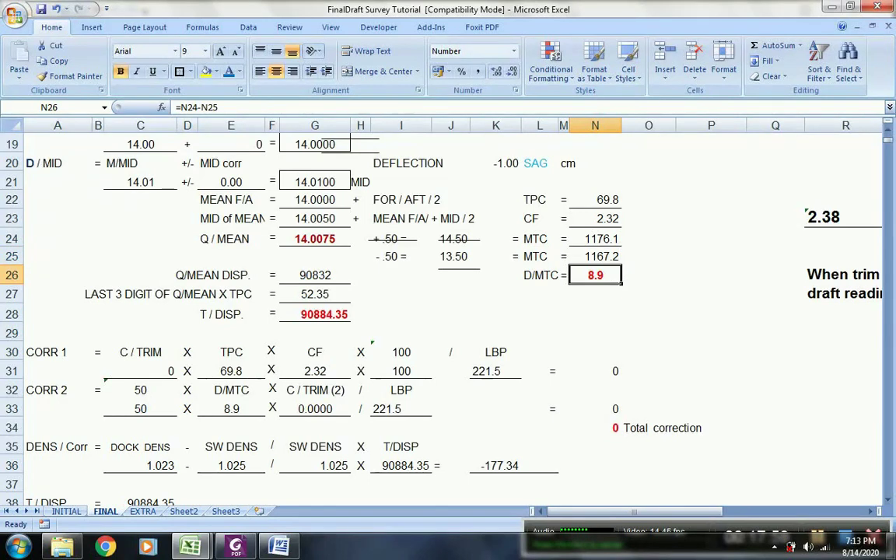
# Check the Q/MEAN DISP. reference in G26
pyautogui.scroll(-2, 447, 311)
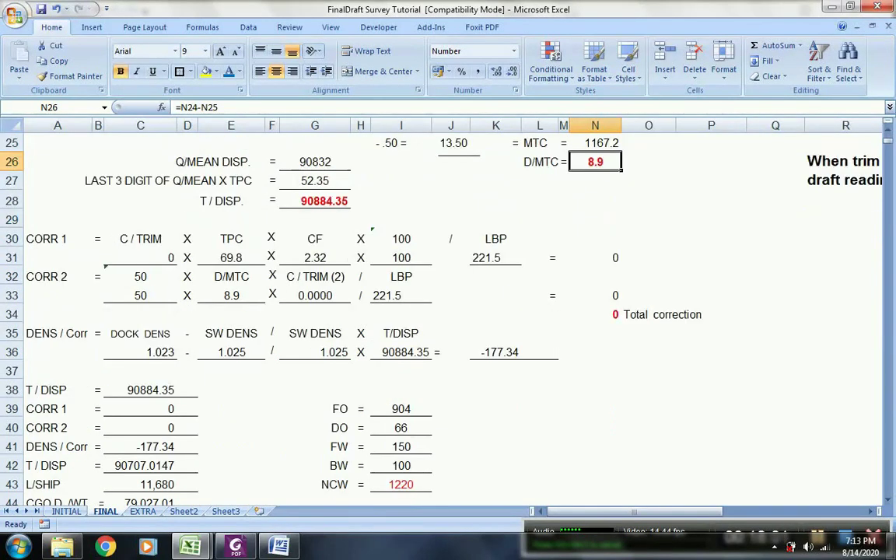
pyautogui.scroll(1, 448, 311)
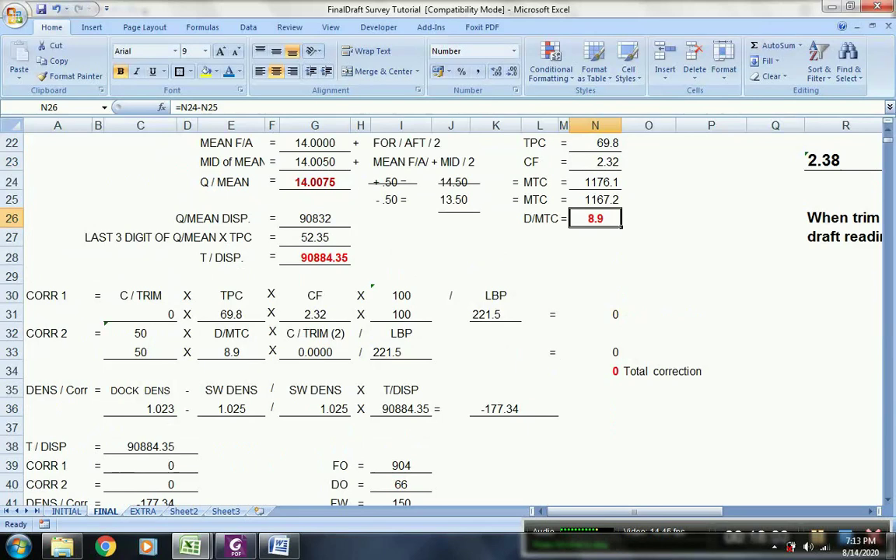
pyautogui.click(315, 219)
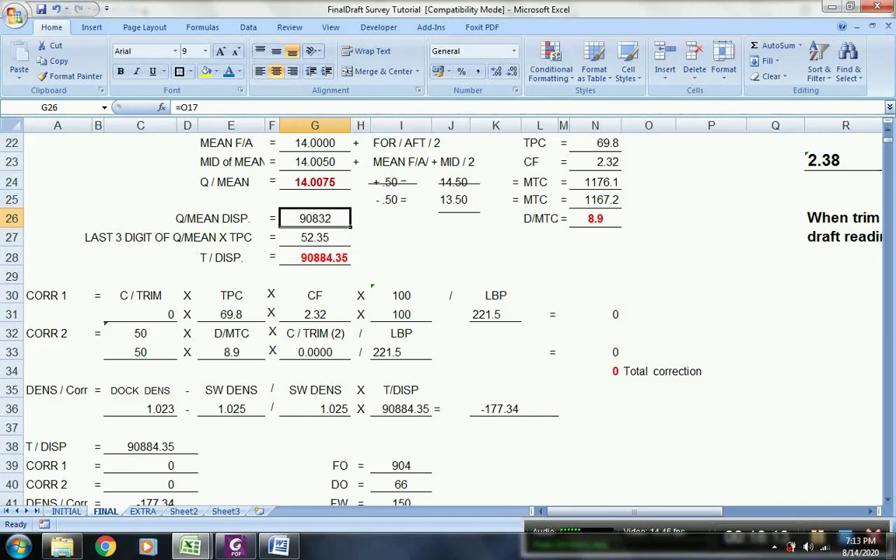
# Re-enter the LAST 3 DIGIT OF Q/MEAN X TPC formula in G27 as =.75*N22
pyautogui.click(97, 237)
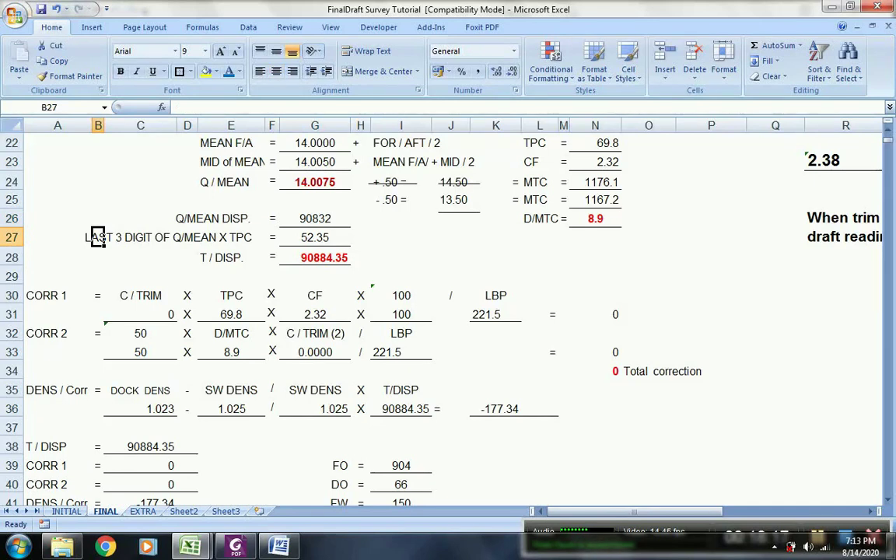
pyautogui.click(315, 237)
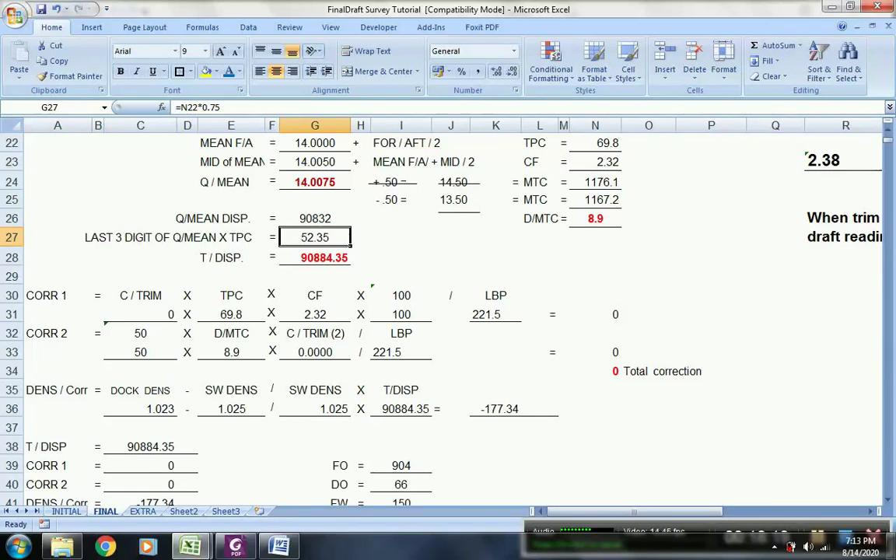
pyautogui.write('=')
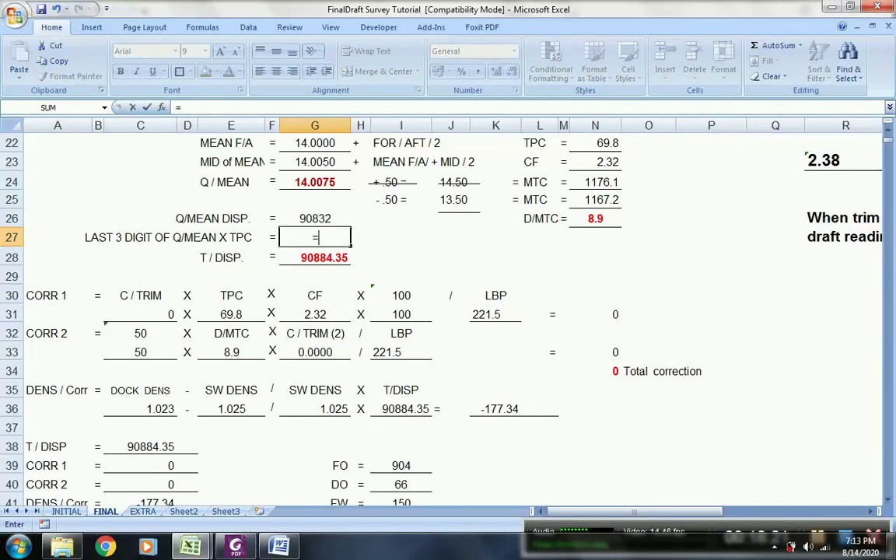
pyautogui.write('.75')
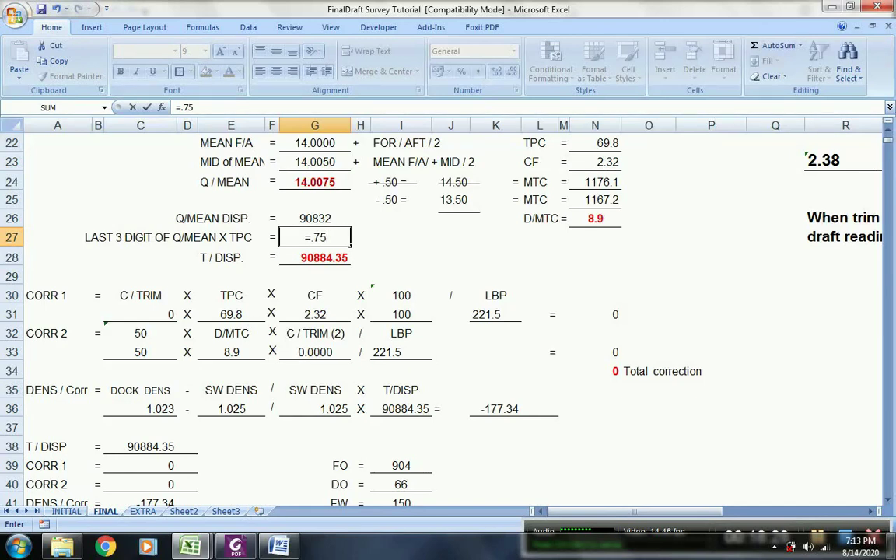
pyautogui.write('*')
pyautogui.scroll(2, 443, 311)
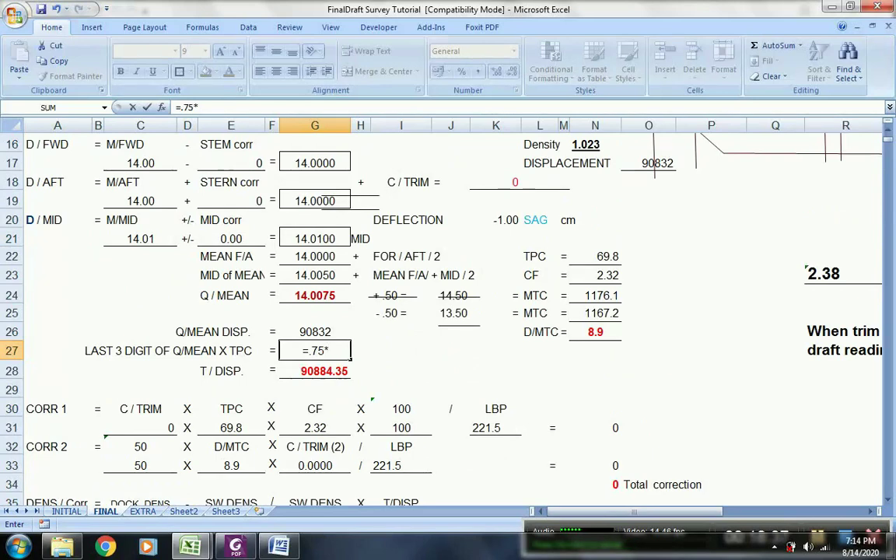
pyautogui.click(595, 256)
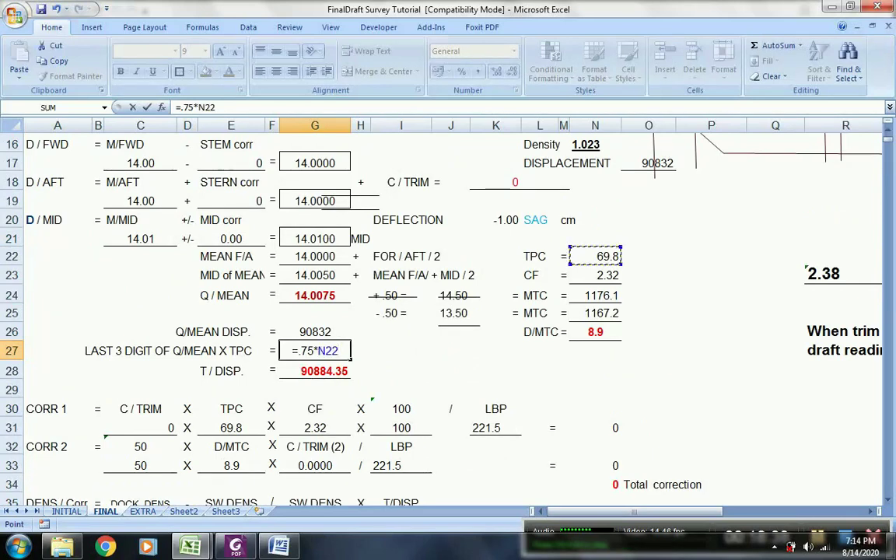
pyautogui.press('Return')
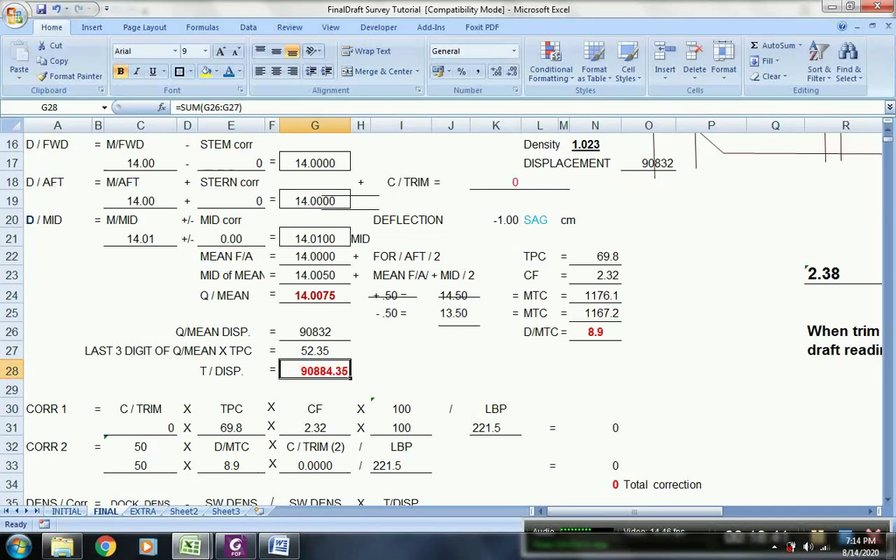
# Check the T / DISP. sum in G28 against the displacement in G26 and the TPC product in G27
pyautogui.click(315, 332)
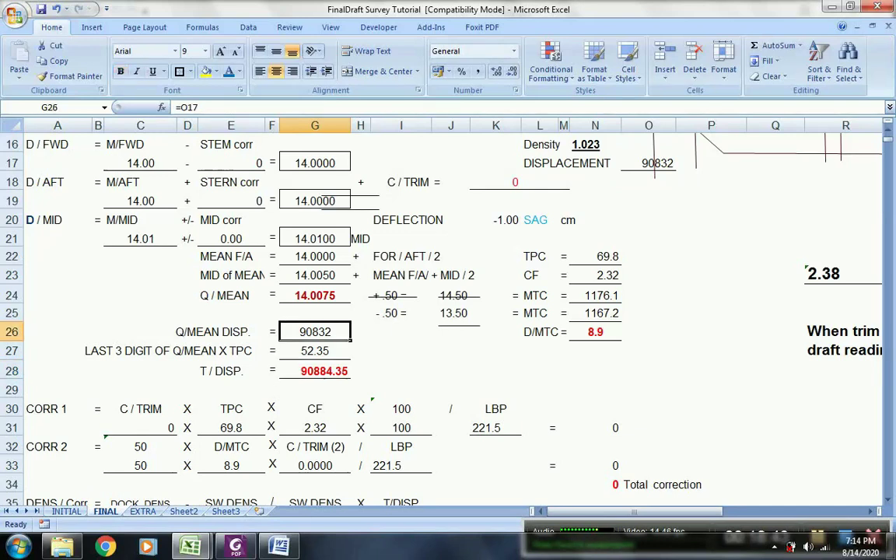
pyautogui.click(314, 351)
pyautogui.click(315, 371)
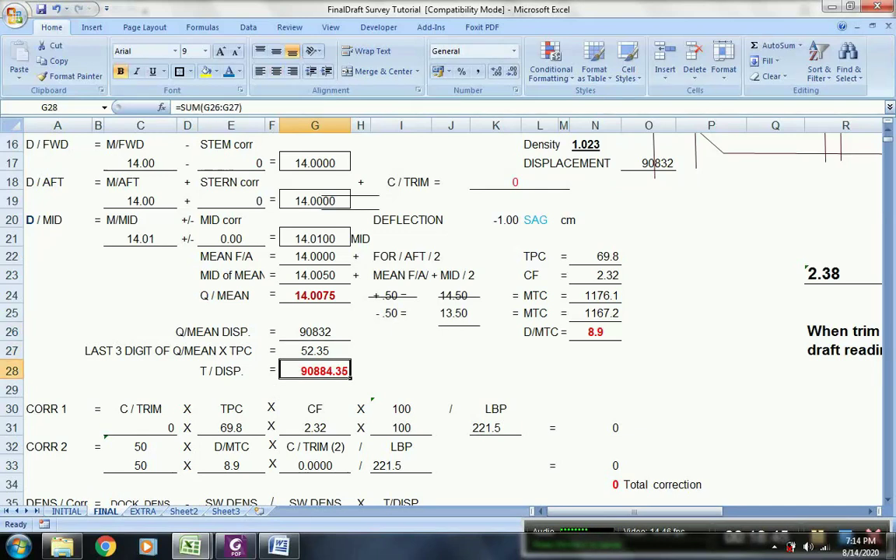
pyautogui.scroll(-2, 448, 311)
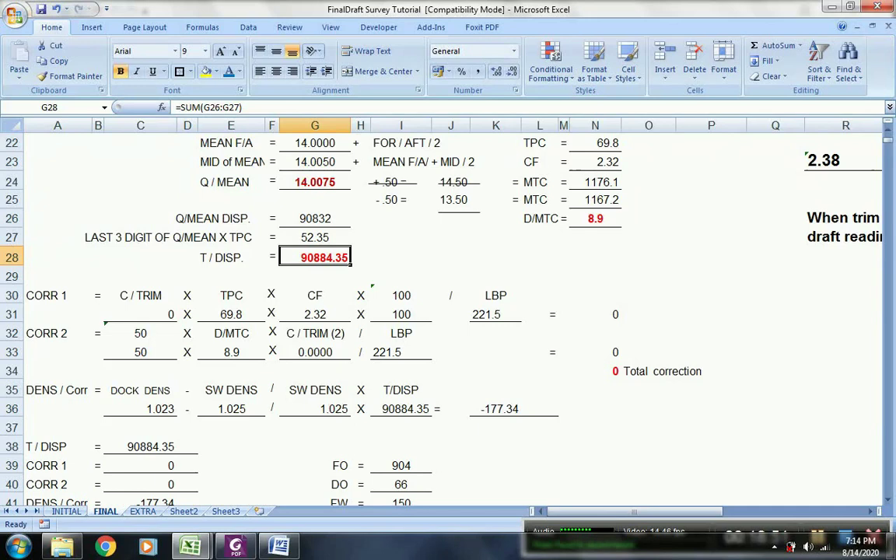
pyautogui.click(315, 276)
# Review the dock and seawater densities in C36 and E36, the density correction formula in K36 and its reference in C41
pyautogui.scroll(-1, 315, 276)
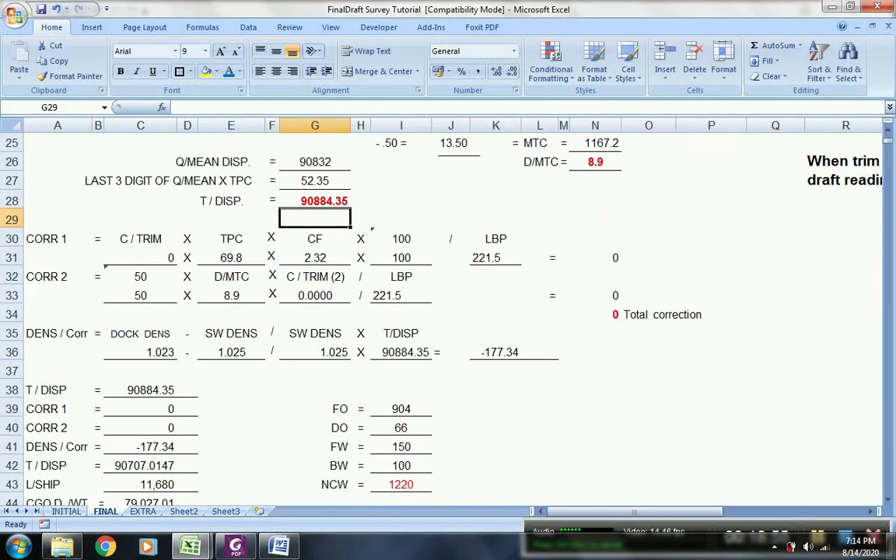
pyautogui.click(141, 353)
pyautogui.click(231, 353)
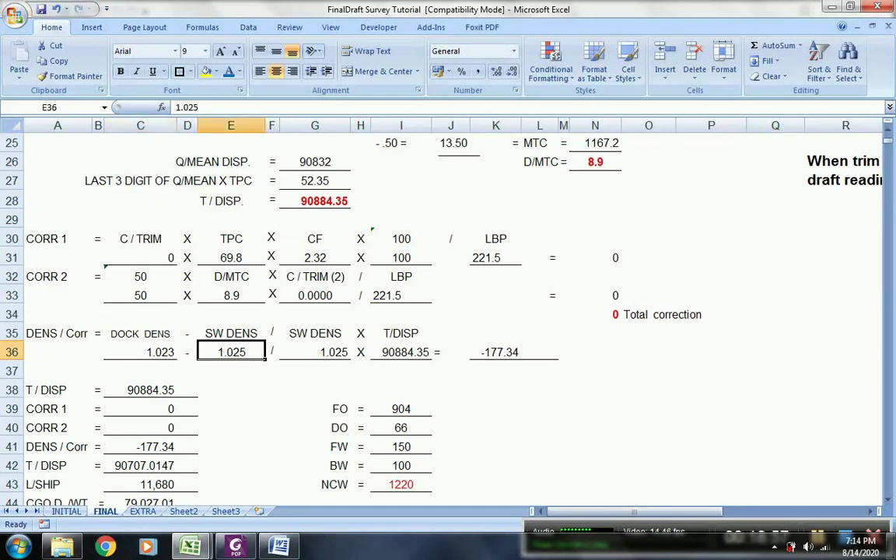
pyautogui.click(495, 389)
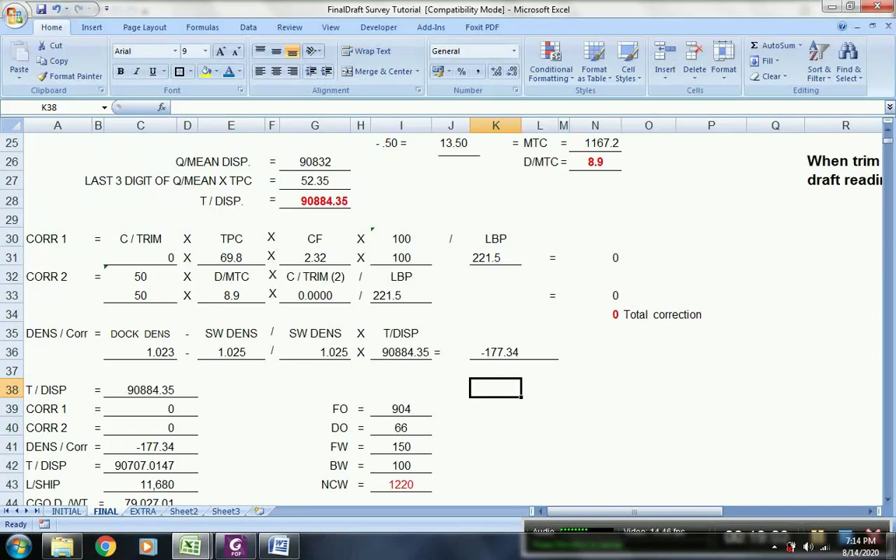
pyautogui.click(495, 352)
pyautogui.scroll(-1, 495, 352)
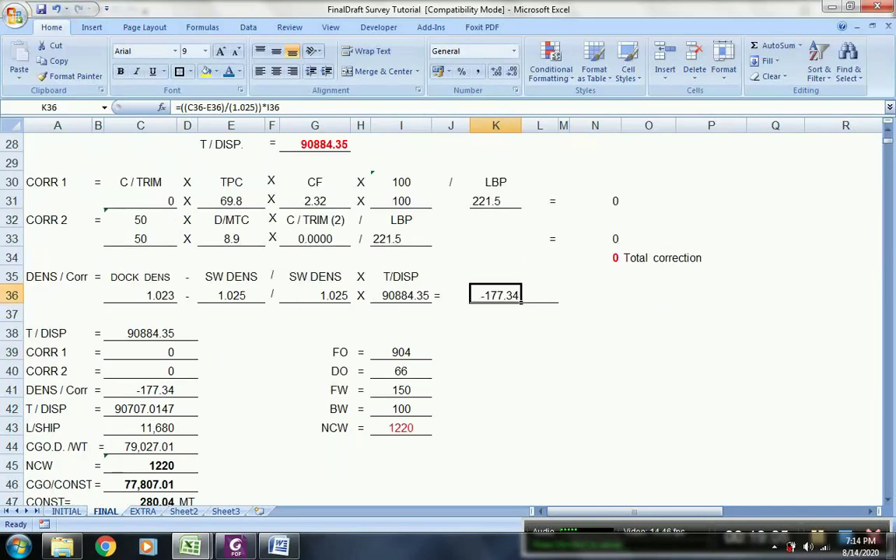
pyautogui.scroll(-2, 443, 312)
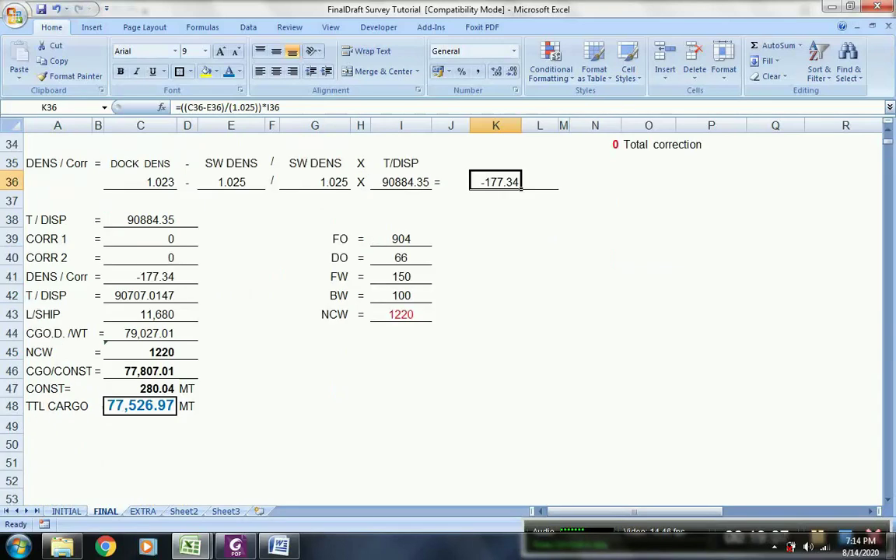
pyautogui.click(140, 277)
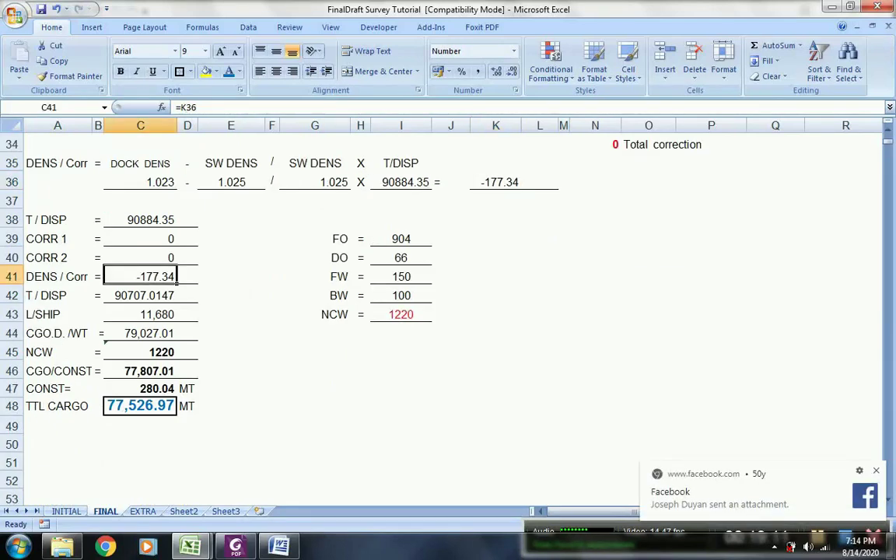
# Check the corrected T / DISP sum in C42, the lightship weight in C43 and the cargo deadweight formula in C44
pyautogui.click(140, 296)
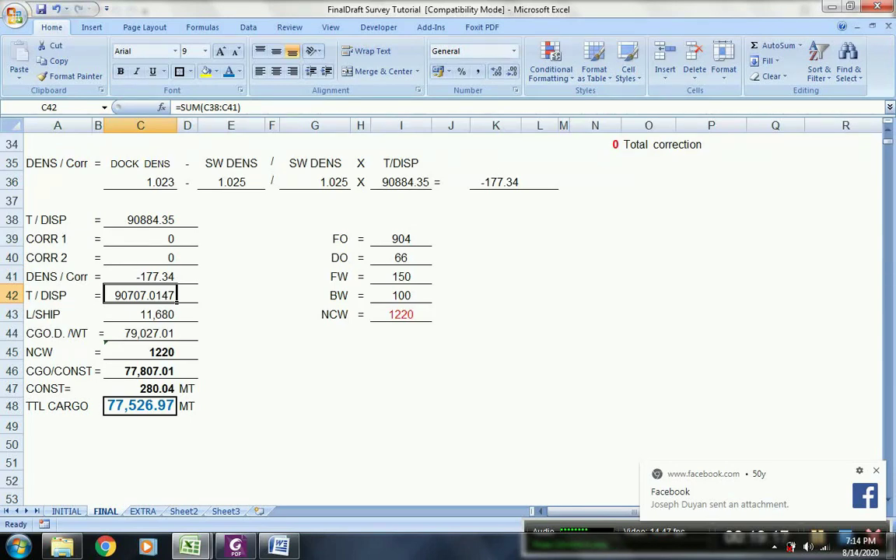
pyautogui.click(140, 314)
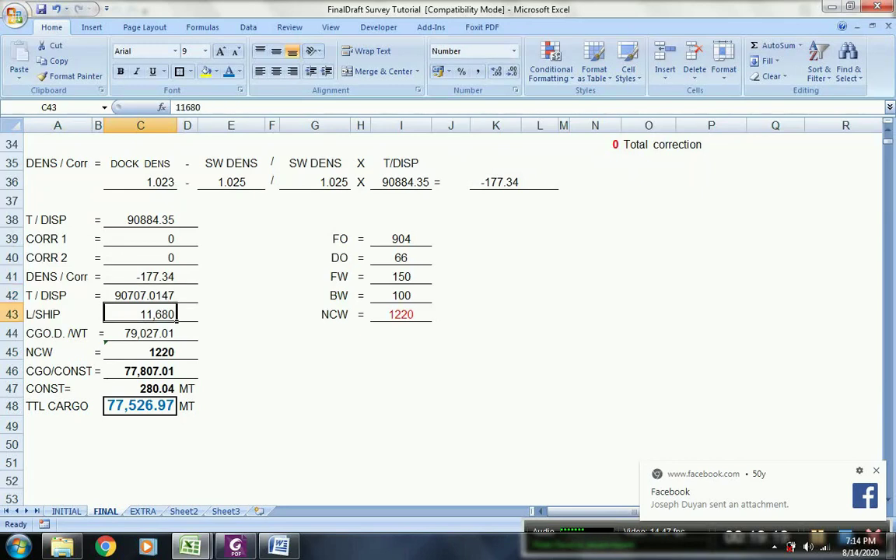
pyautogui.click(140, 332)
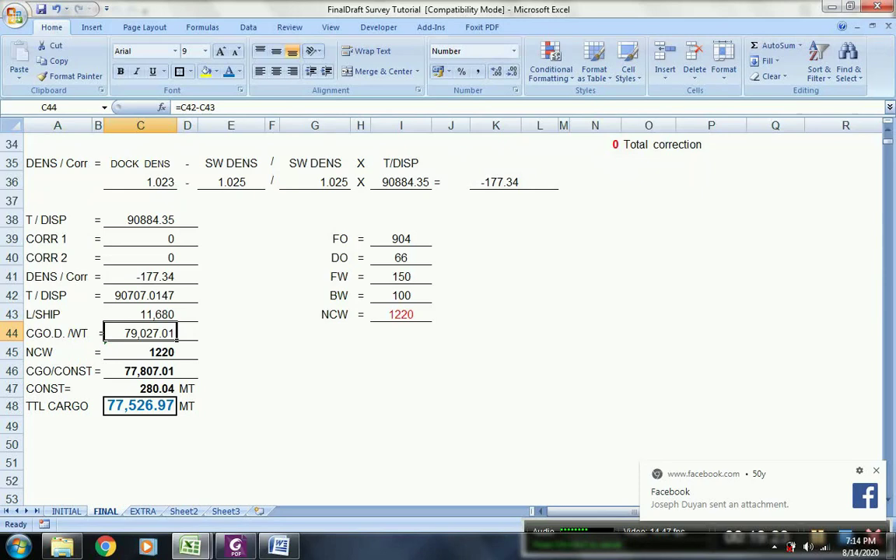
# Check the NCW sum in I43, its reference in C45 and the CGO/CONST subtraction in C46
pyautogui.click(402, 314)
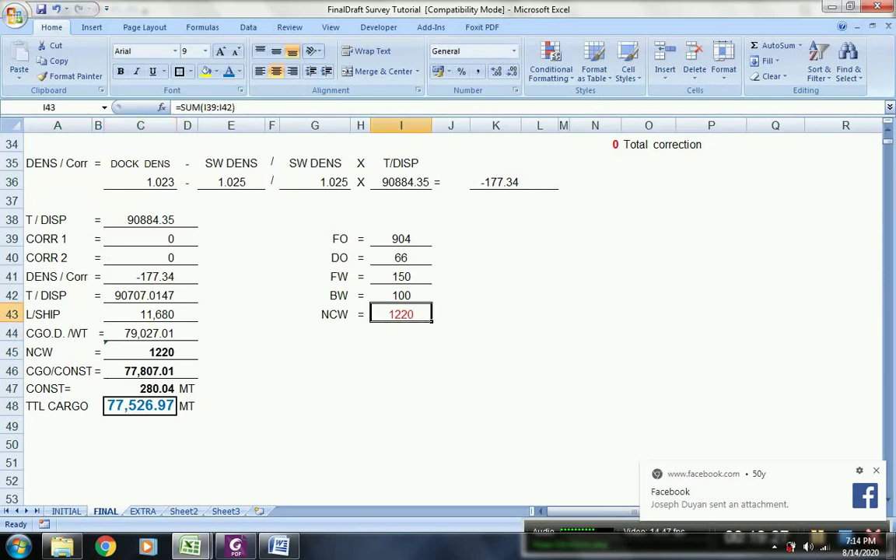
pyautogui.click(141, 352)
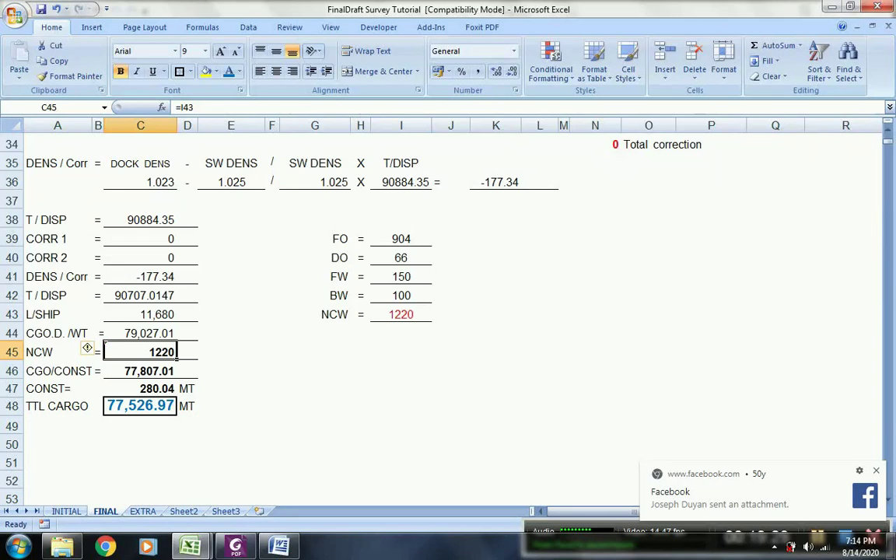
pyautogui.click(141, 334)
pyautogui.click(141, 371)
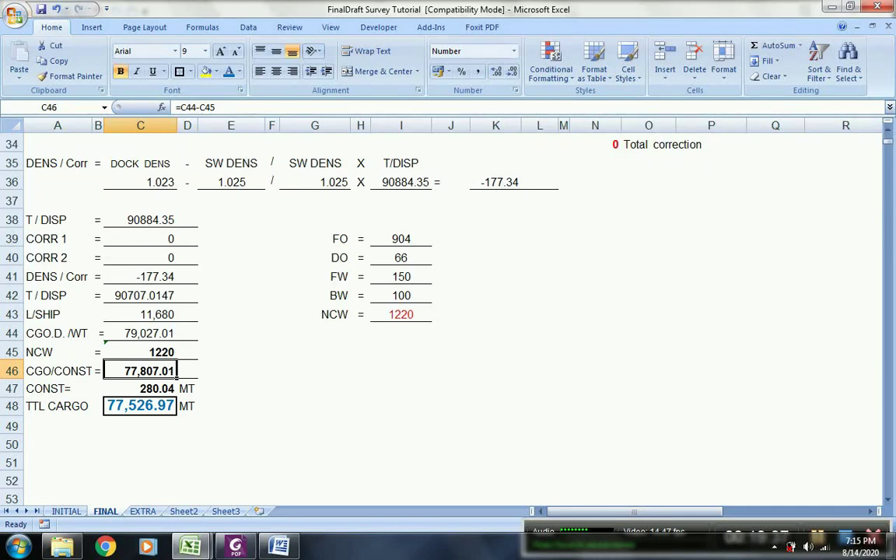
pyautogui.click(231, 354)
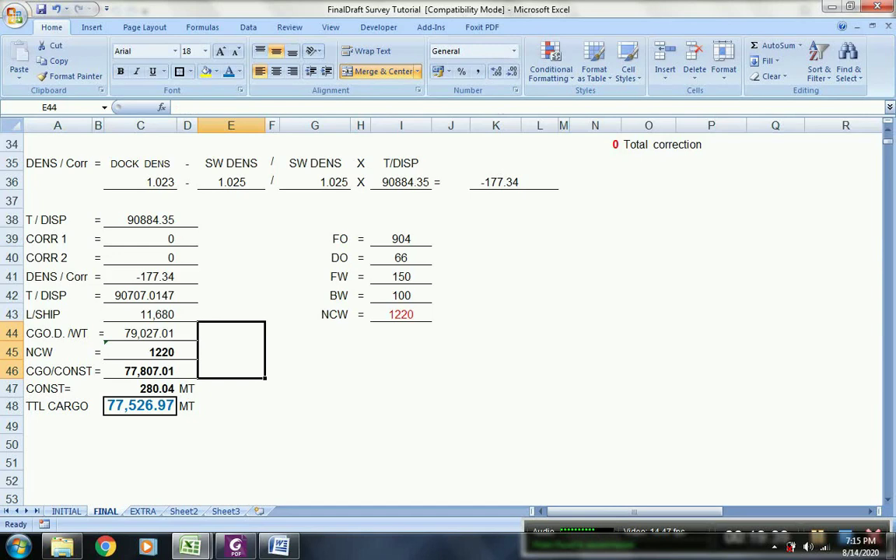
pyautogui.click(140, 371)
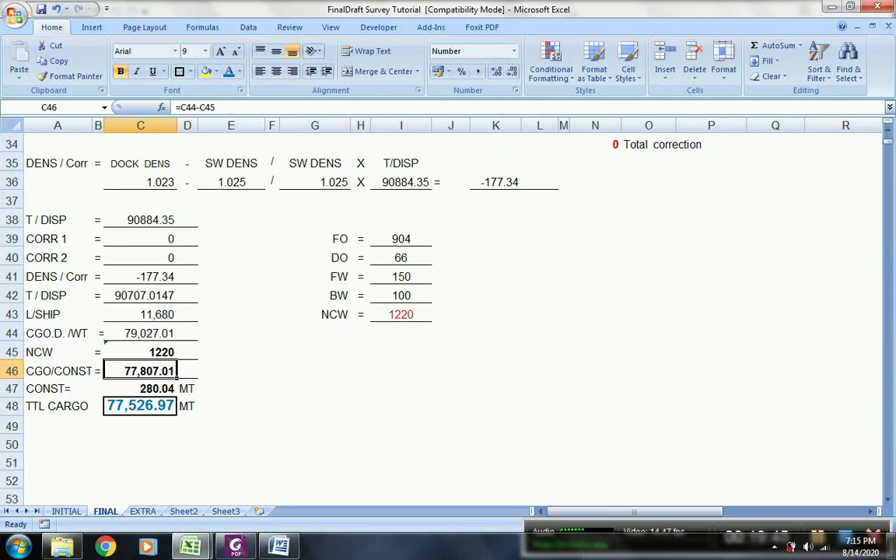
# Check the constant in C47 and the TTL CARGO formula in C48
pyautogui.click(177, 392)
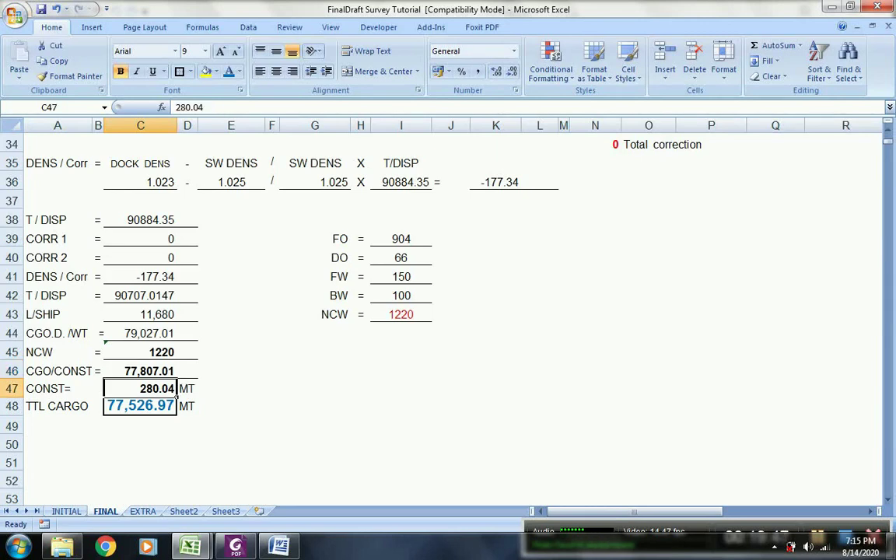
pyautogui.click(176, 412)
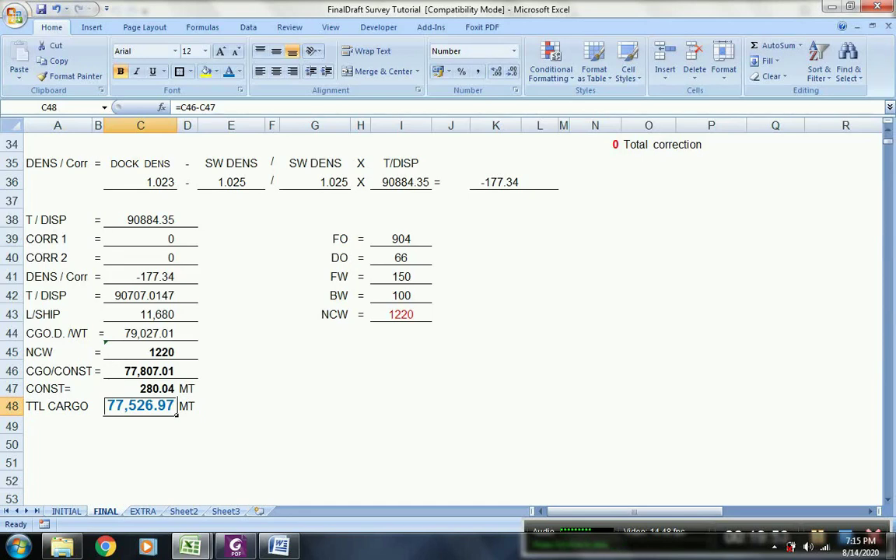
pyautogui.click(315, 426)
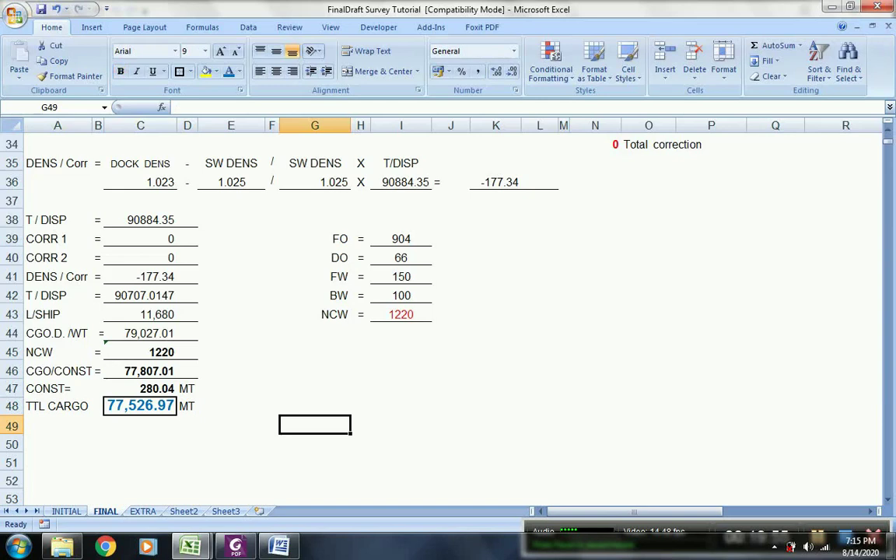
# Look over the whole FINAL sheet, from the draft readings and trim corrections through displacement to the total cargo
pyautogui.scroll(4, 315, 426)
pyautogui.scroll(7, 443, 311)
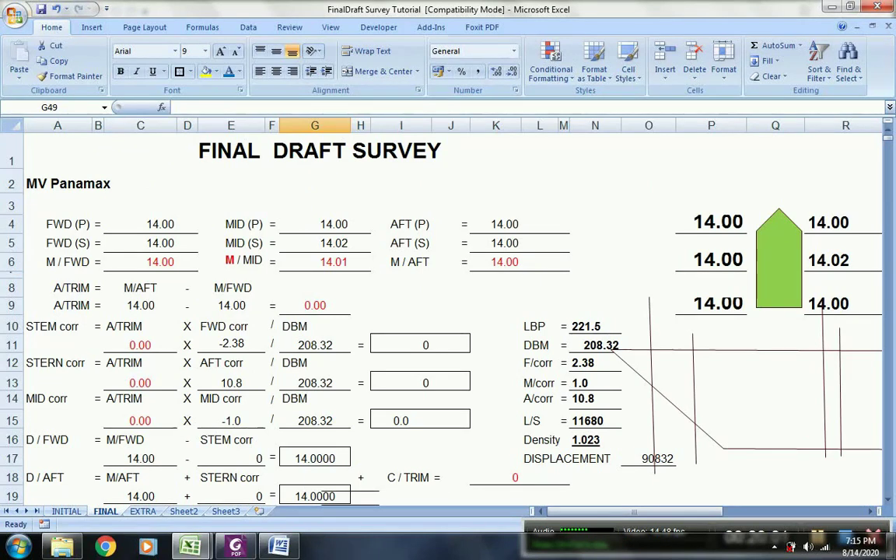
pyautogui.scroll(-11, 448, 311)
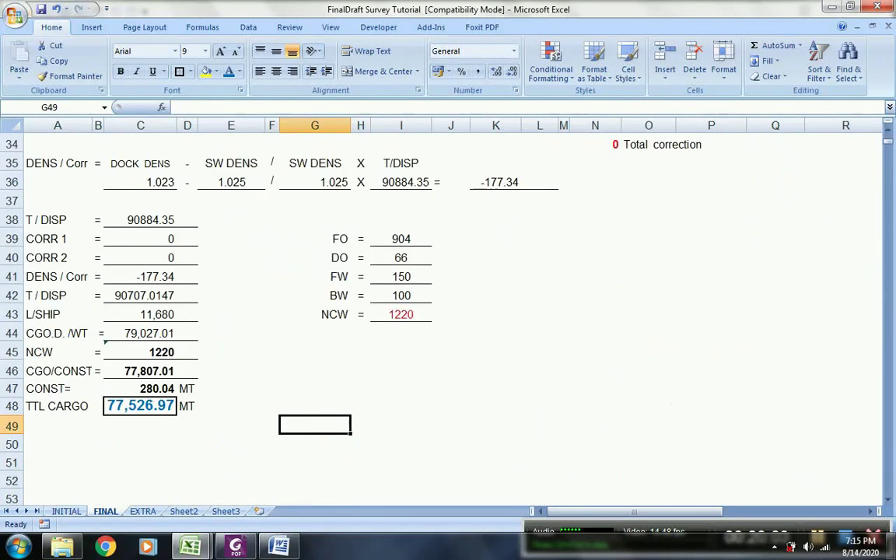
pyautogui.click(140, 426)
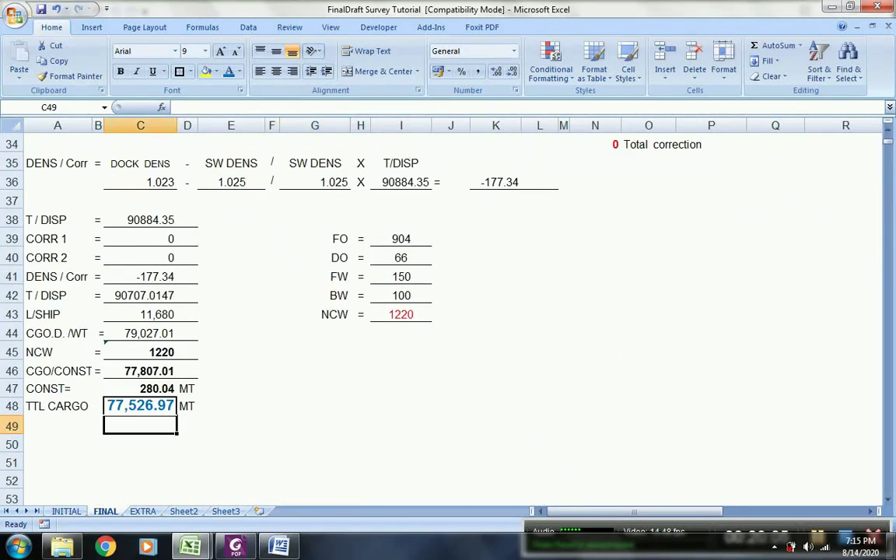
pyautogui.scroll(4, 140, 425)
pyautogui.scroll(3, 448, 311)
pyautogui.moveTo(190, 547)
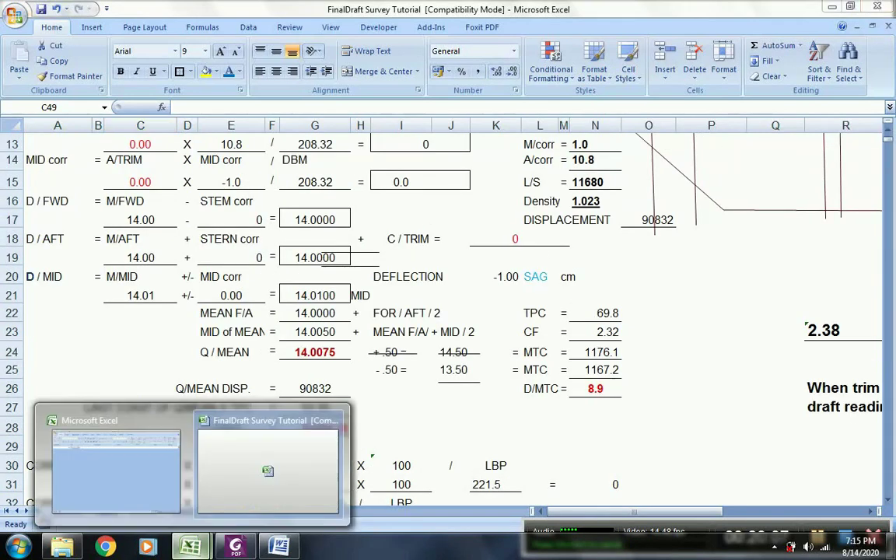
pyautogui.click(268, 470)
pyautogui.scroll(4, 448, 311)
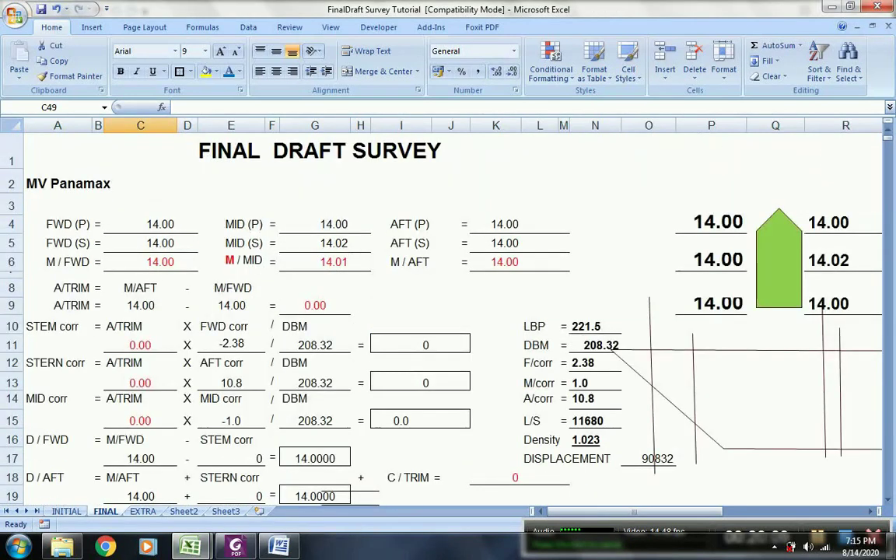
pyautogui.scroll(-4, 448, 312)
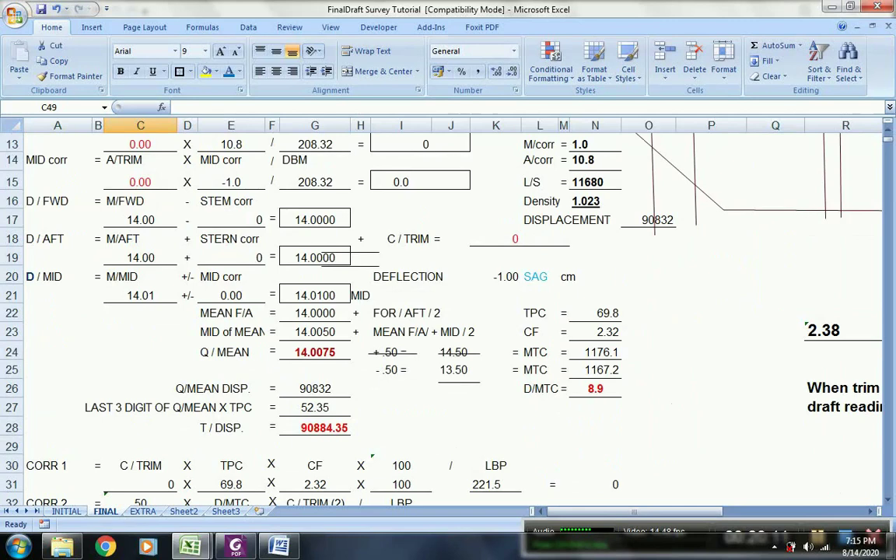